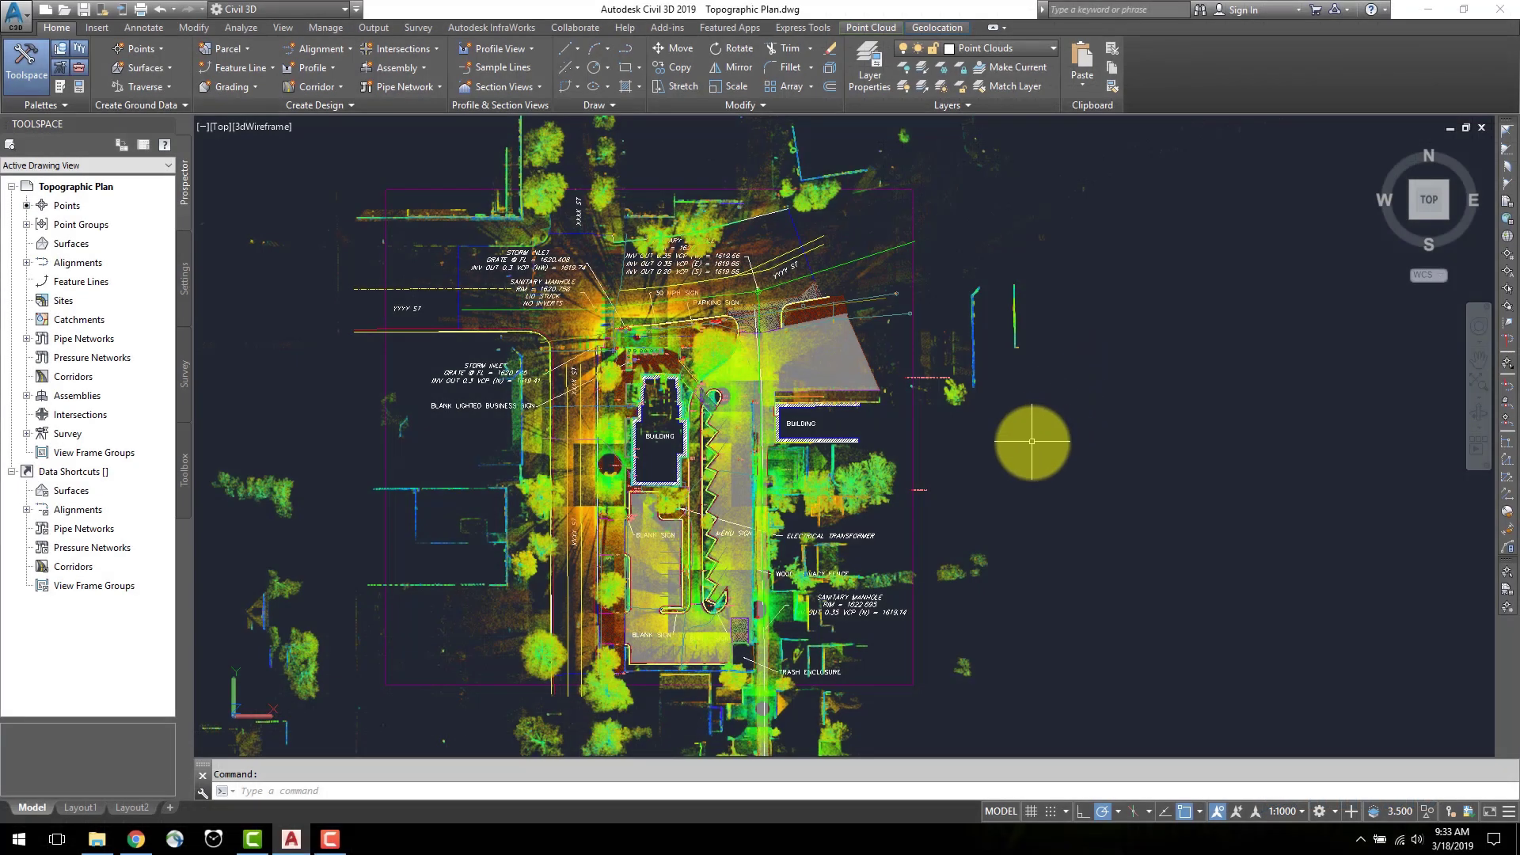
In the Point Cloud Manager, turn off Buildings, FencesandBerms, HighVegetation, PolesandSigns and PowerLines regions
mouse_move(1035, 461)
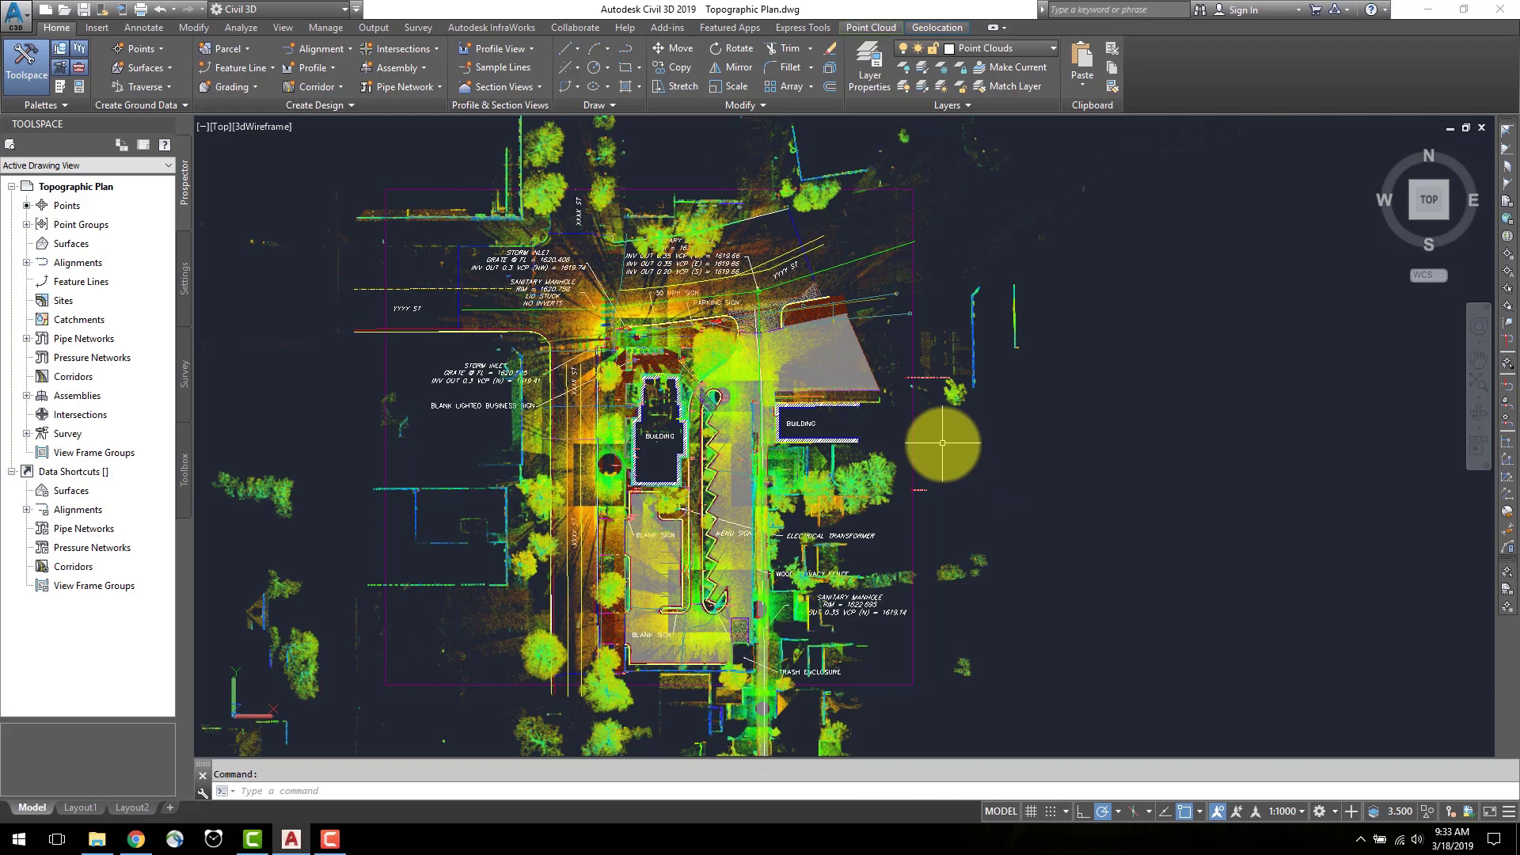
mouse_move(932, 442)
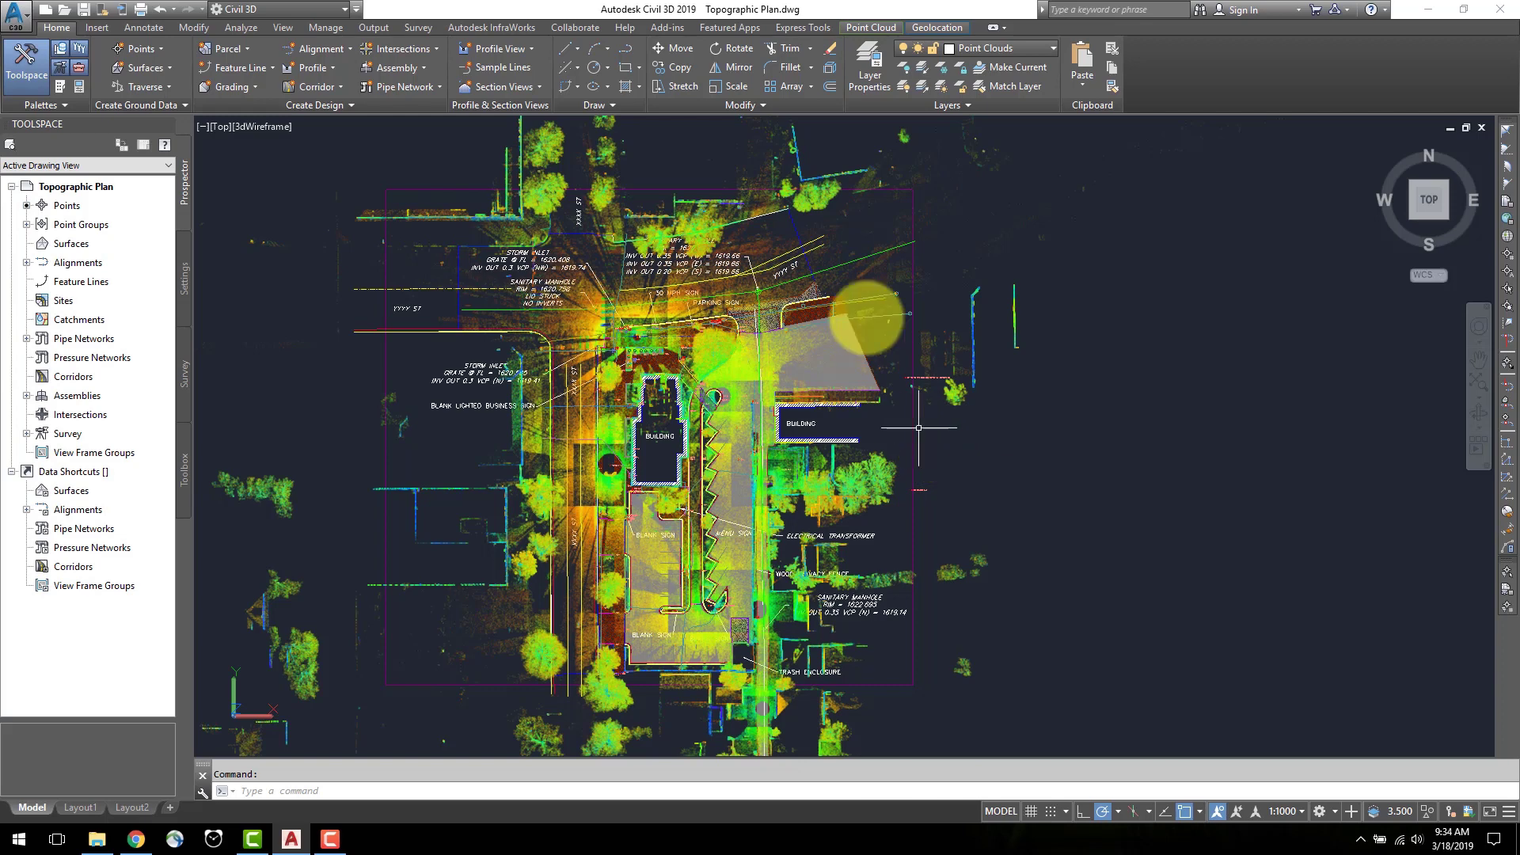
left_click(871, 28)
left_click(661, 63)
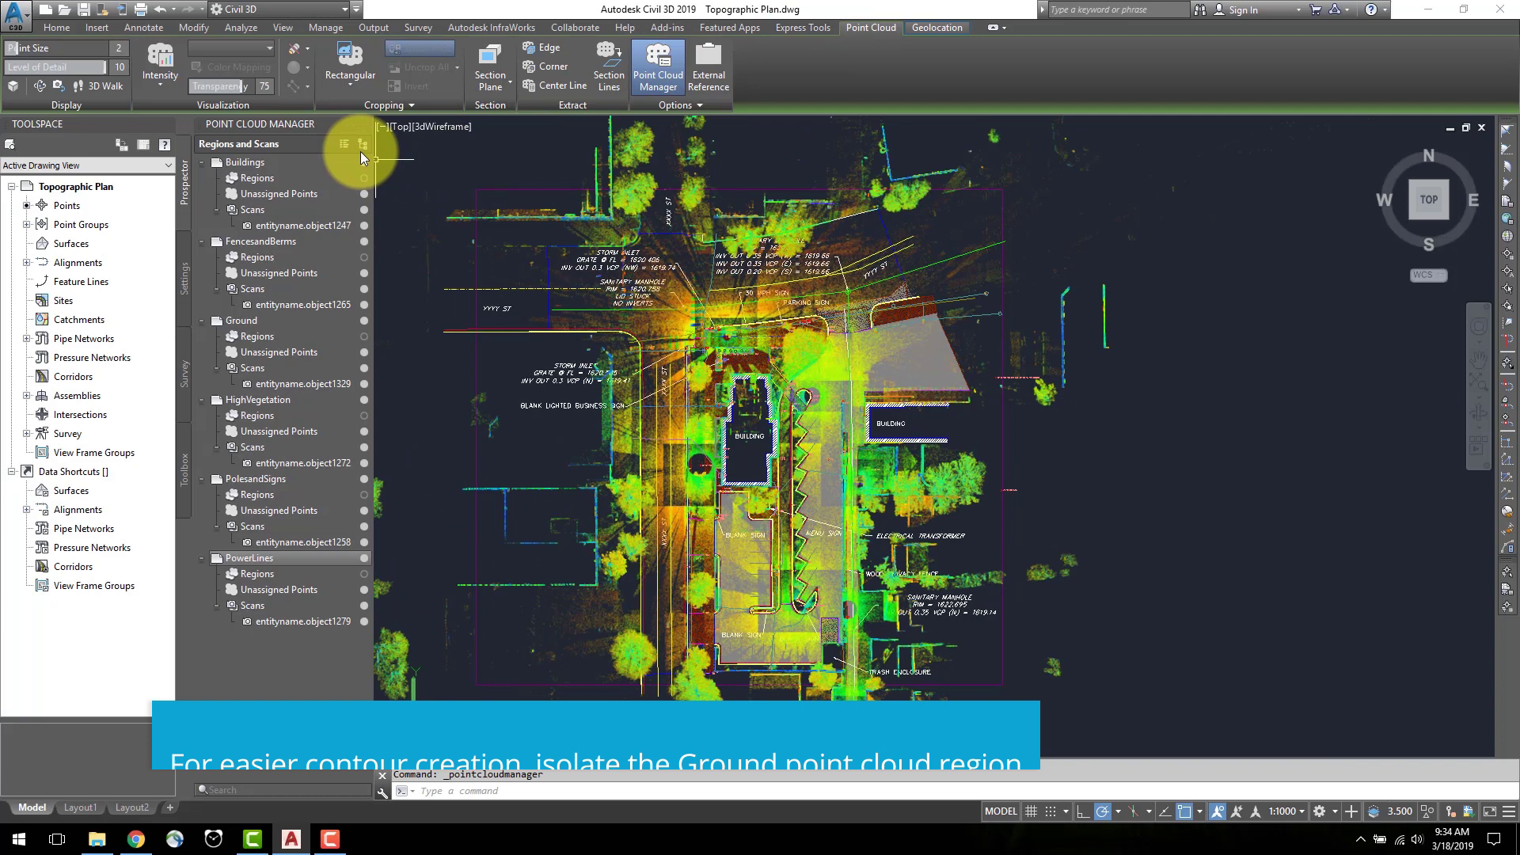
left_click(363, 162)
left_click(364, 241)
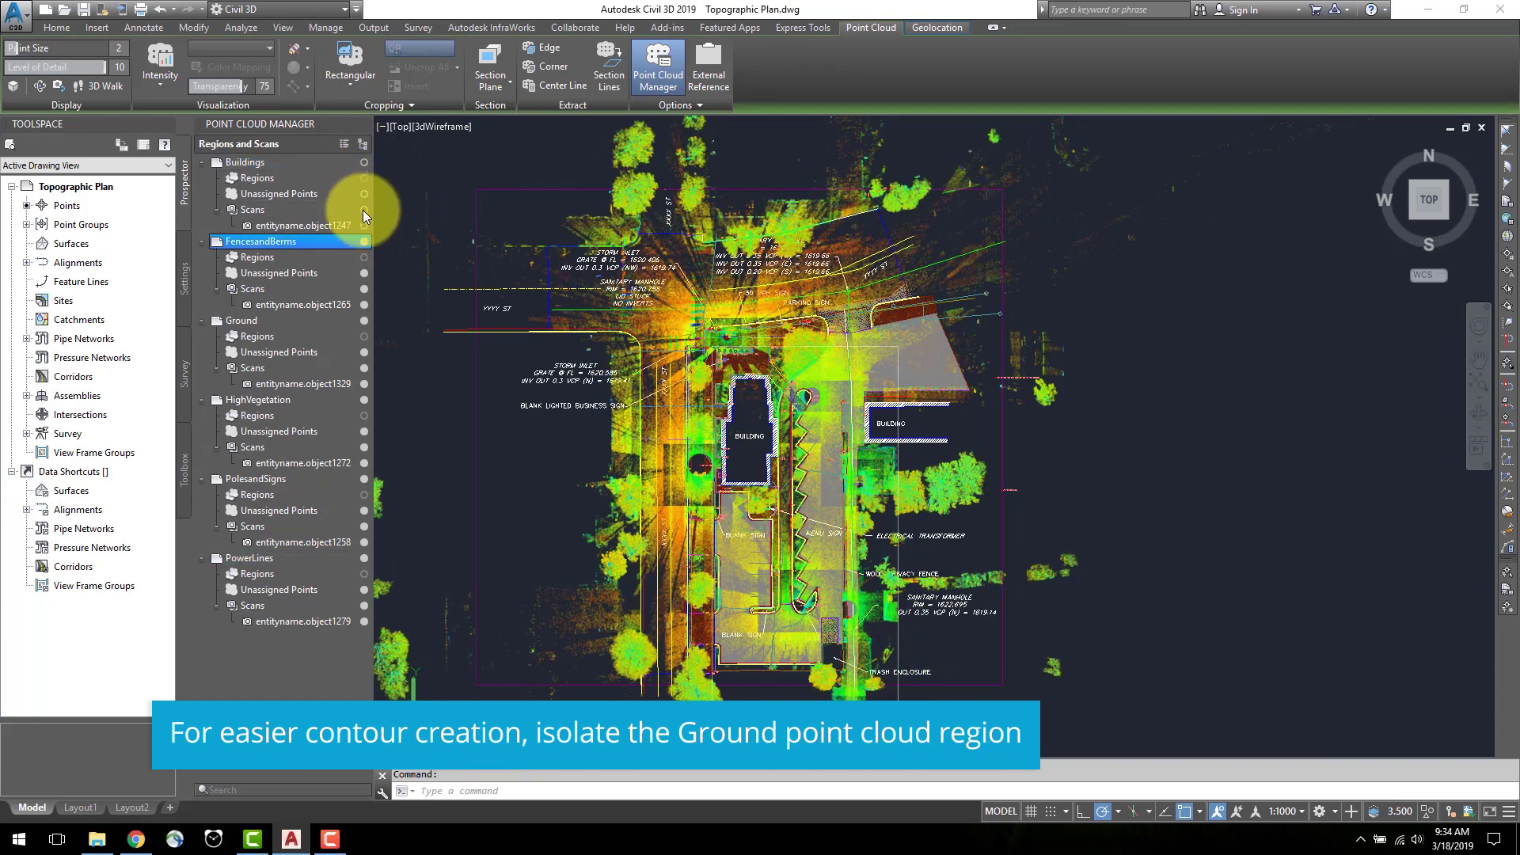
left_click(364, 399)
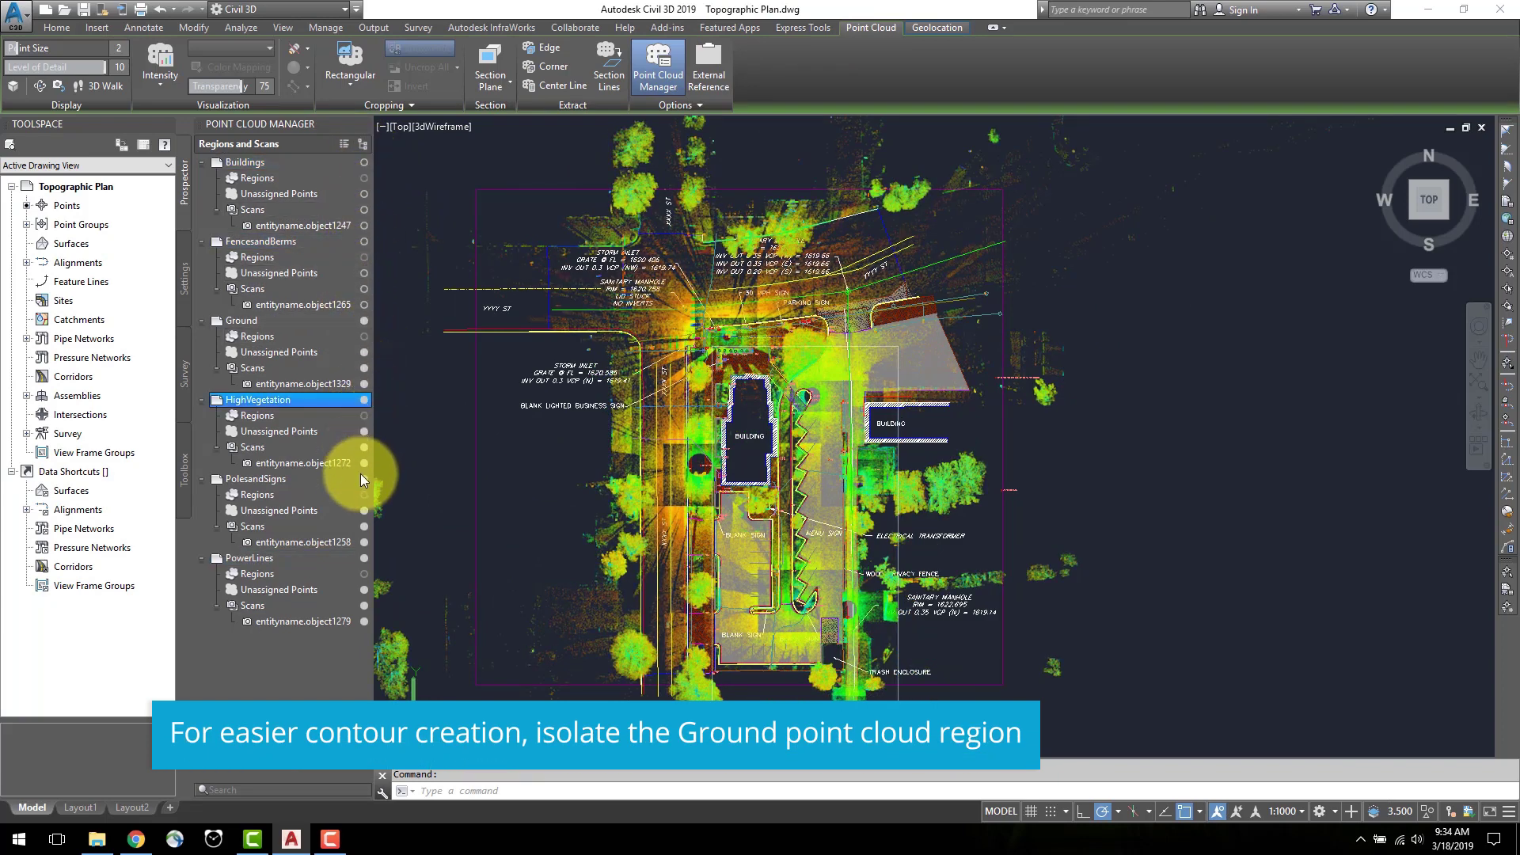
left_click(363, 478)
left_click(363, 558)
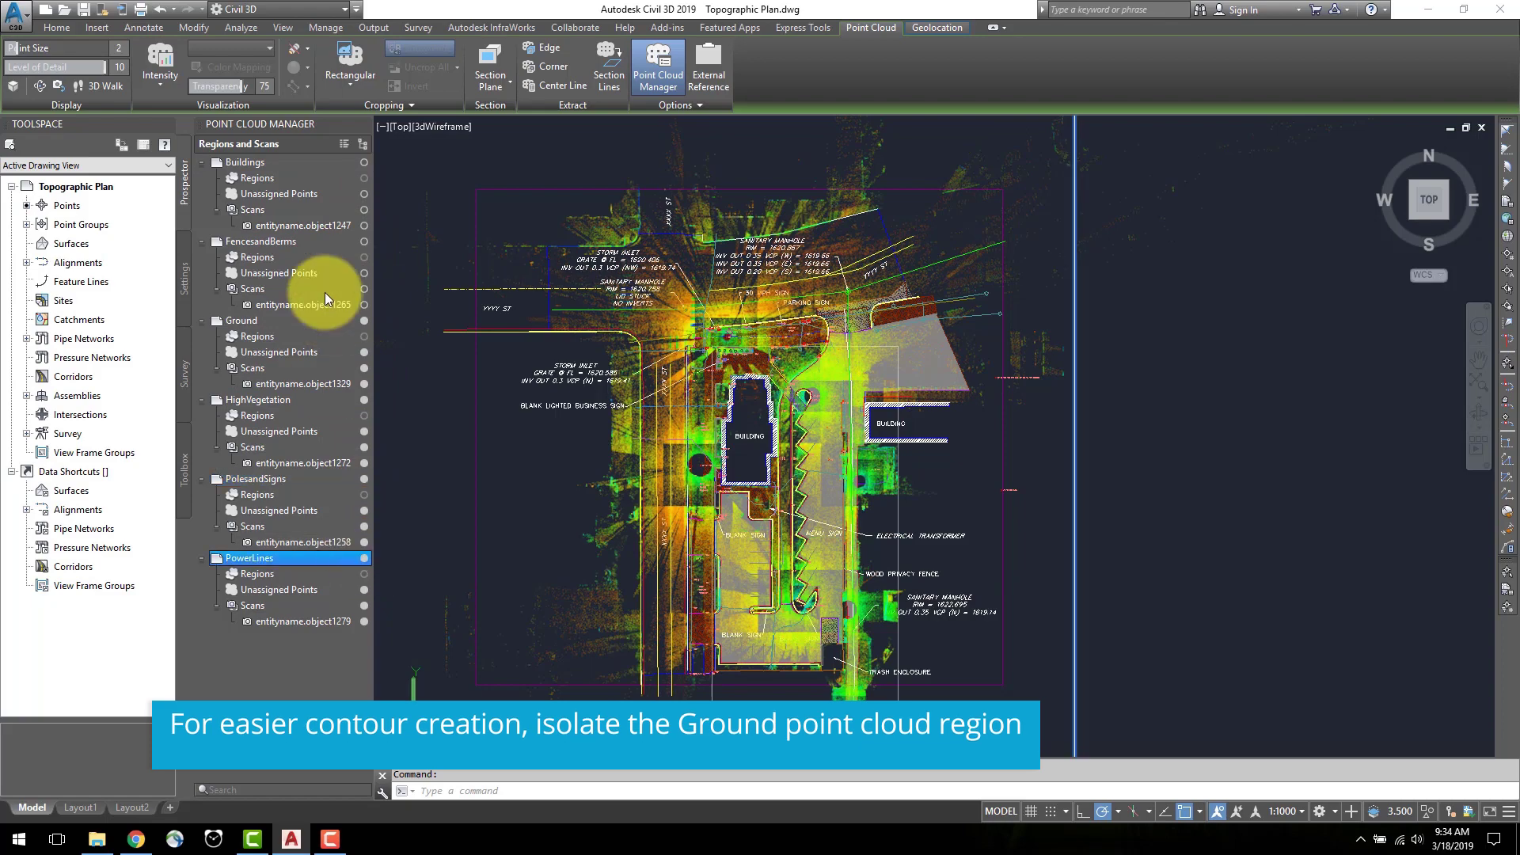
left_click(363, 124)
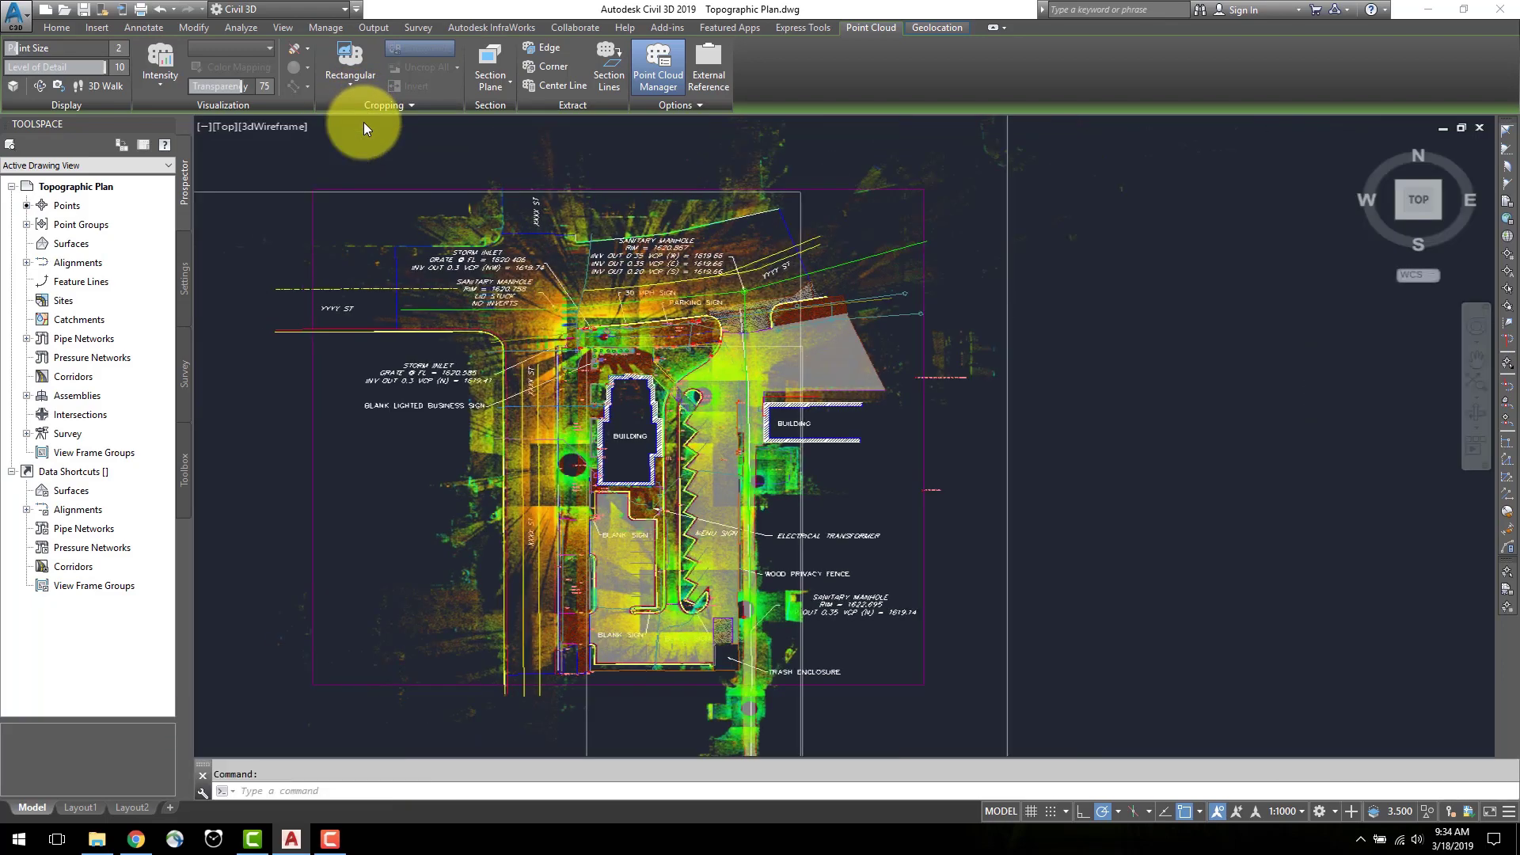
Start a Create Surface from Point Cloud surface and name it Ground
left_click(58, 32)
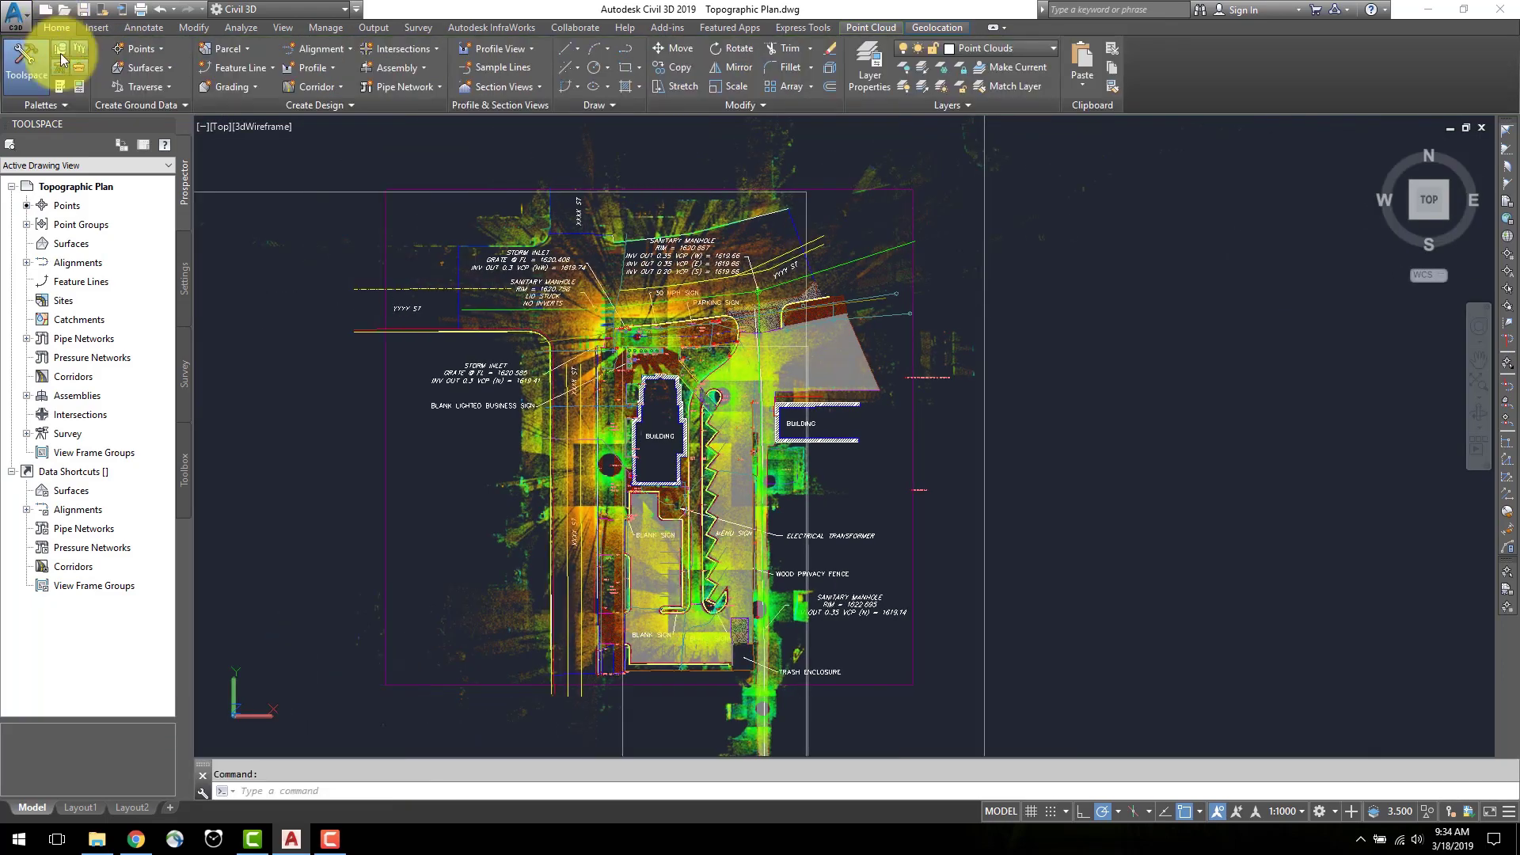
left_click(167, 70)
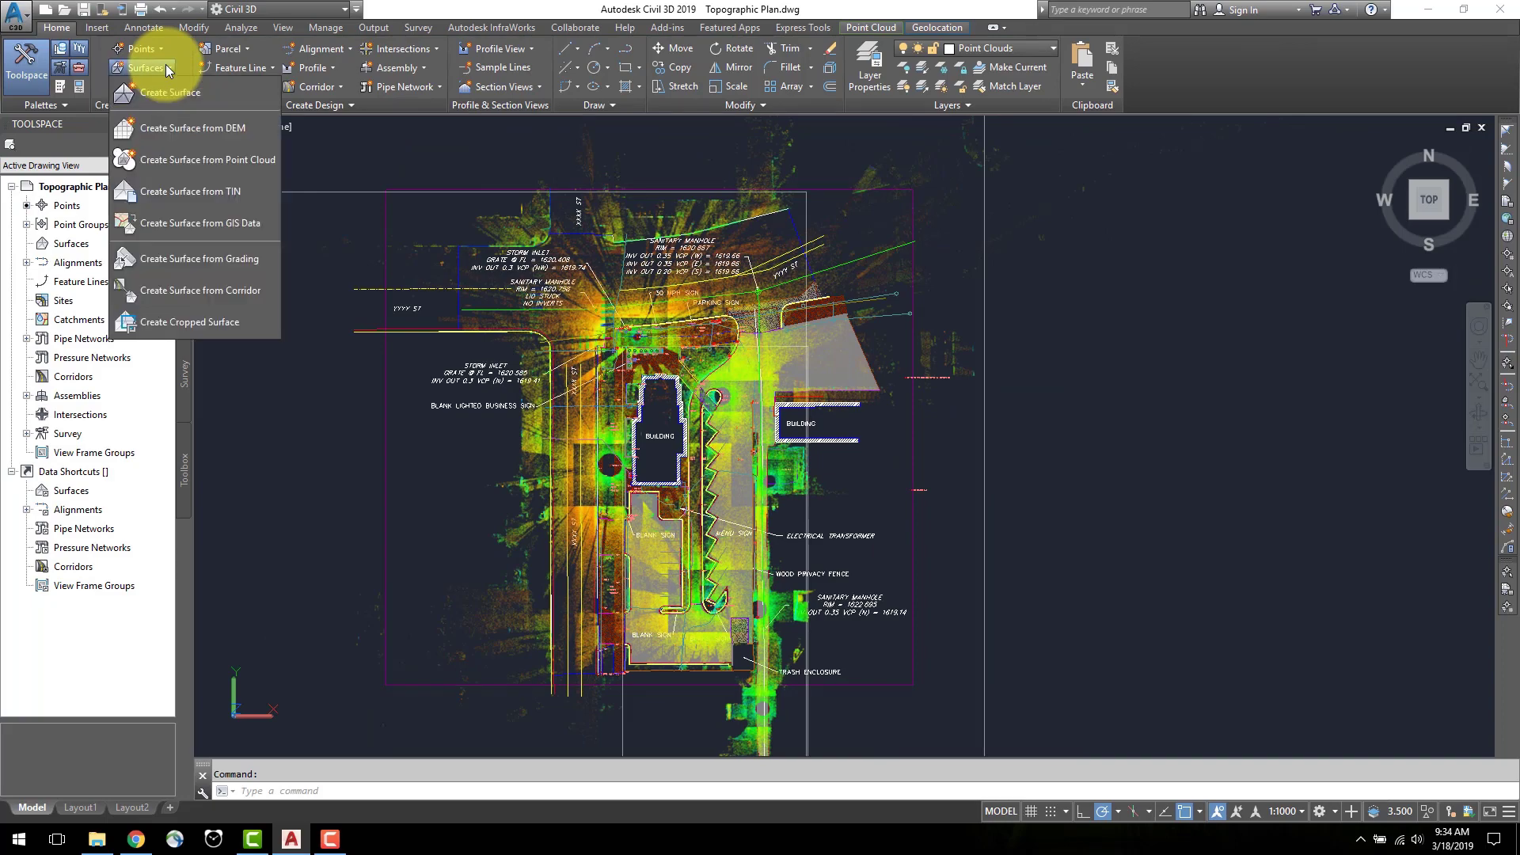
left_click(183, 166)
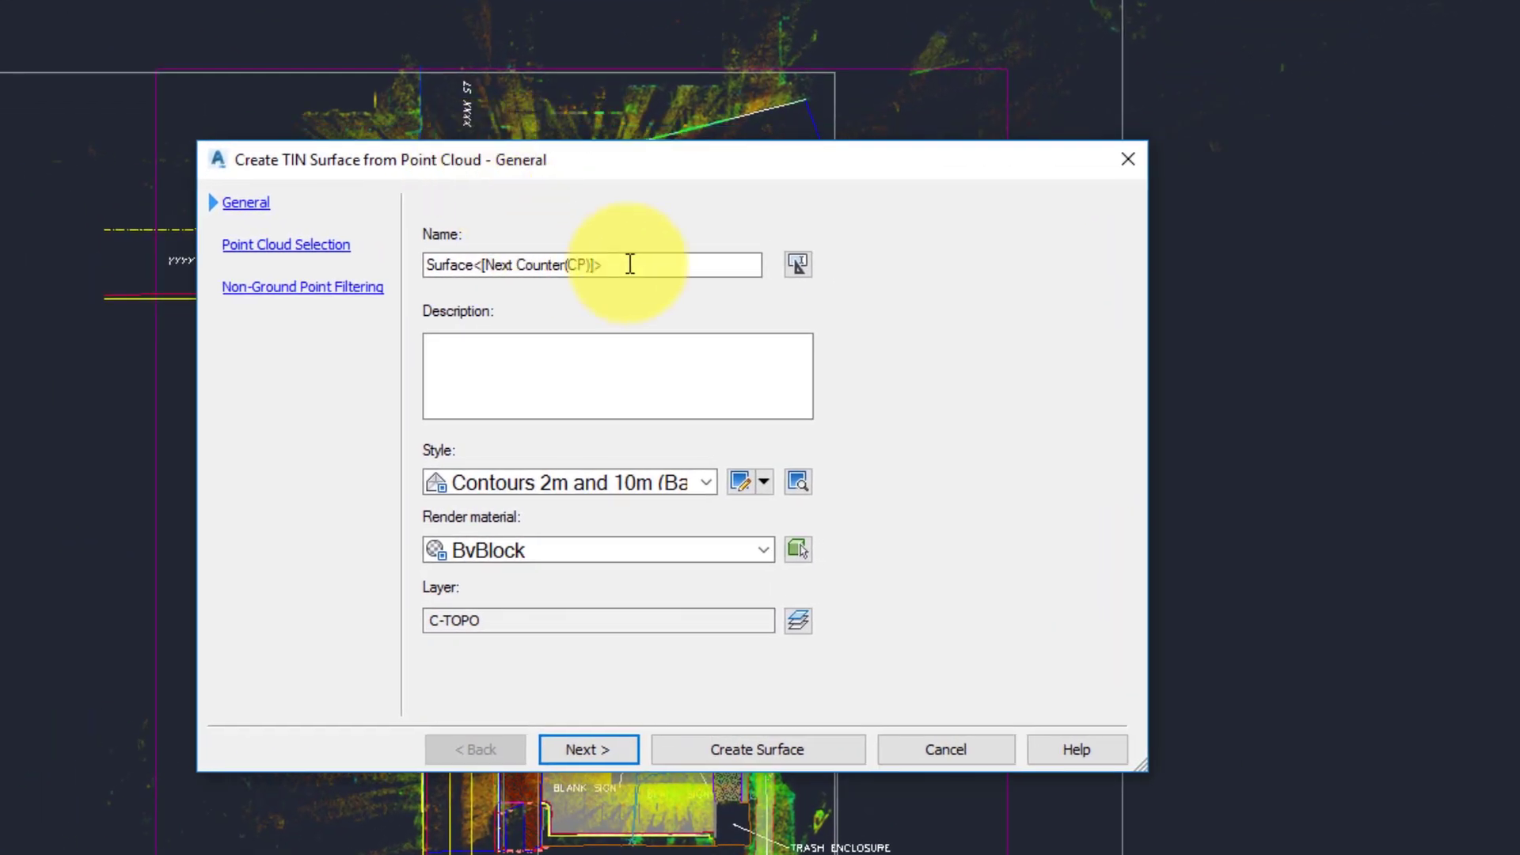
left_click_drag(725, 278, 464, 280)
type("Ground")
left_click(515, 359)
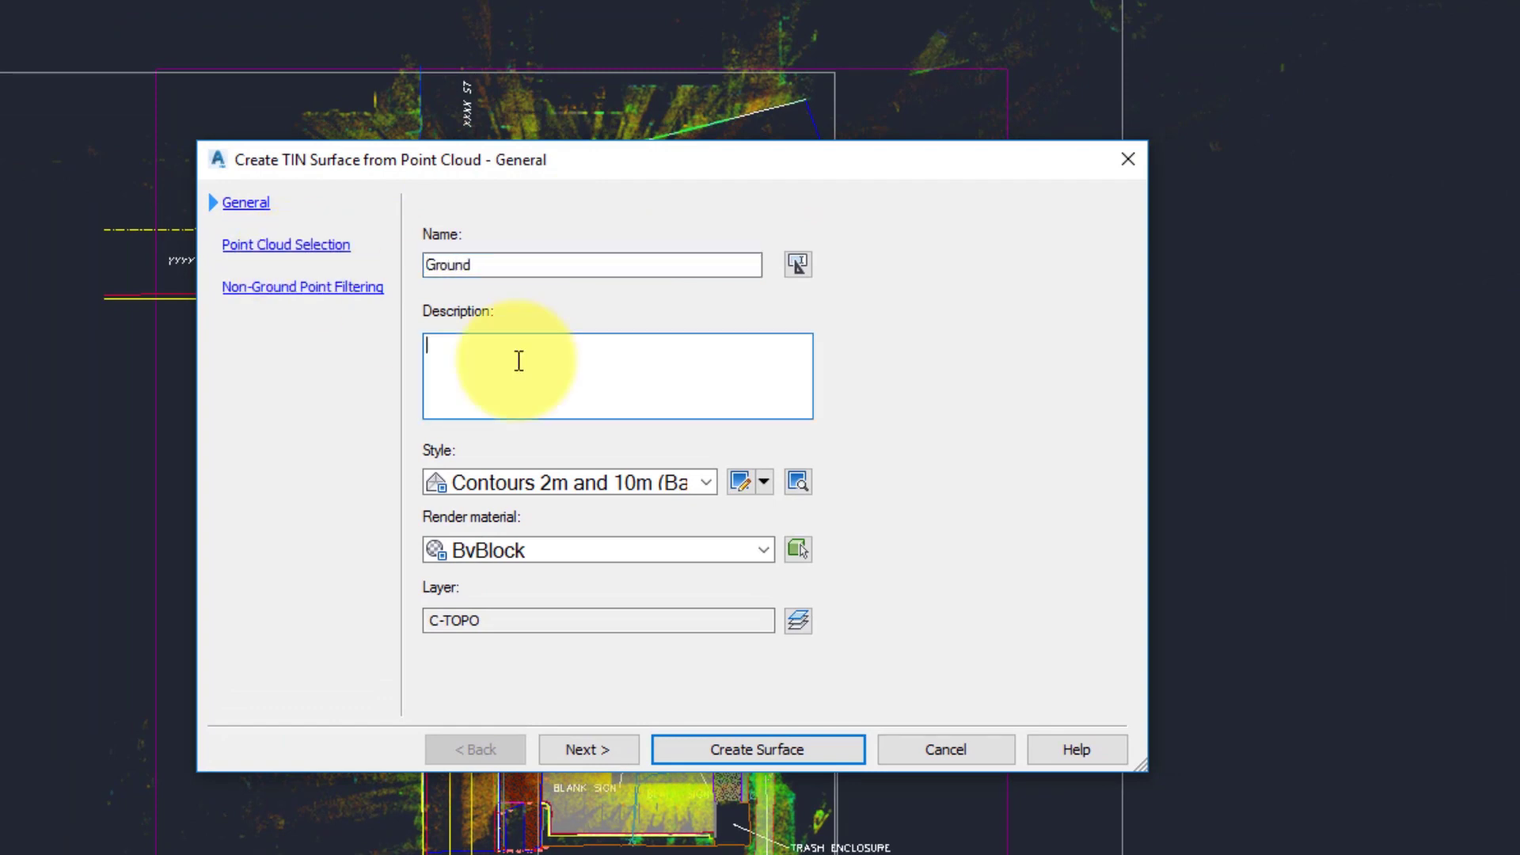
Review the naming template and the Contours 2m and 10m surface style, leaving both unchanged
left_click(795, 265)
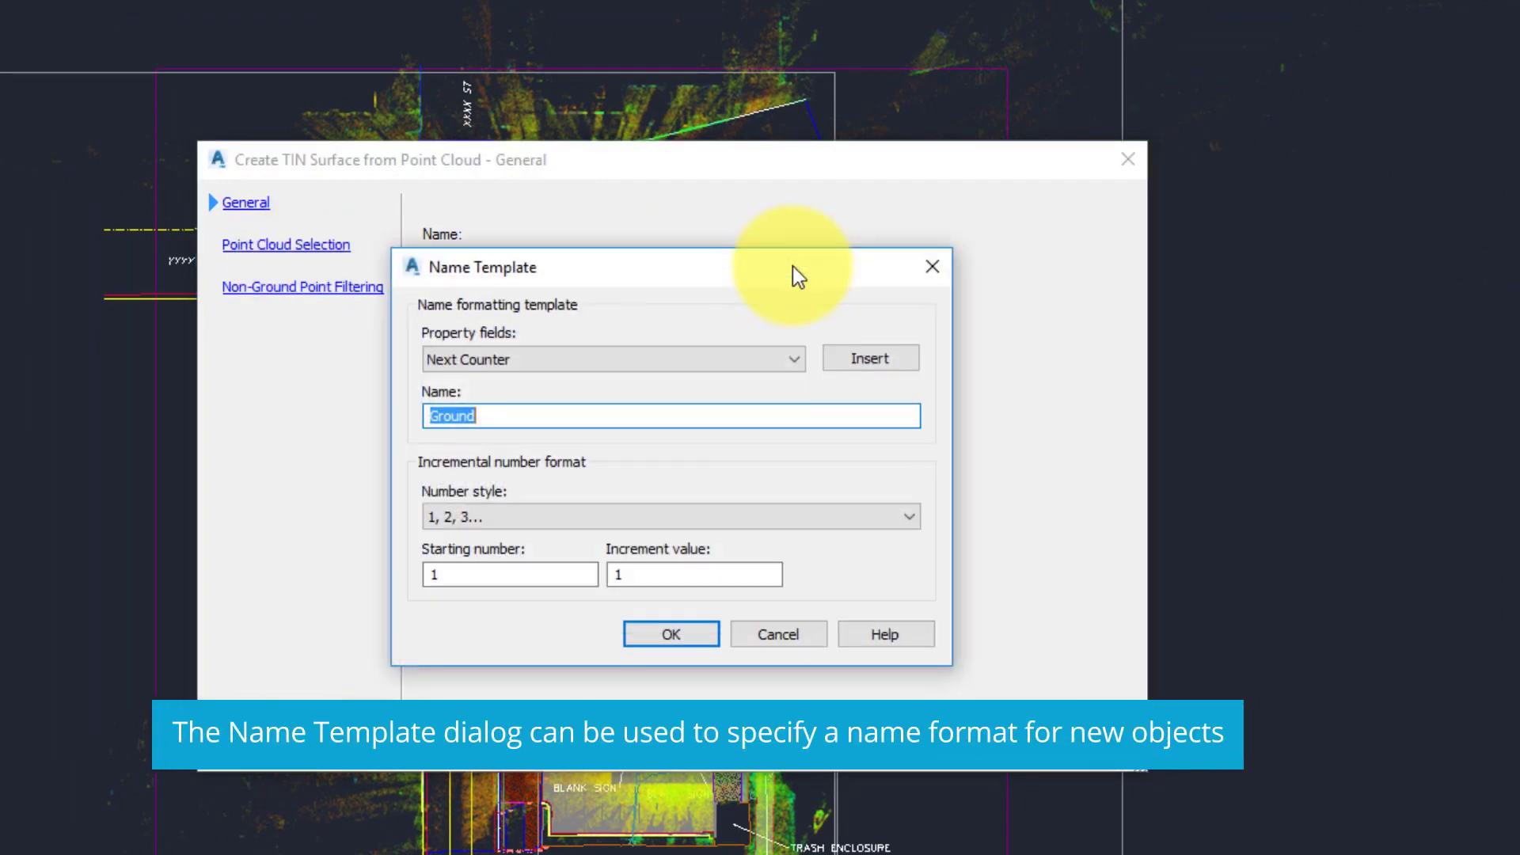
left_click(782, 638)
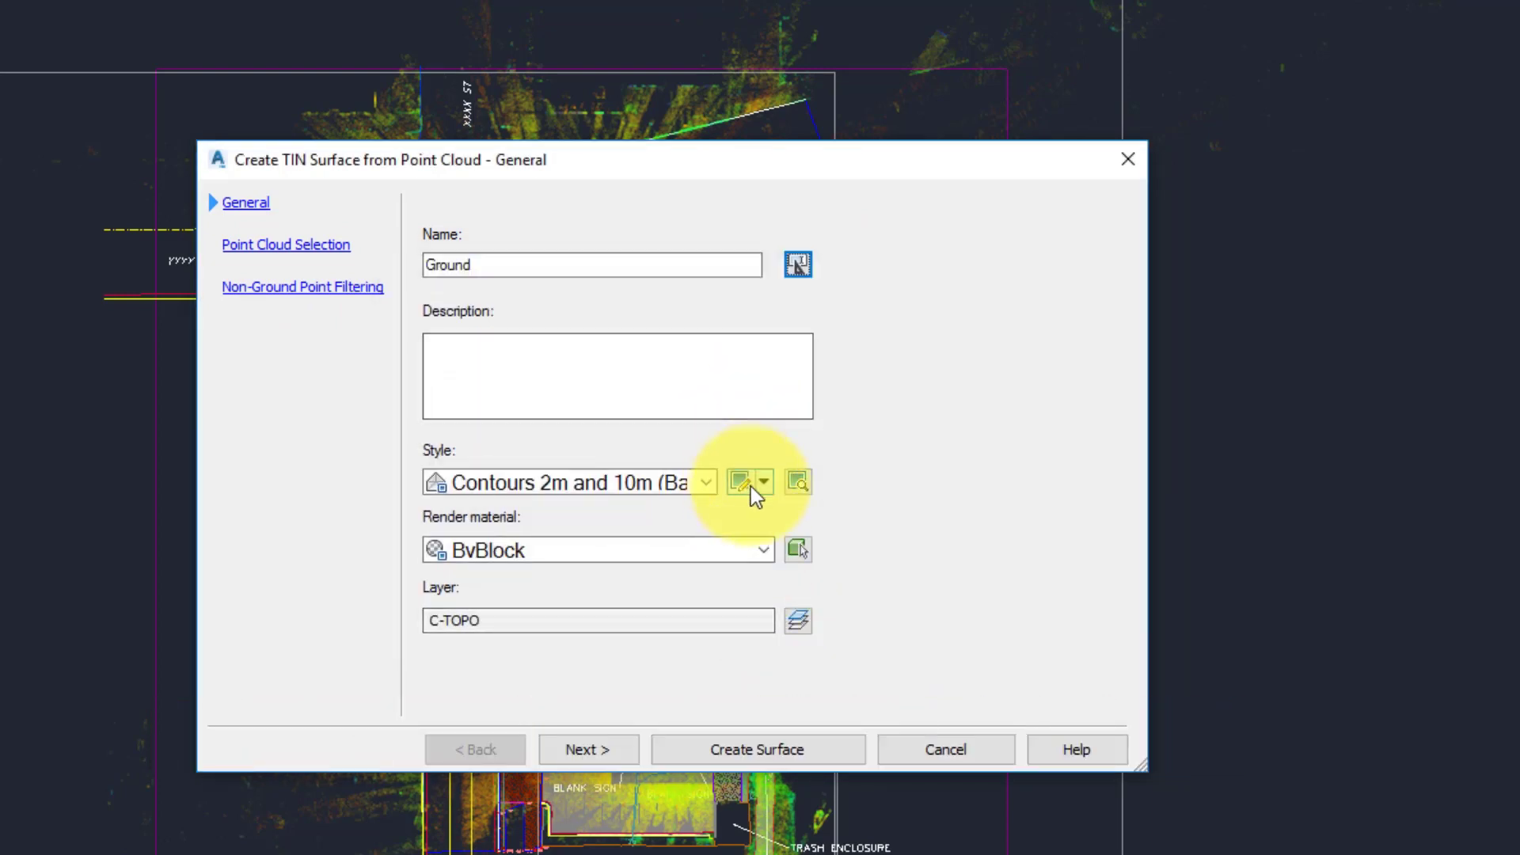
left_click(798, 481)
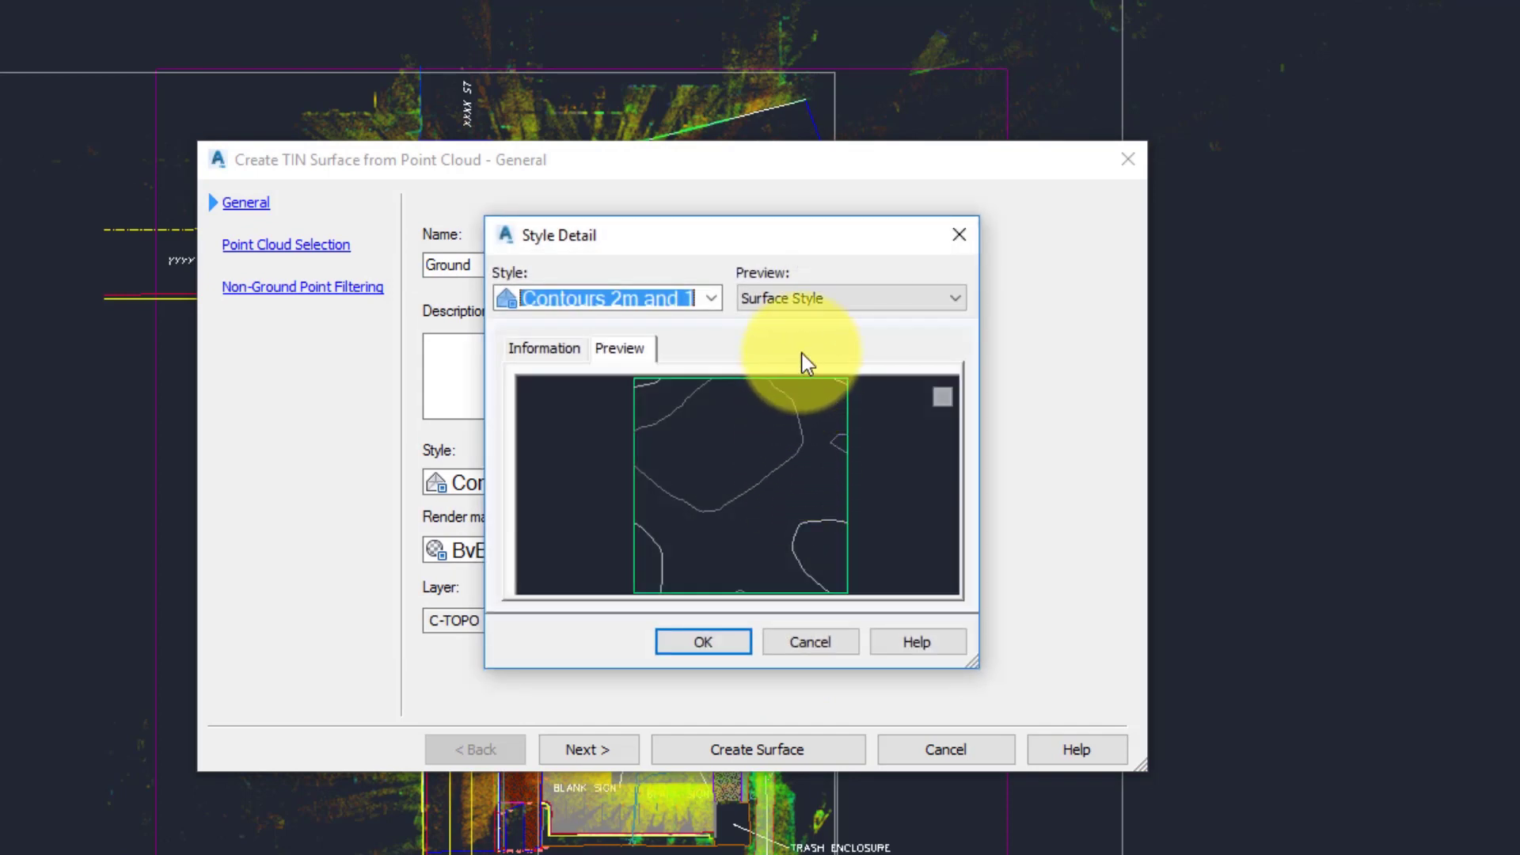
left_click(806, 301)
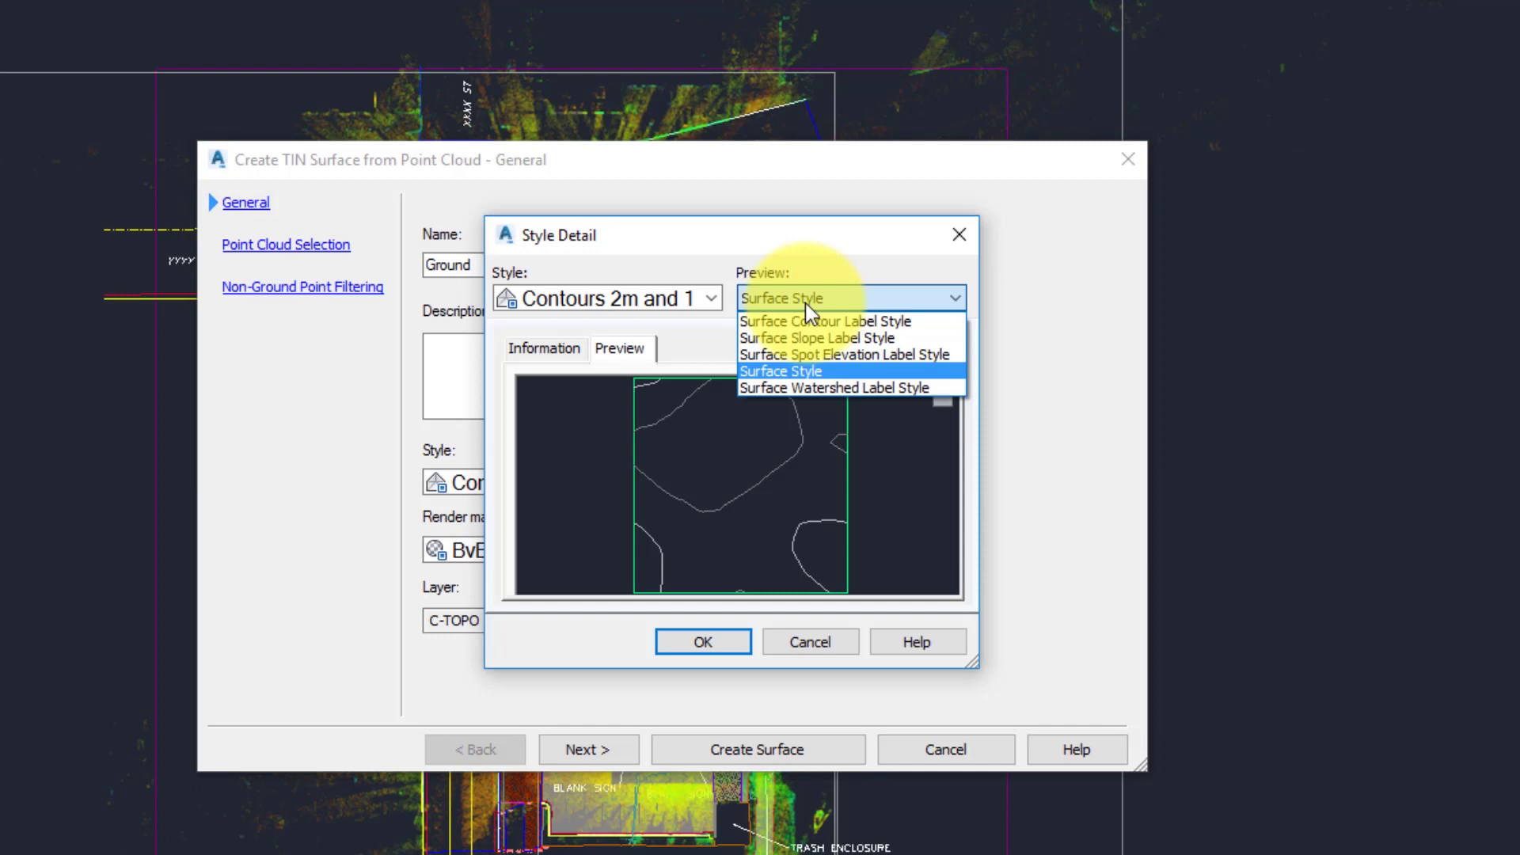
left_click(814, 297)
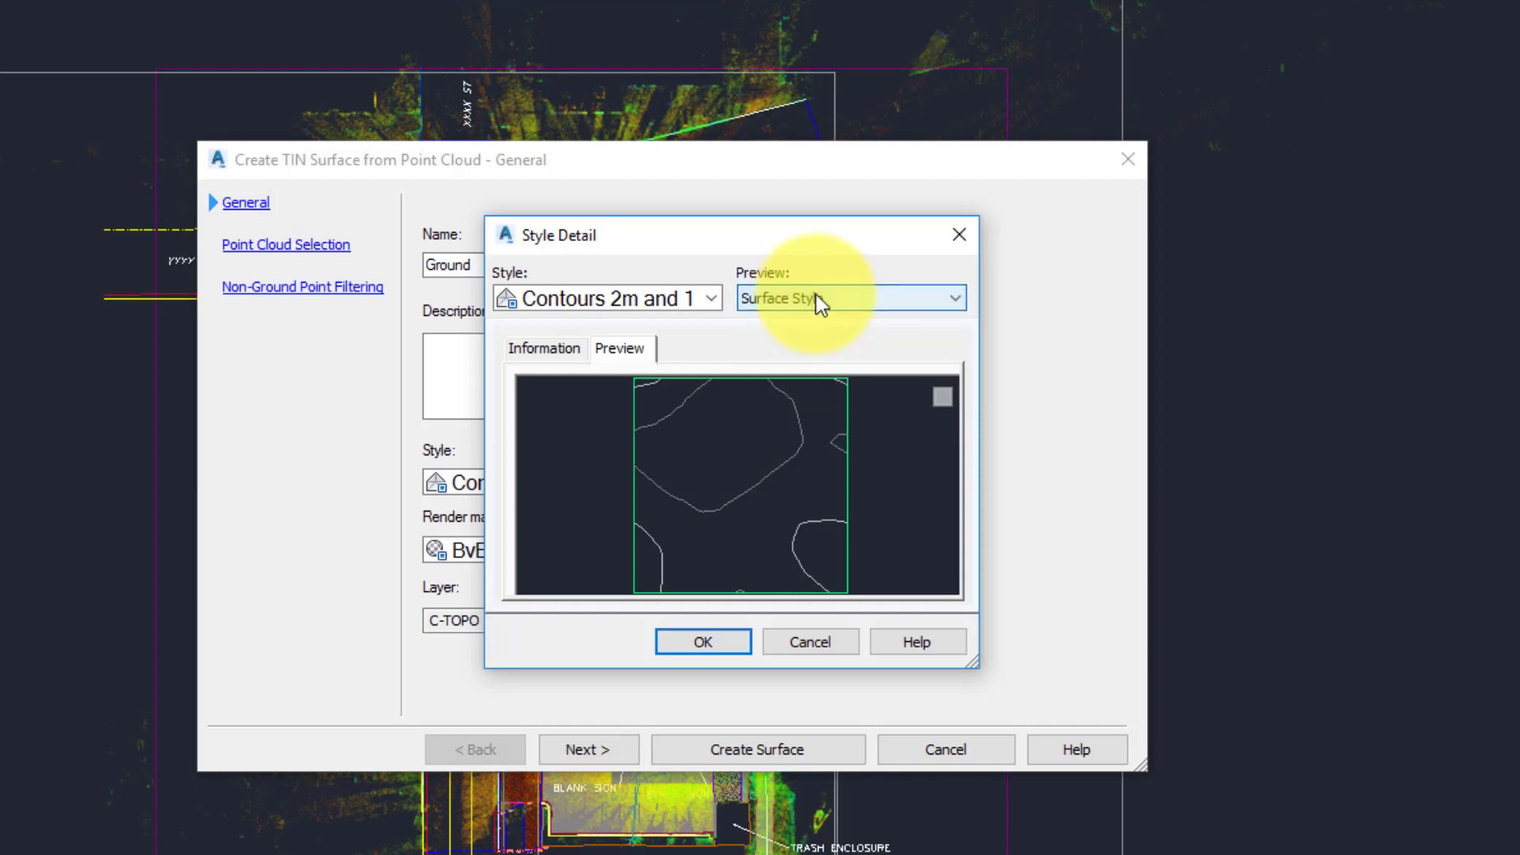
left_click(567, 352)
left_click(833, 649)
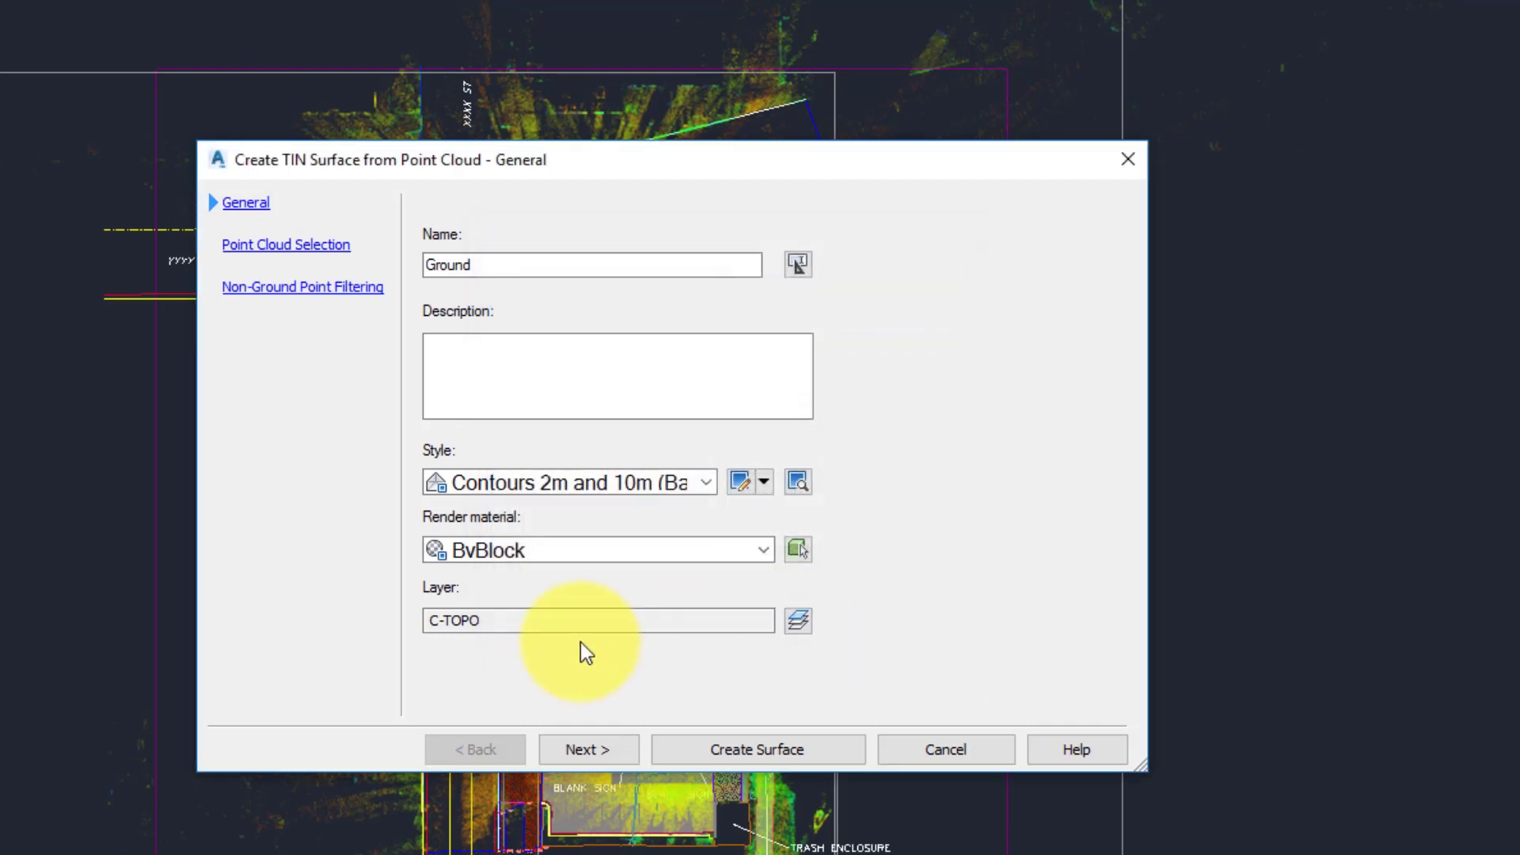
Set the new surface's layer to CONTOUR
left_click(742, 621)
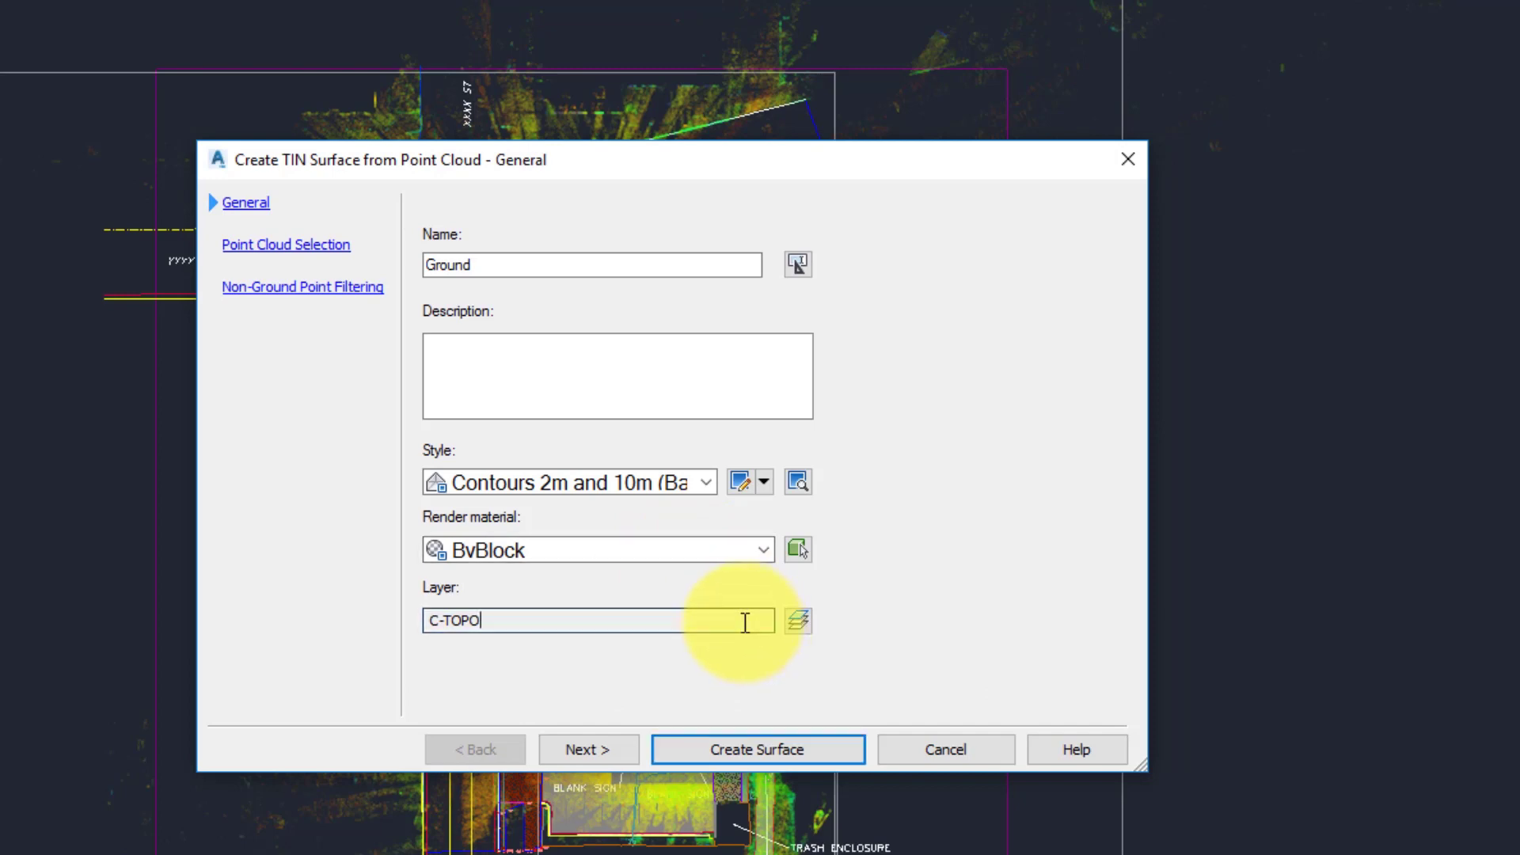
left_click(797, 622)
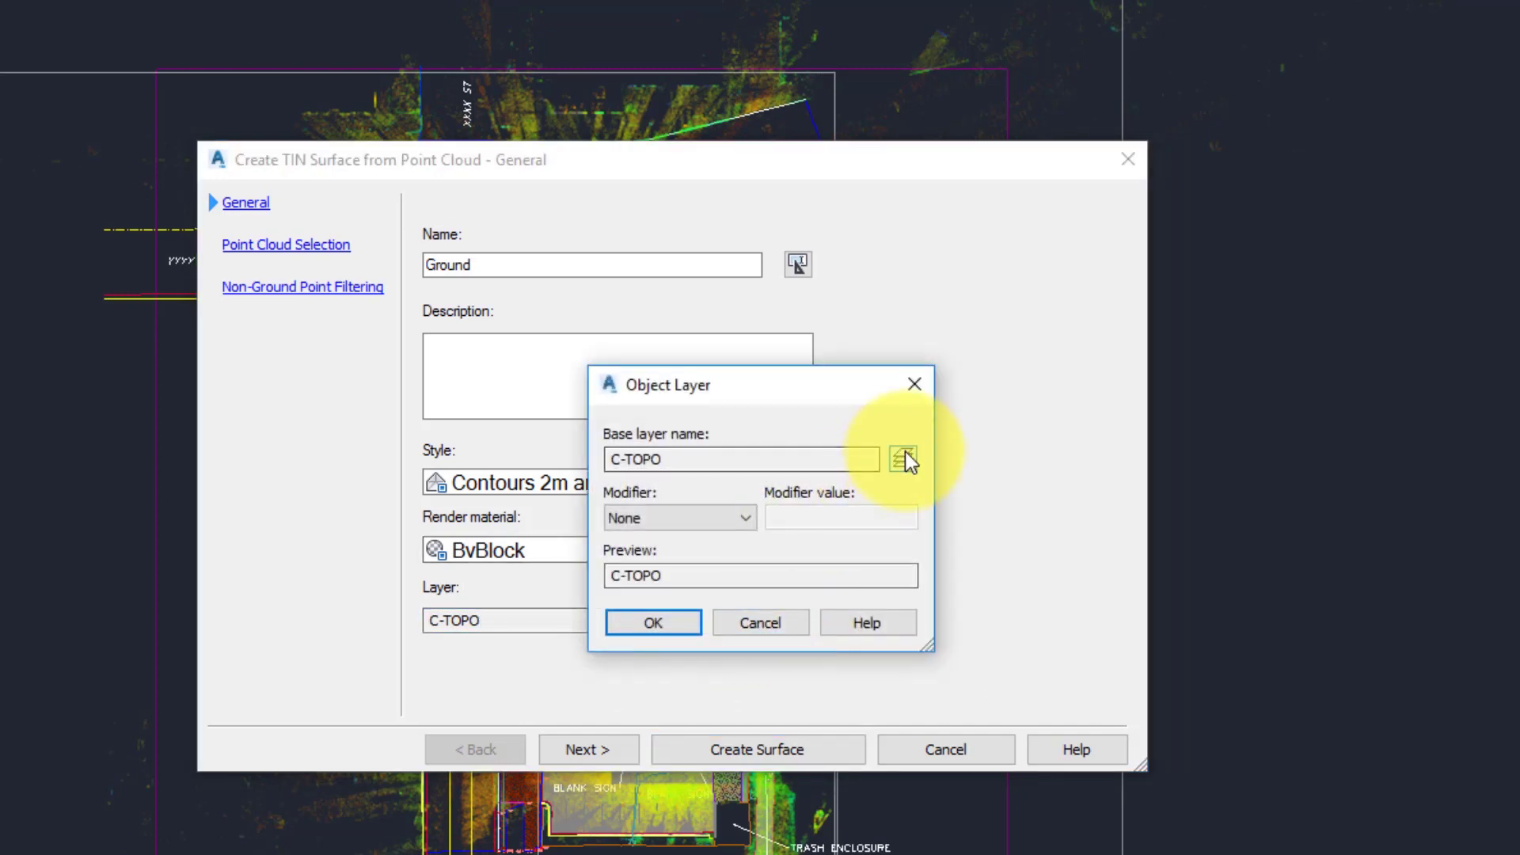
left_click(903, 458)
key("c")
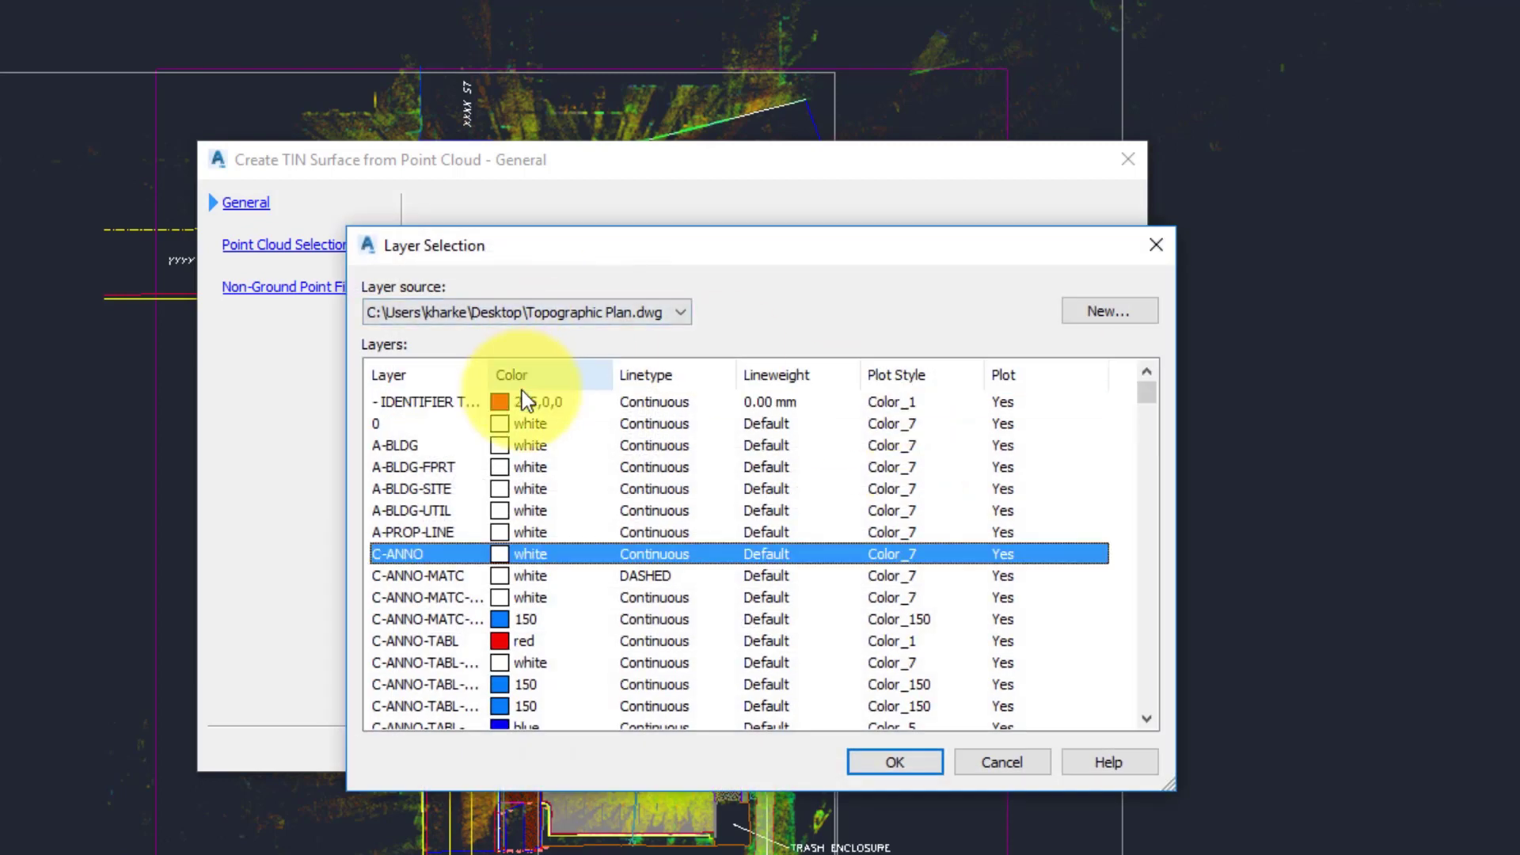
key("o")
double_click(540, 397)
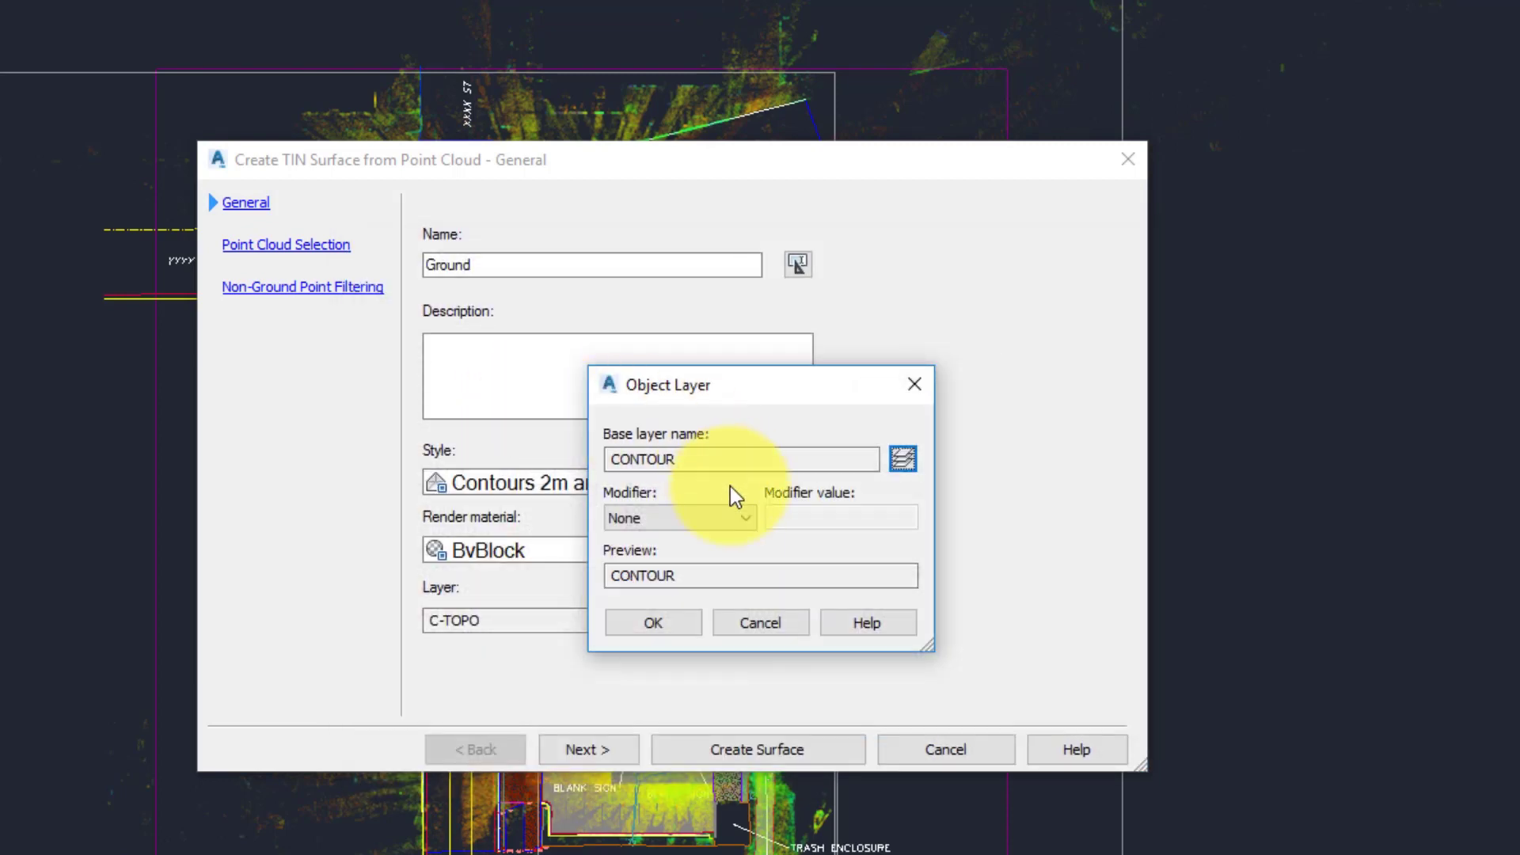
left_click(654, 623)
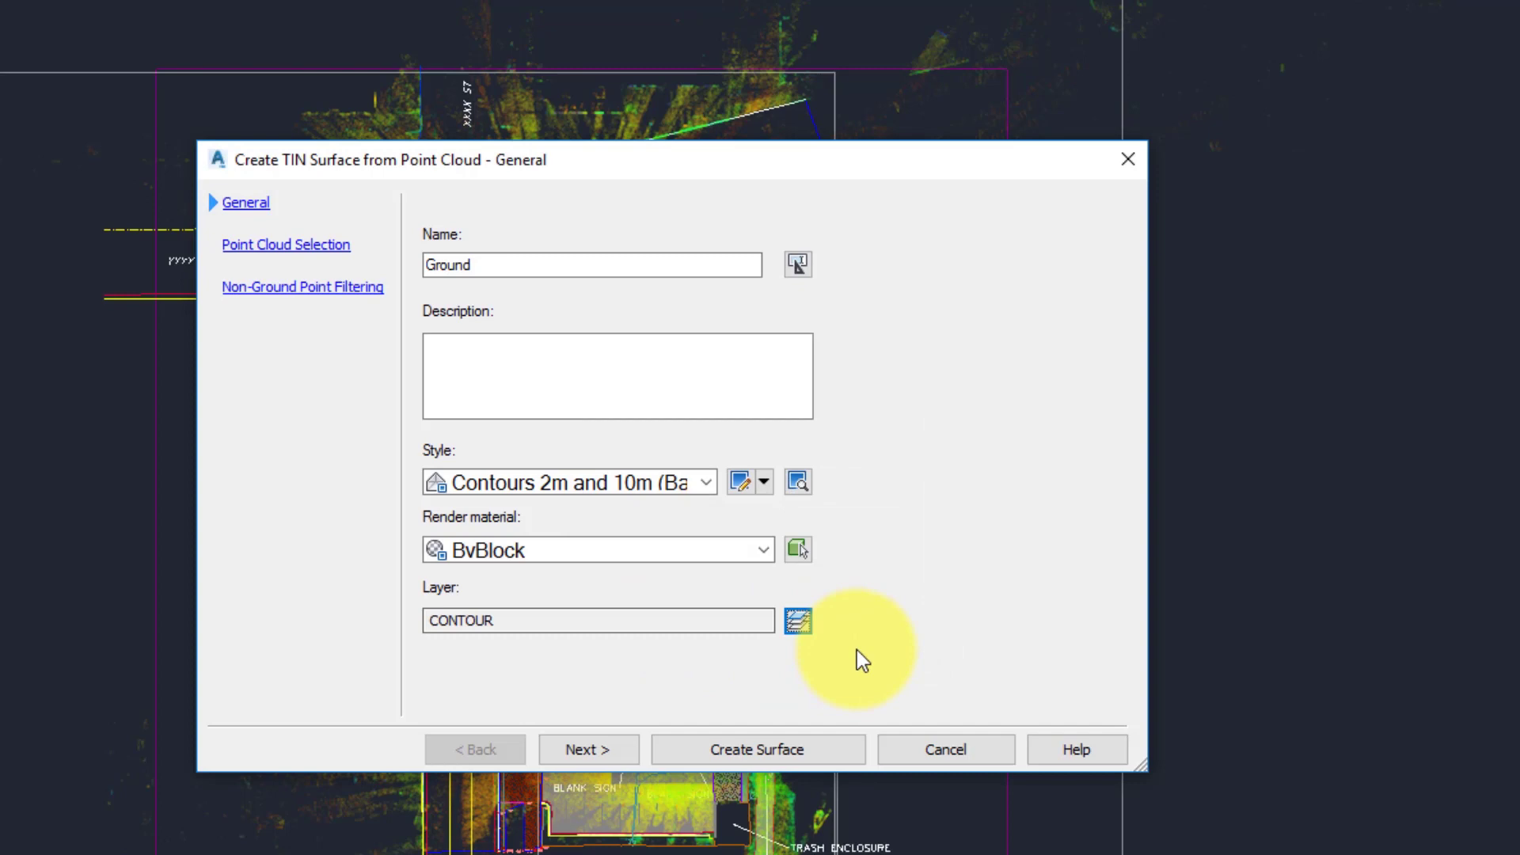
Select the Ground point cloud and set distance between points to 0.25, leaving 129330 points
left_click(616, 749)
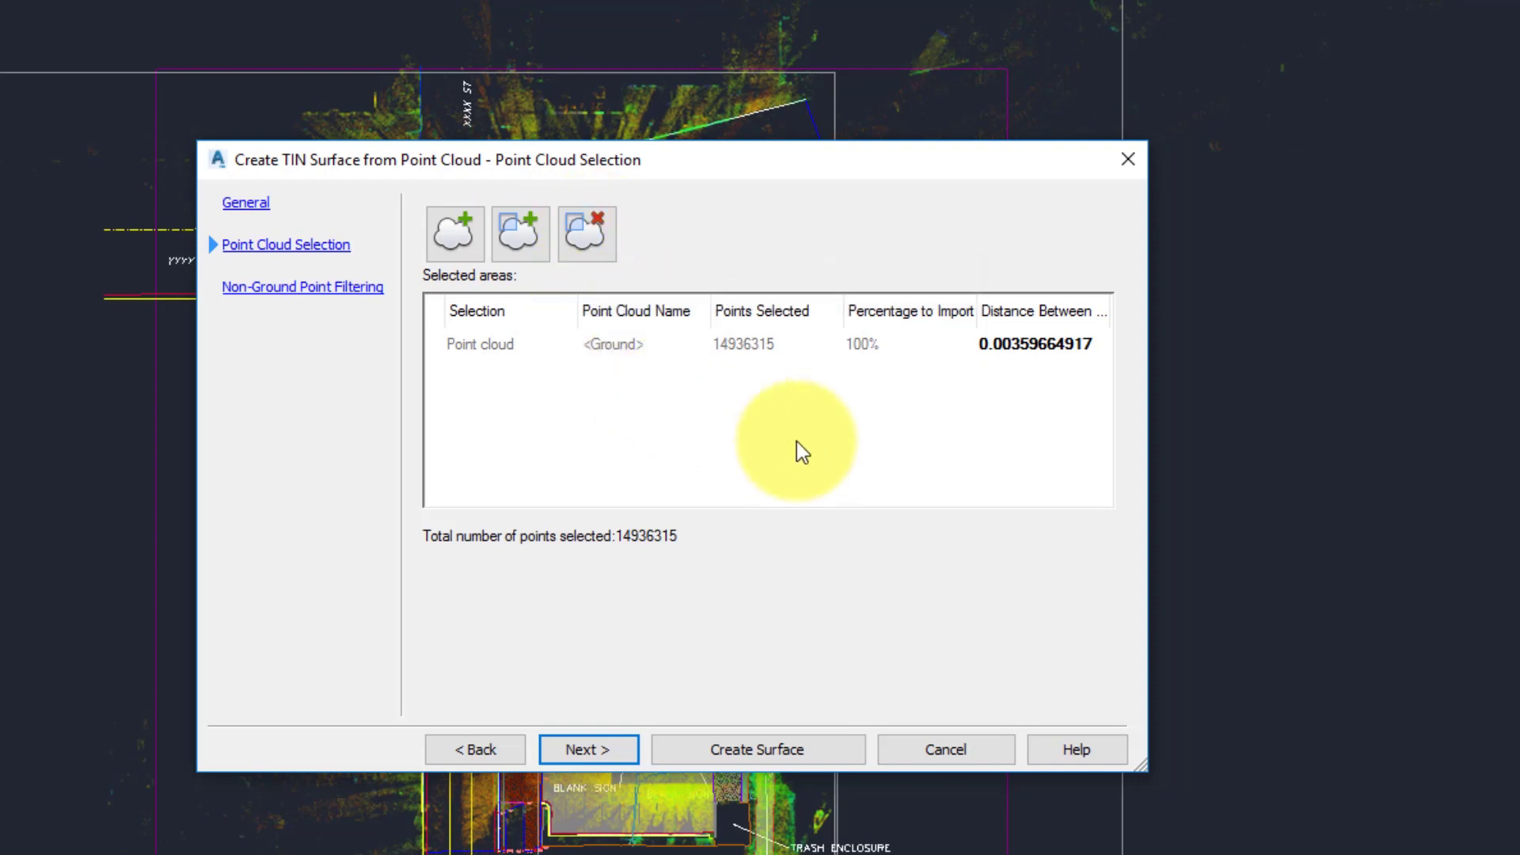
left_click(614, 348)
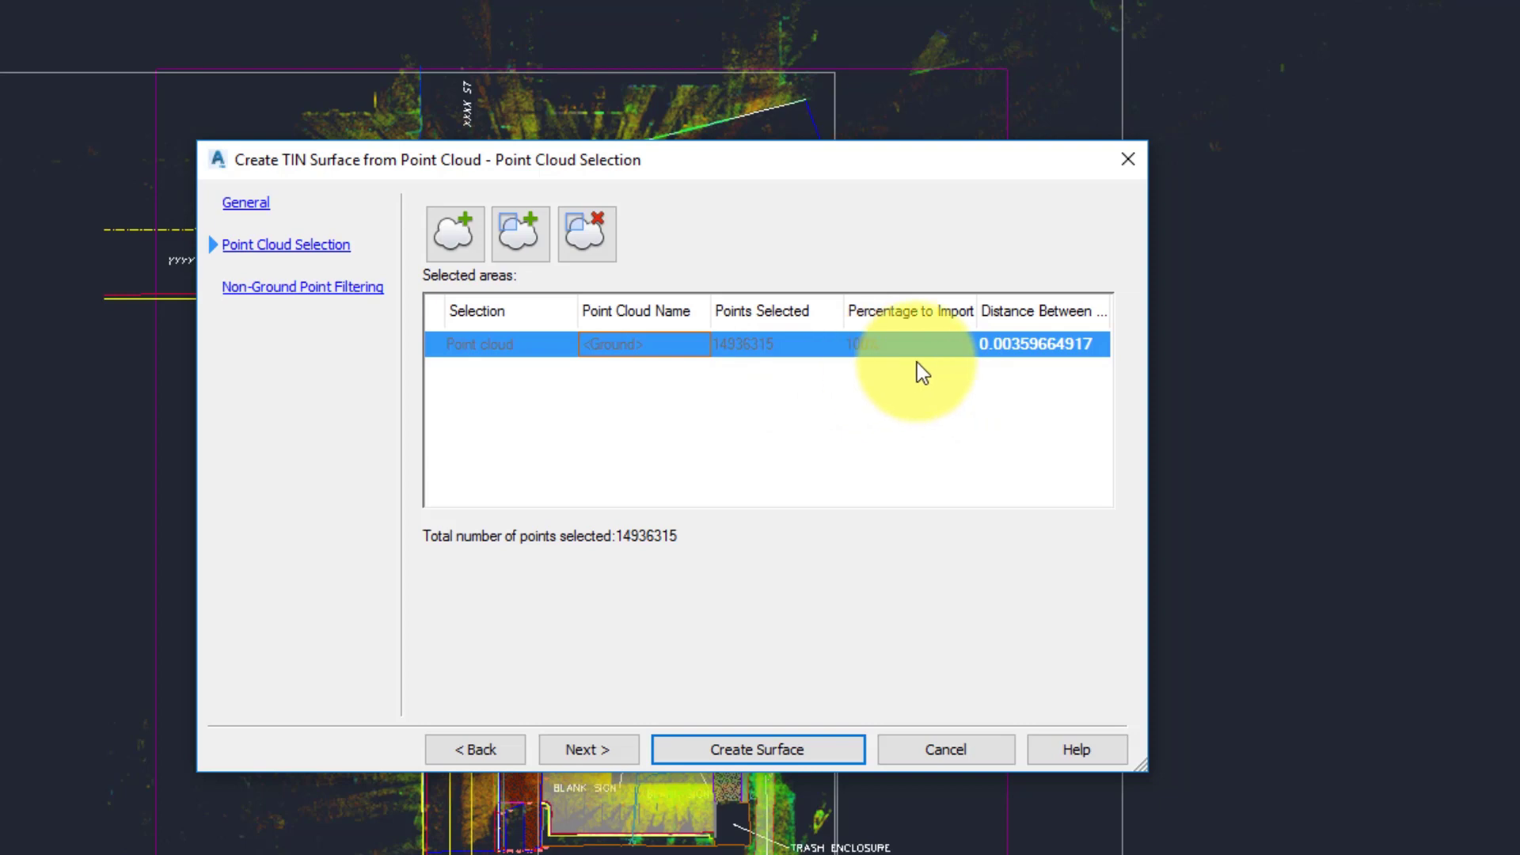
left_click(1042, 344)
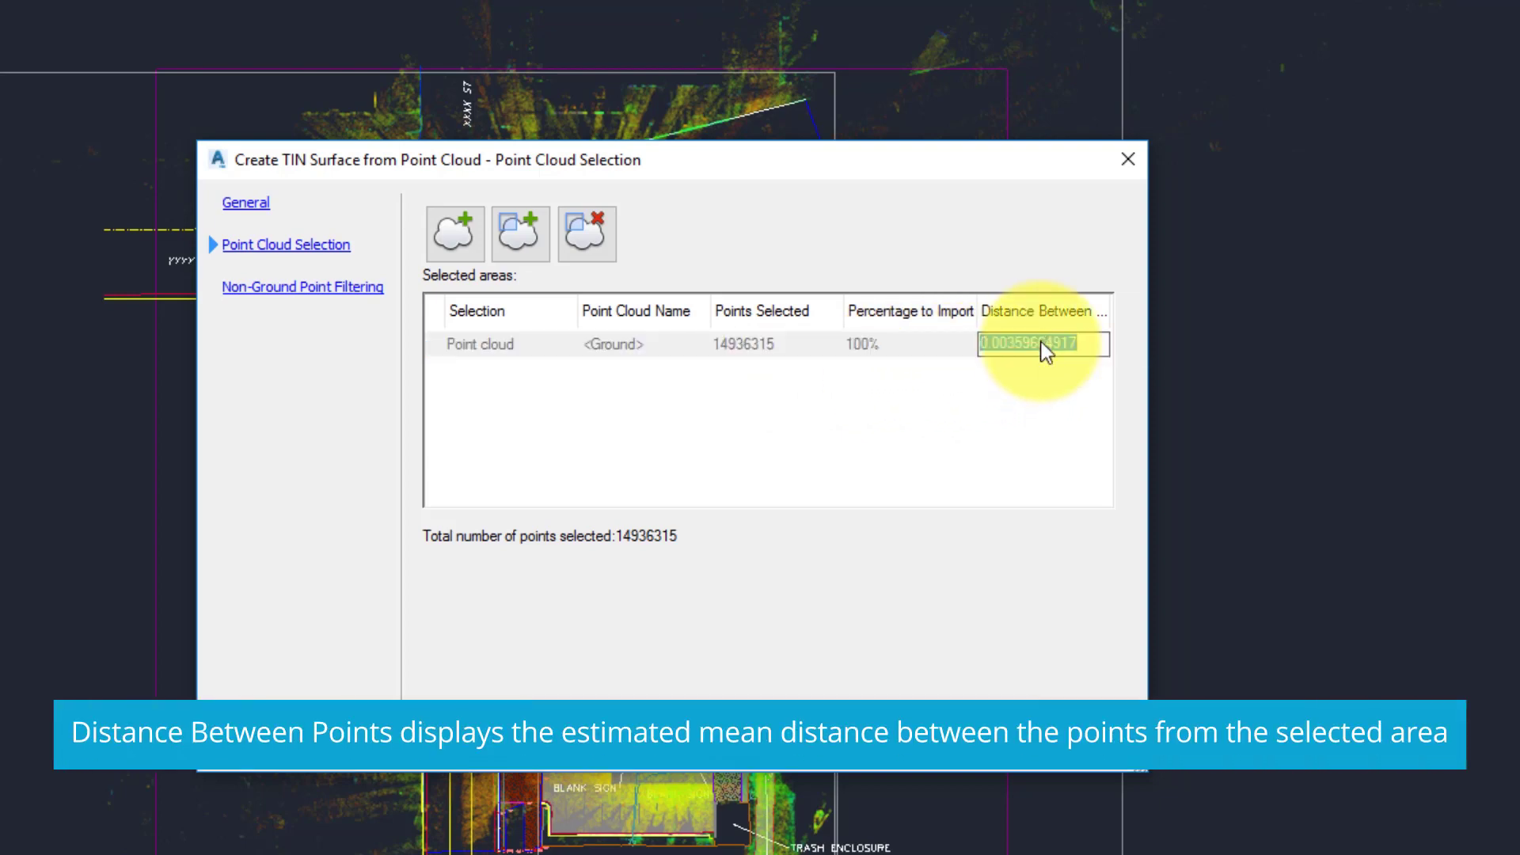
type("0.25")
key("Return")
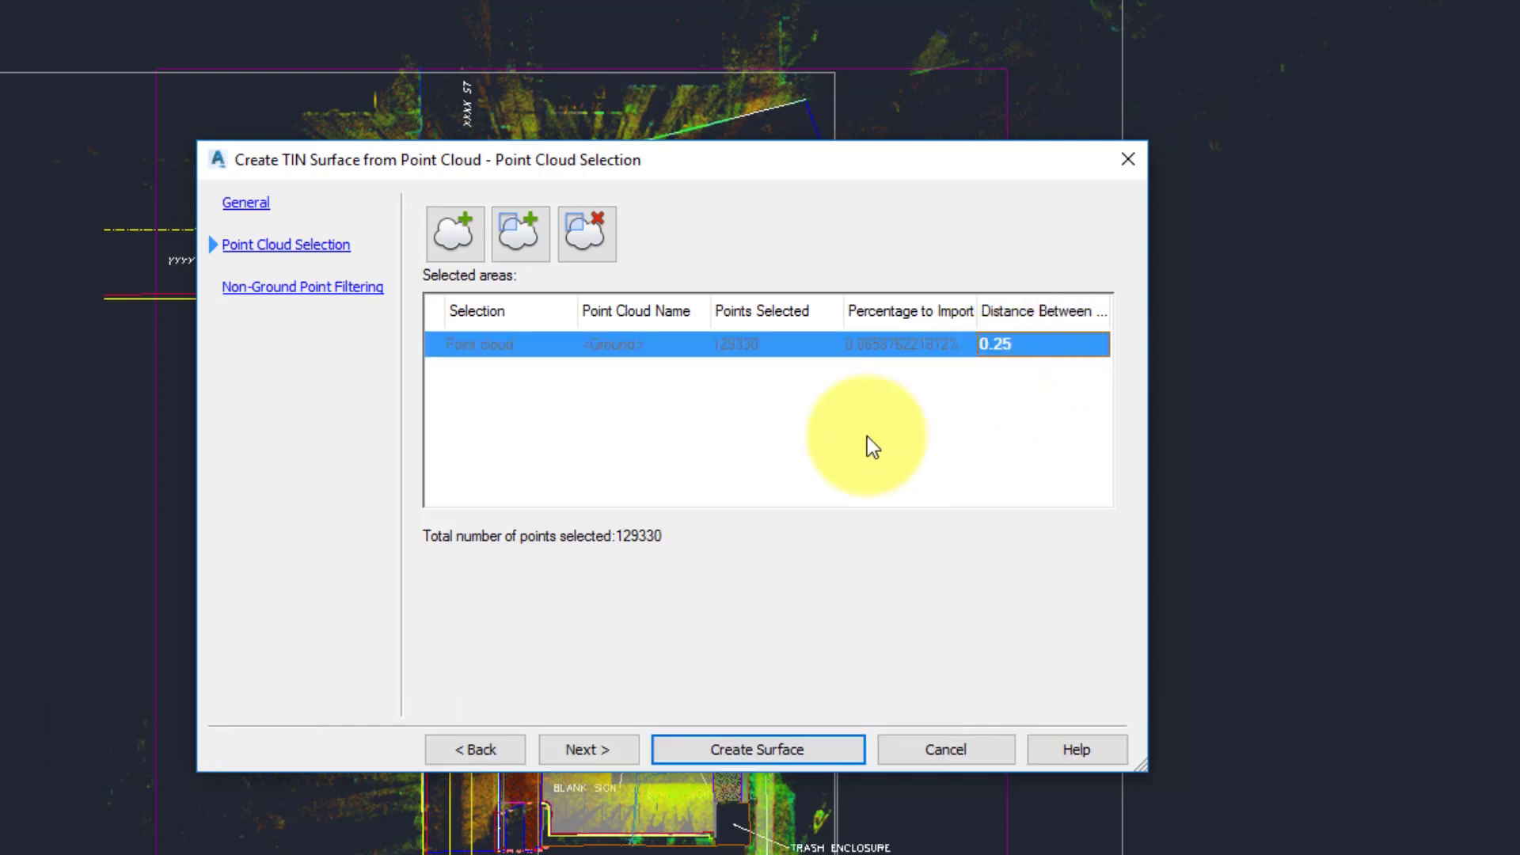
On the Non-Ground Point Filtering page, compare with No filter and choose Kriging interpolation
left_click(574, 749)
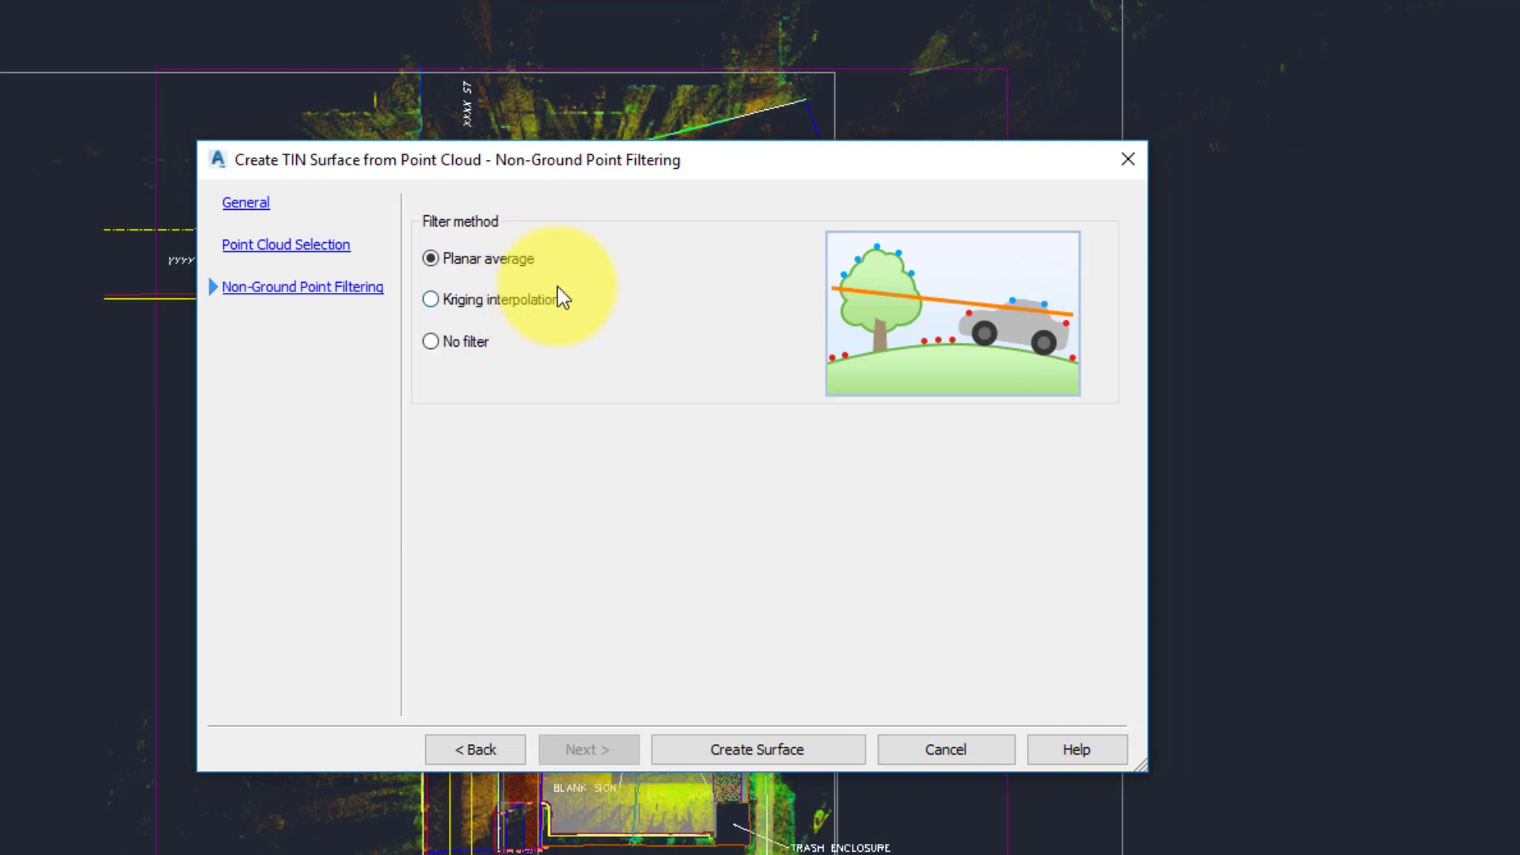
left_click(540, 301)
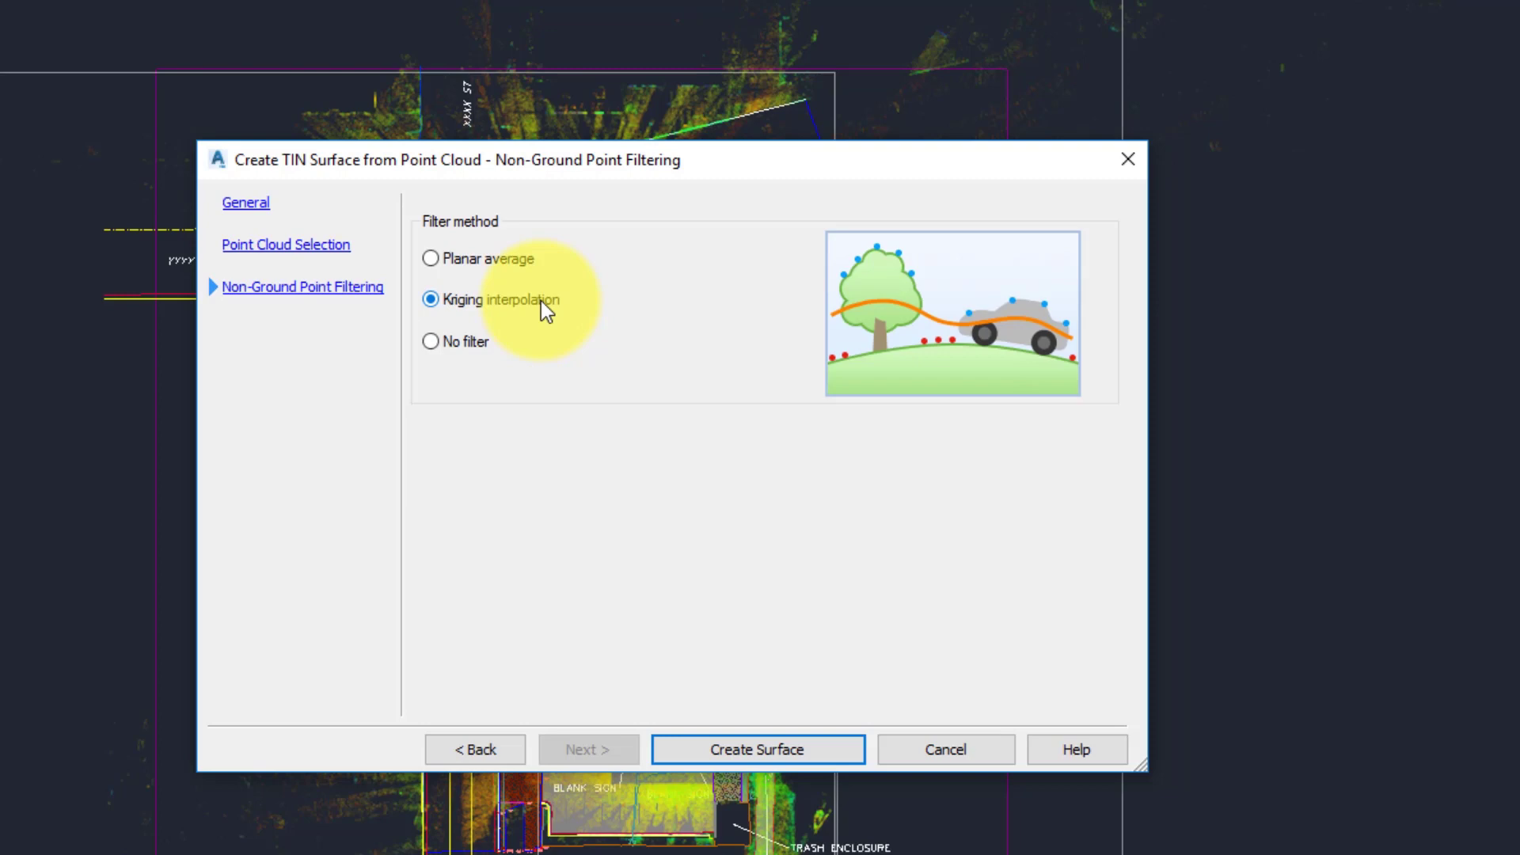
left_click(475, 340)
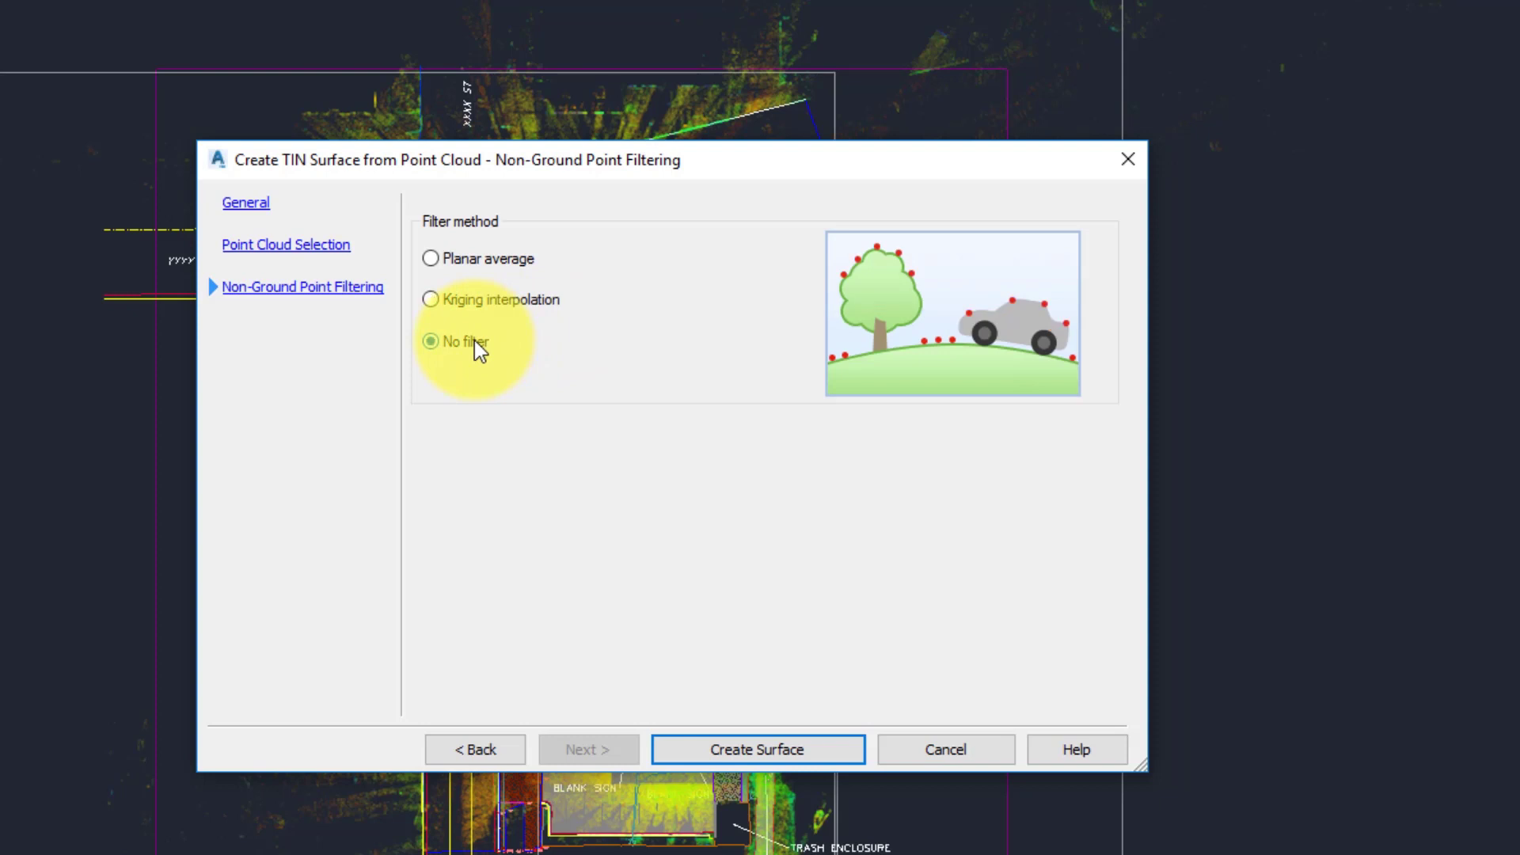
left_click(526, 307)
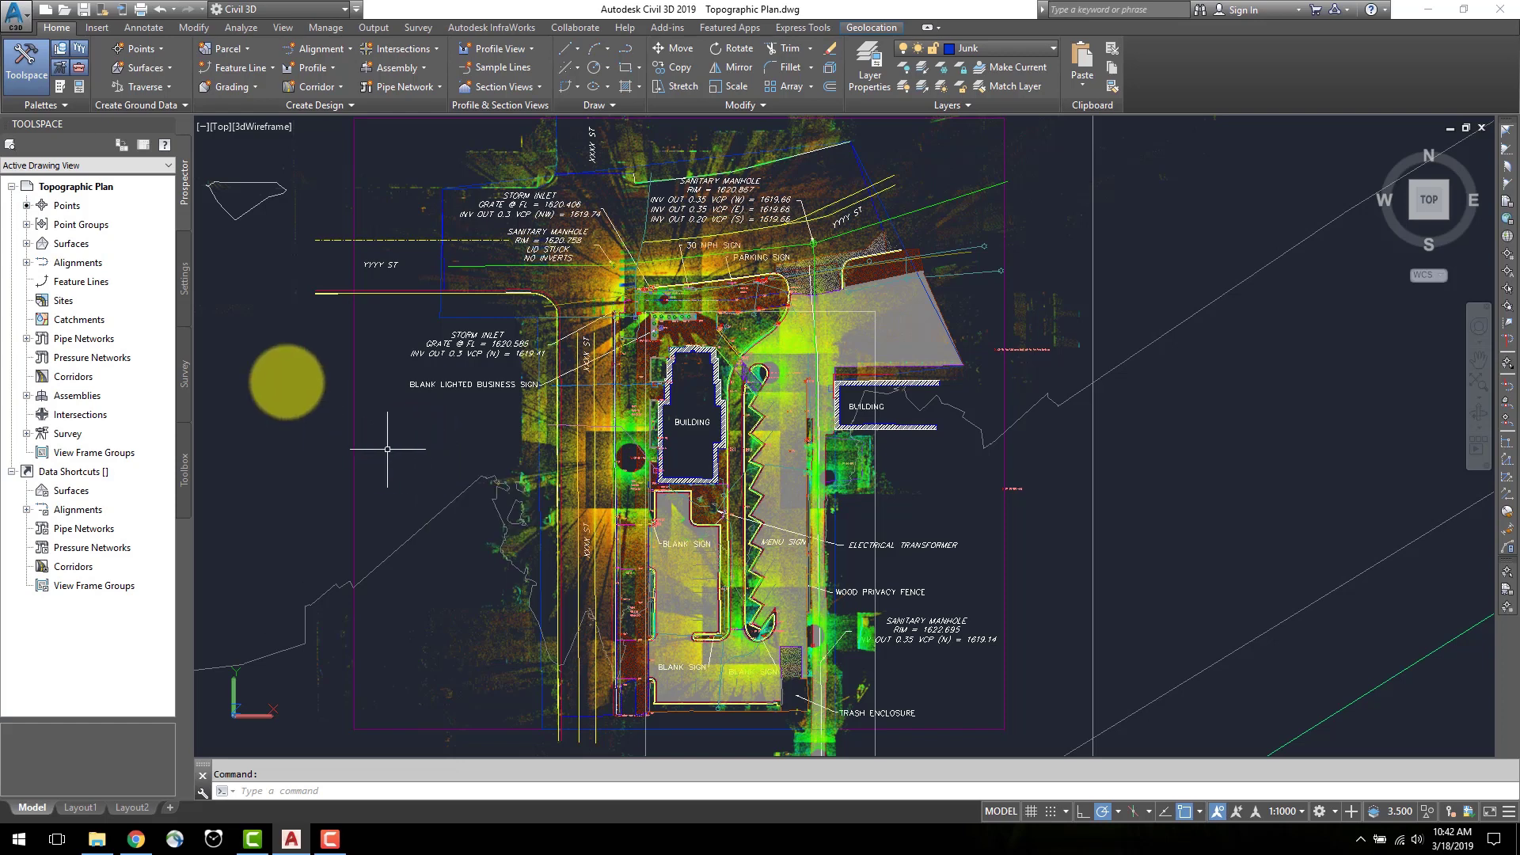
Find the new Ground surface under Surfaces in Prospector and in the drawing, and open its context menu
left_click(27, 244)
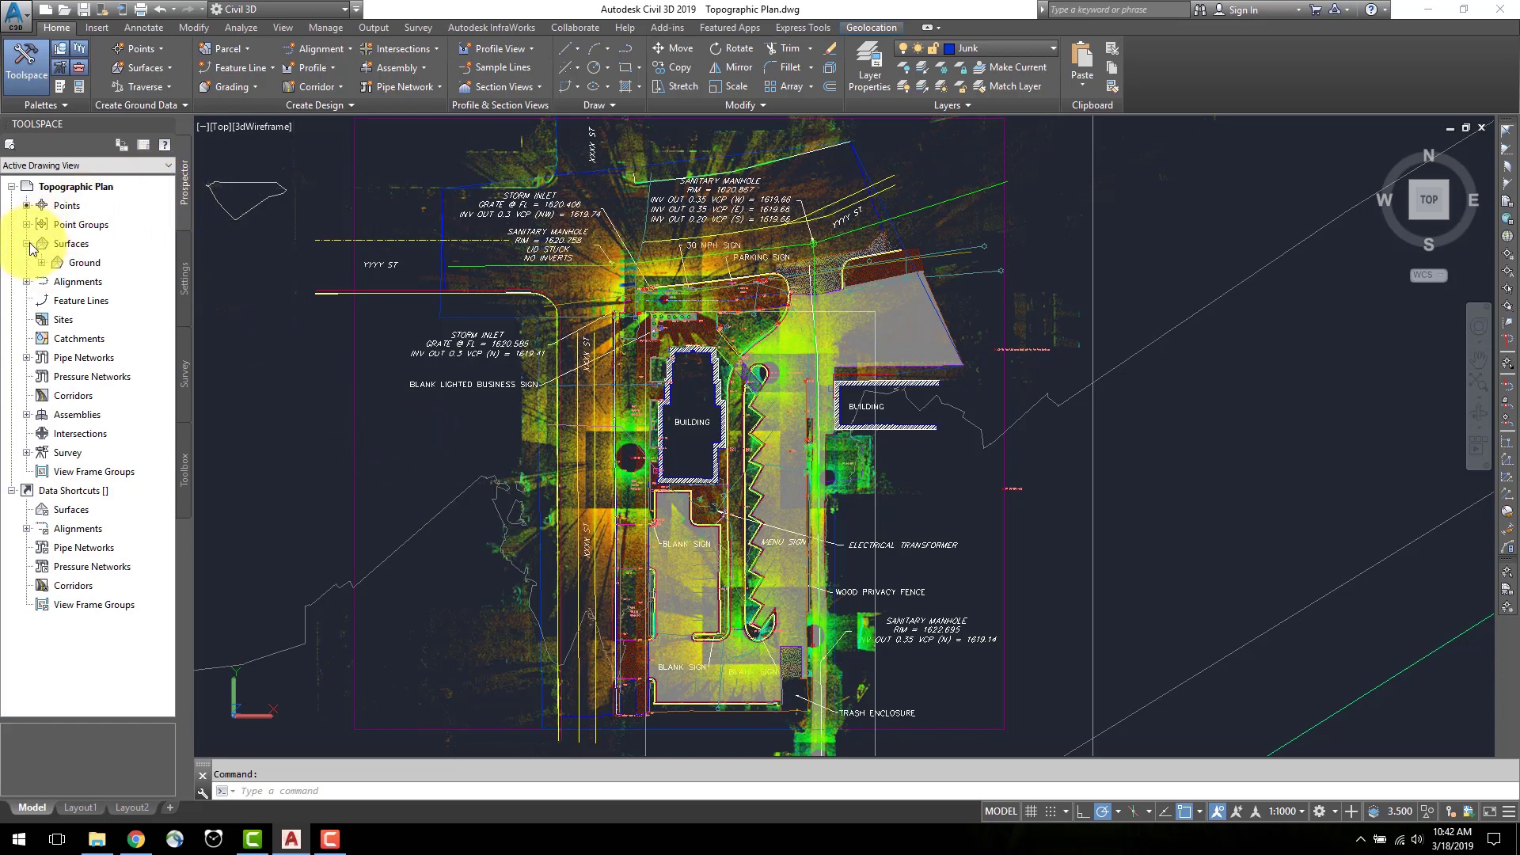
left_click(86, 263)
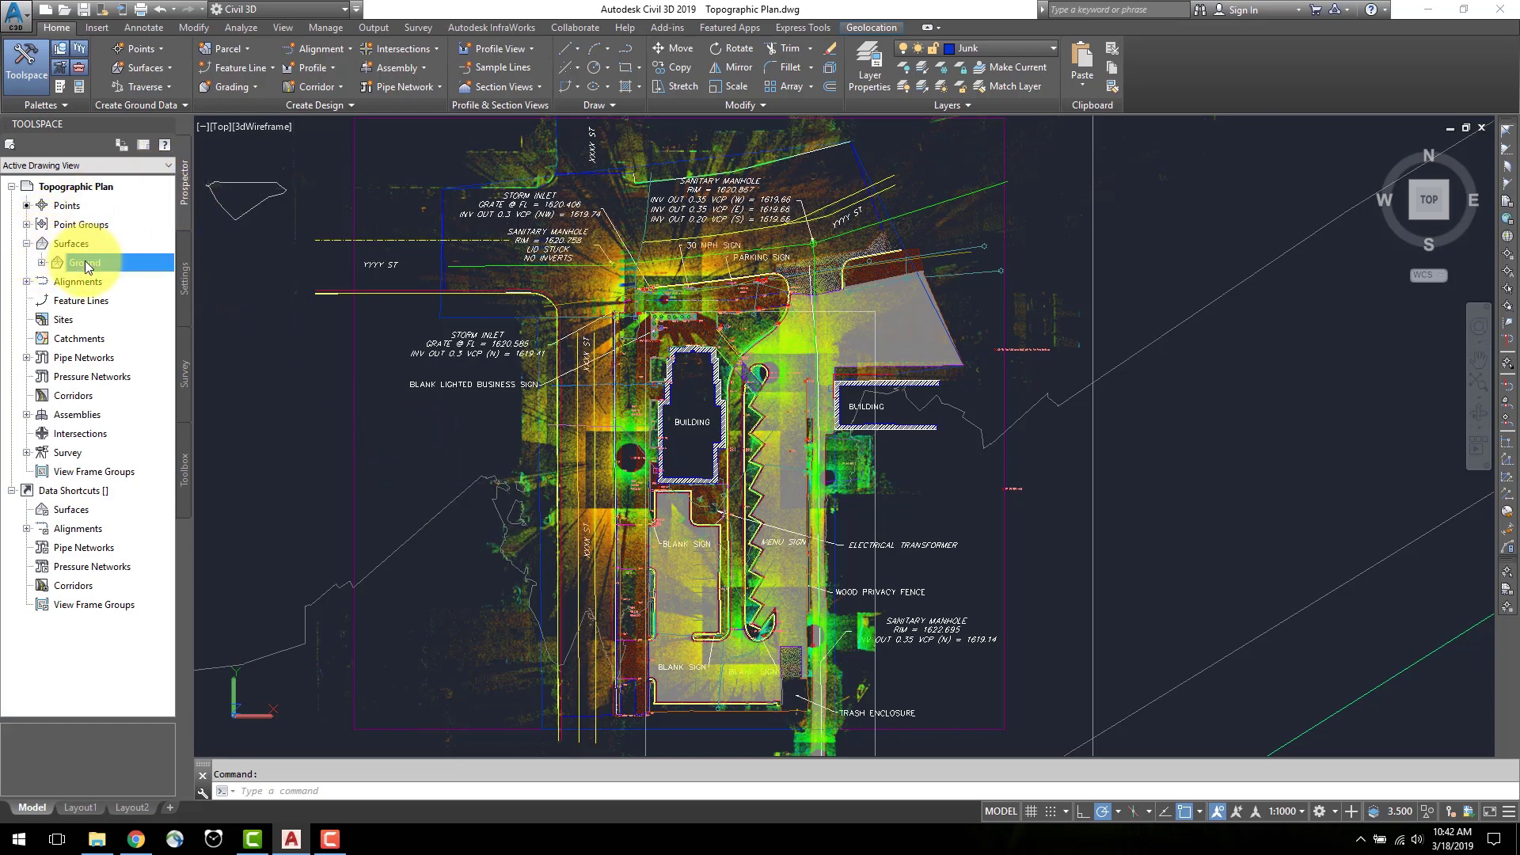
left_click(411, 536)
right_click(411, 537)
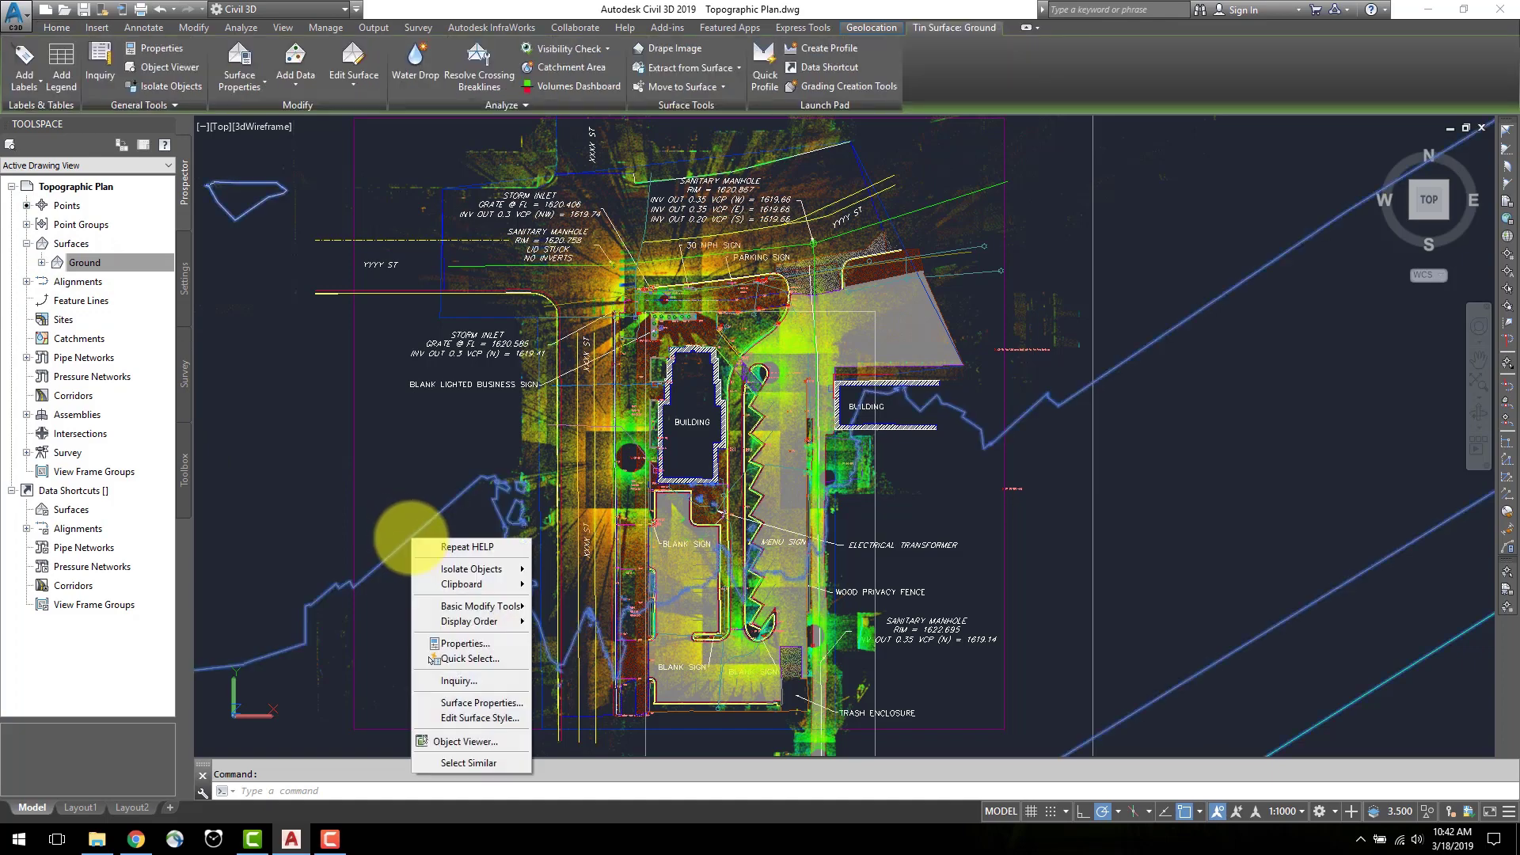
left_click(479, 742)
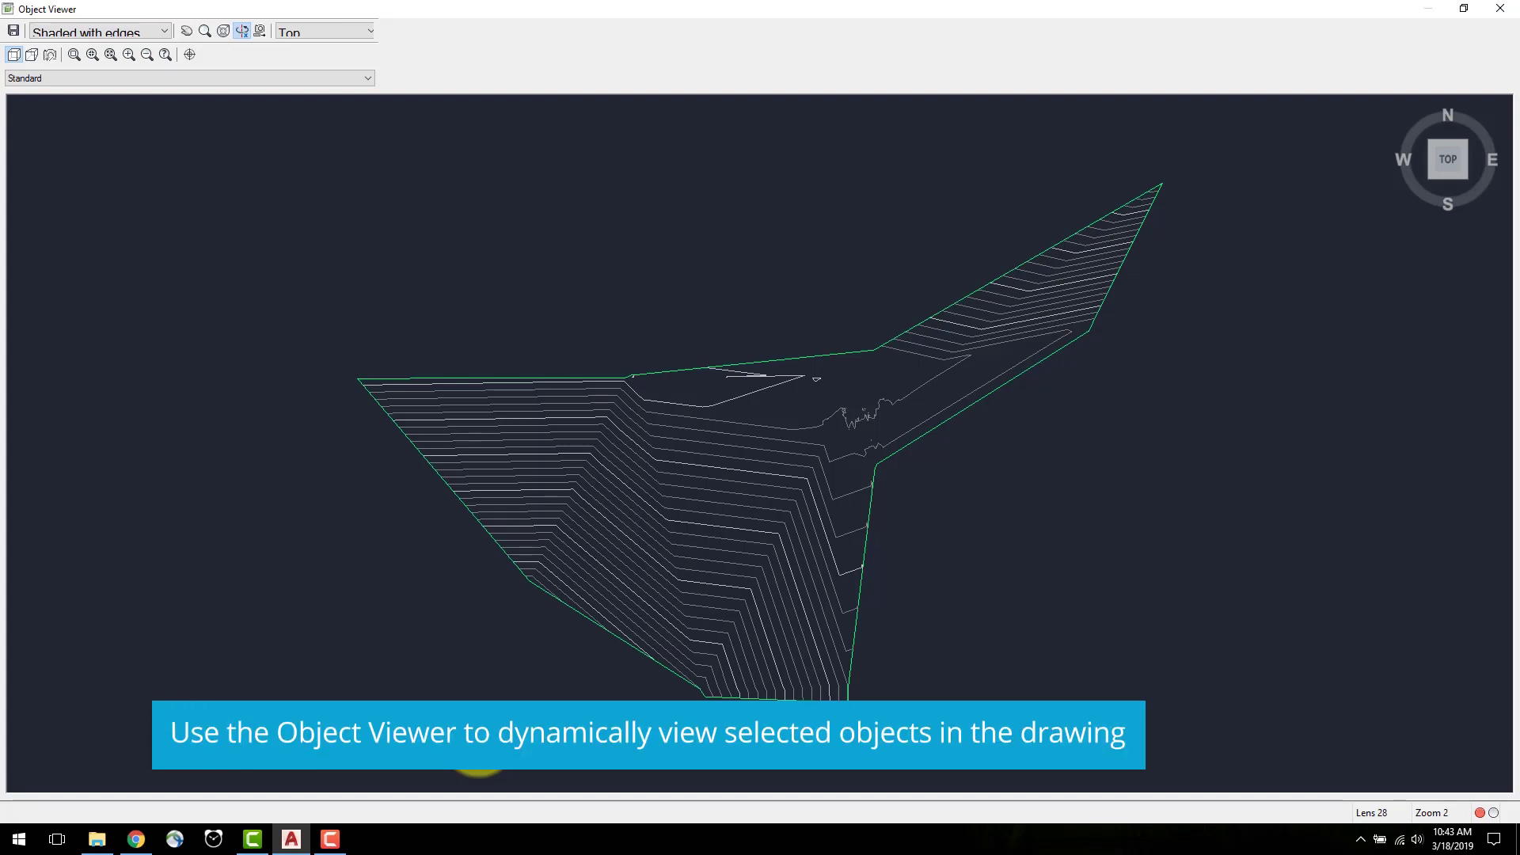
mouse_move(698, 489)
left_mouse_down()
mouse_move(686, 441)
mouse_move(777, 411)
mouse_move(787, 366)
mouse_move(672, 312)
left_mouse_up()
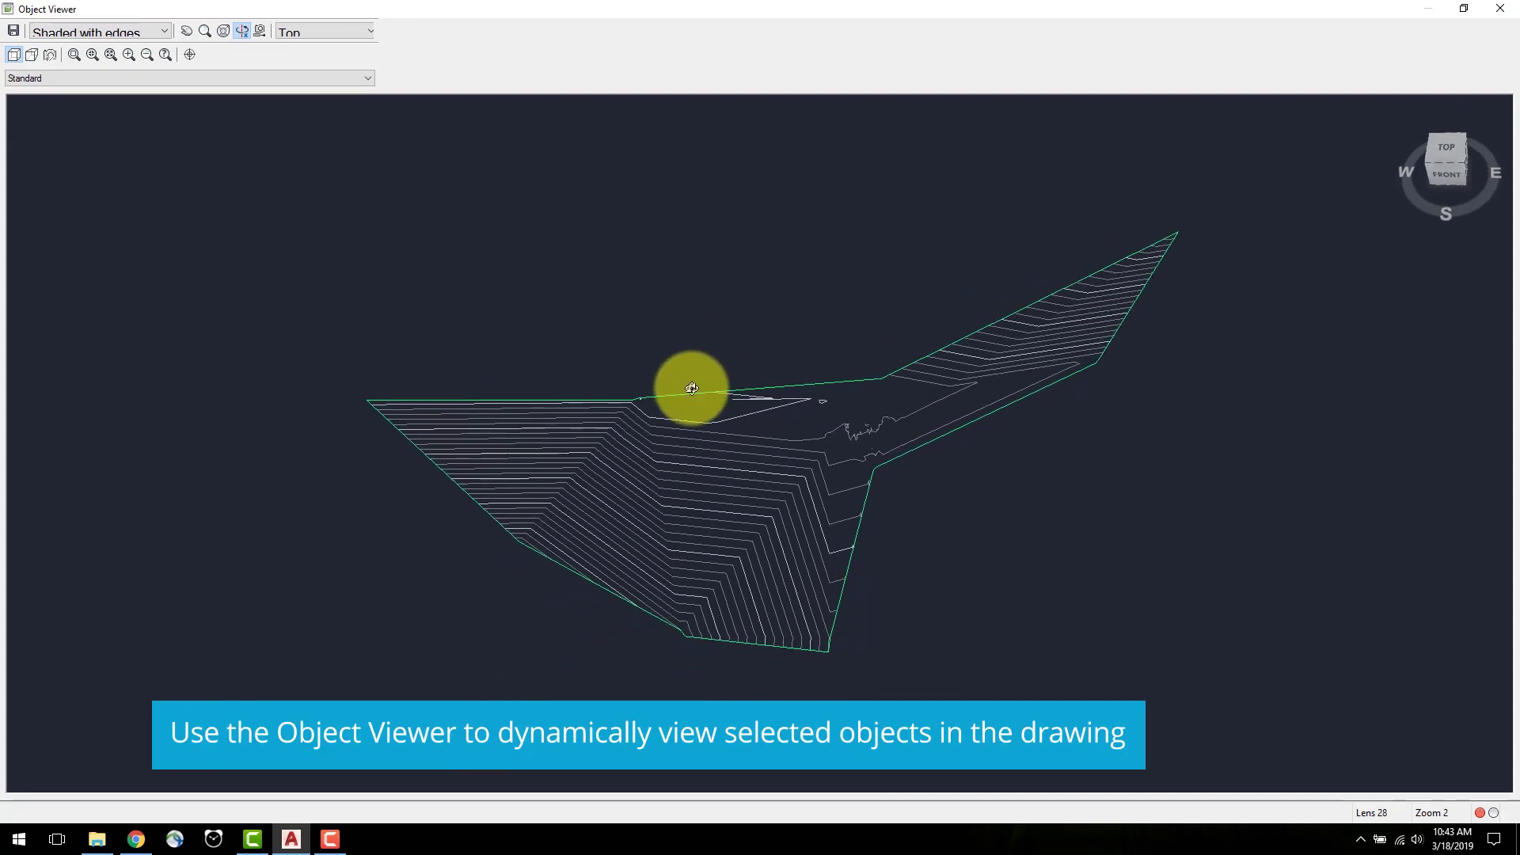
left_click(162, 30)
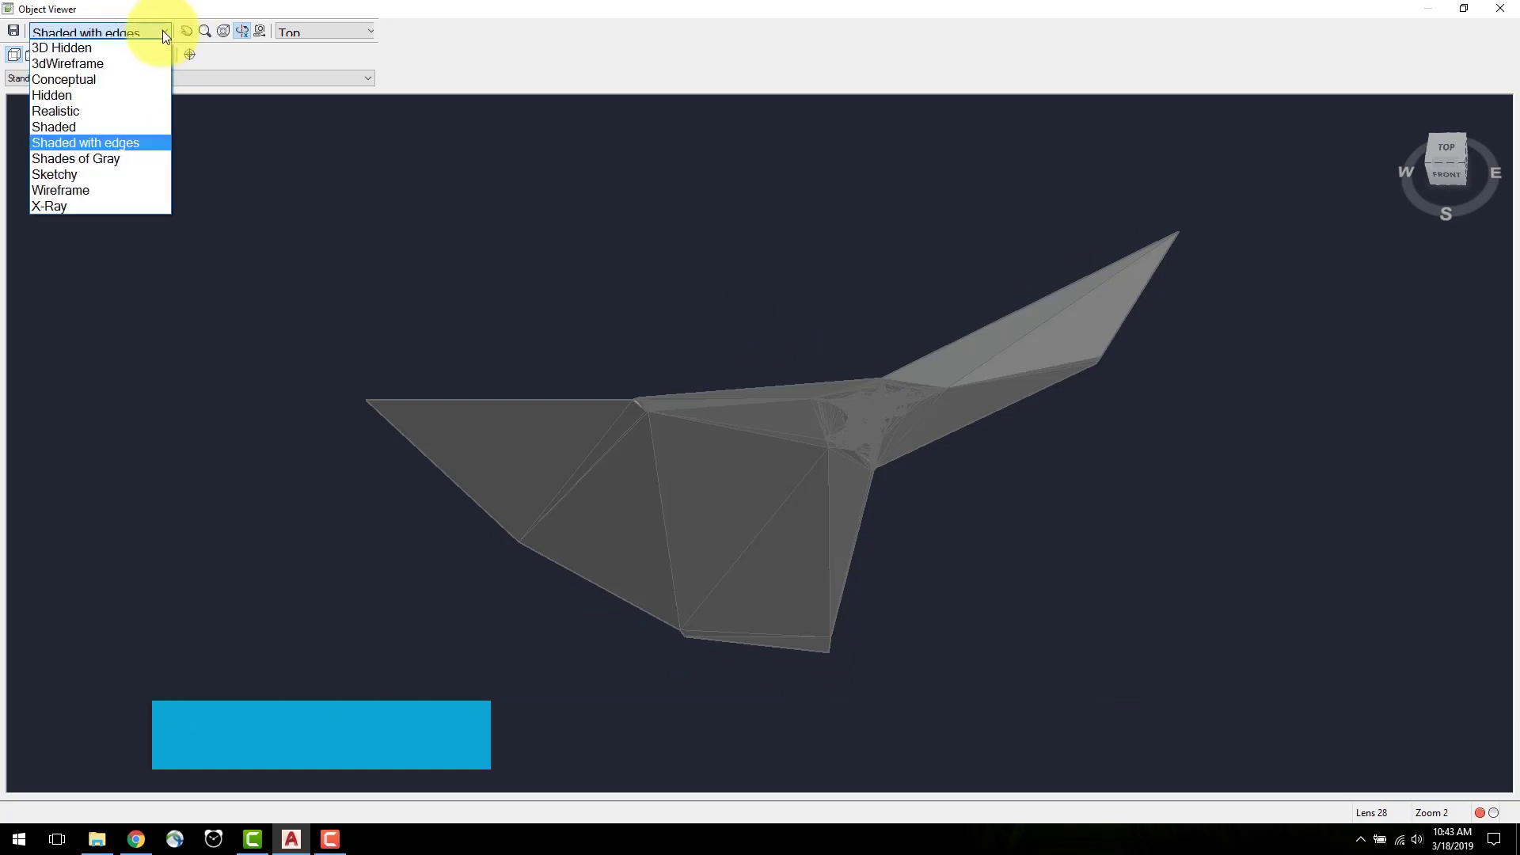
left_click(163, 31)
left_click(369, 34)
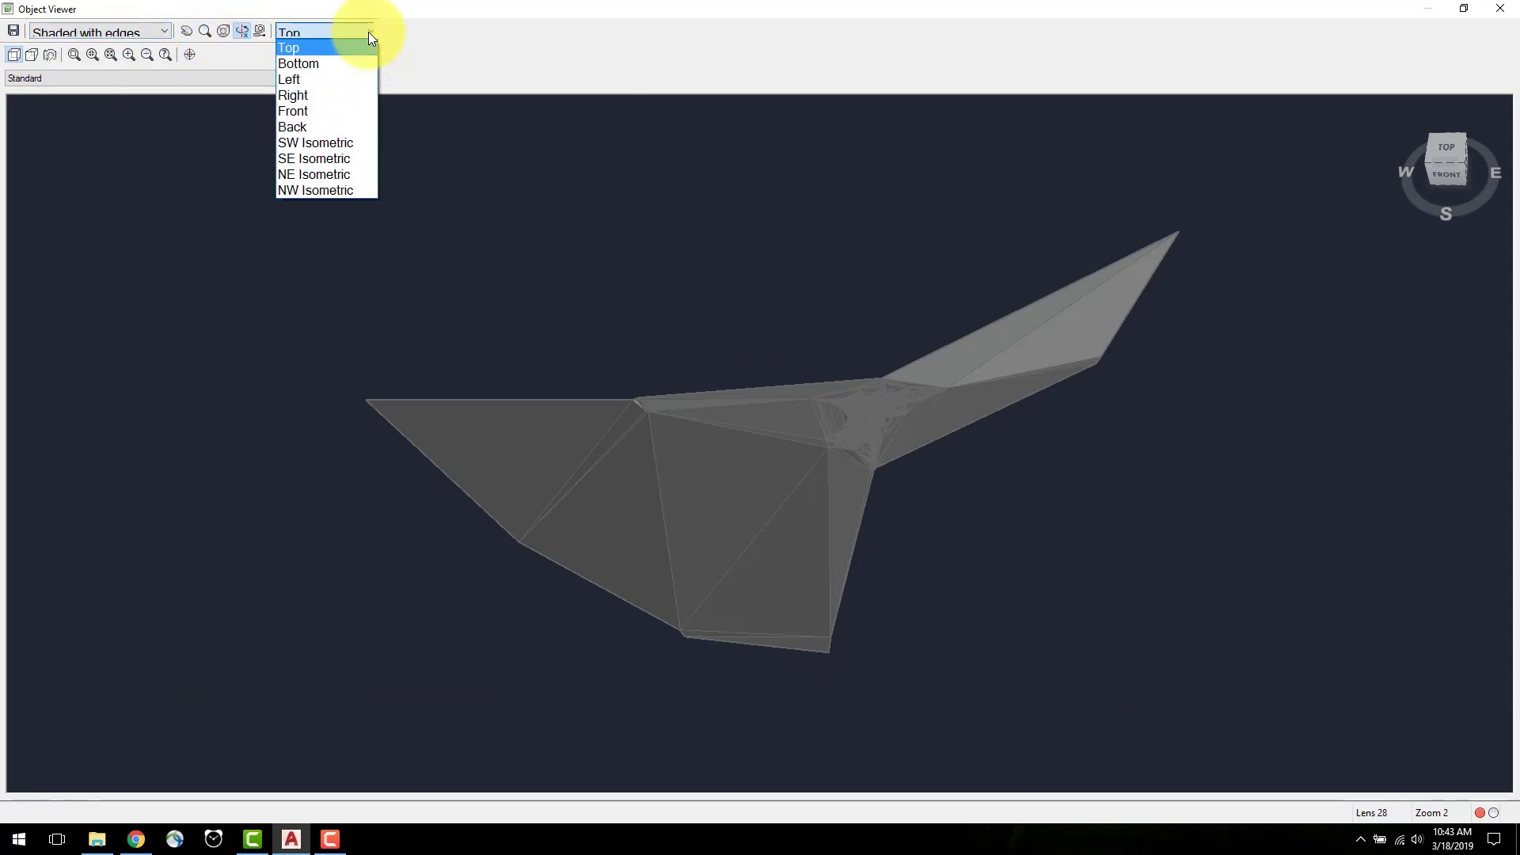
left_click(369, 34)
left_click(358, 75)
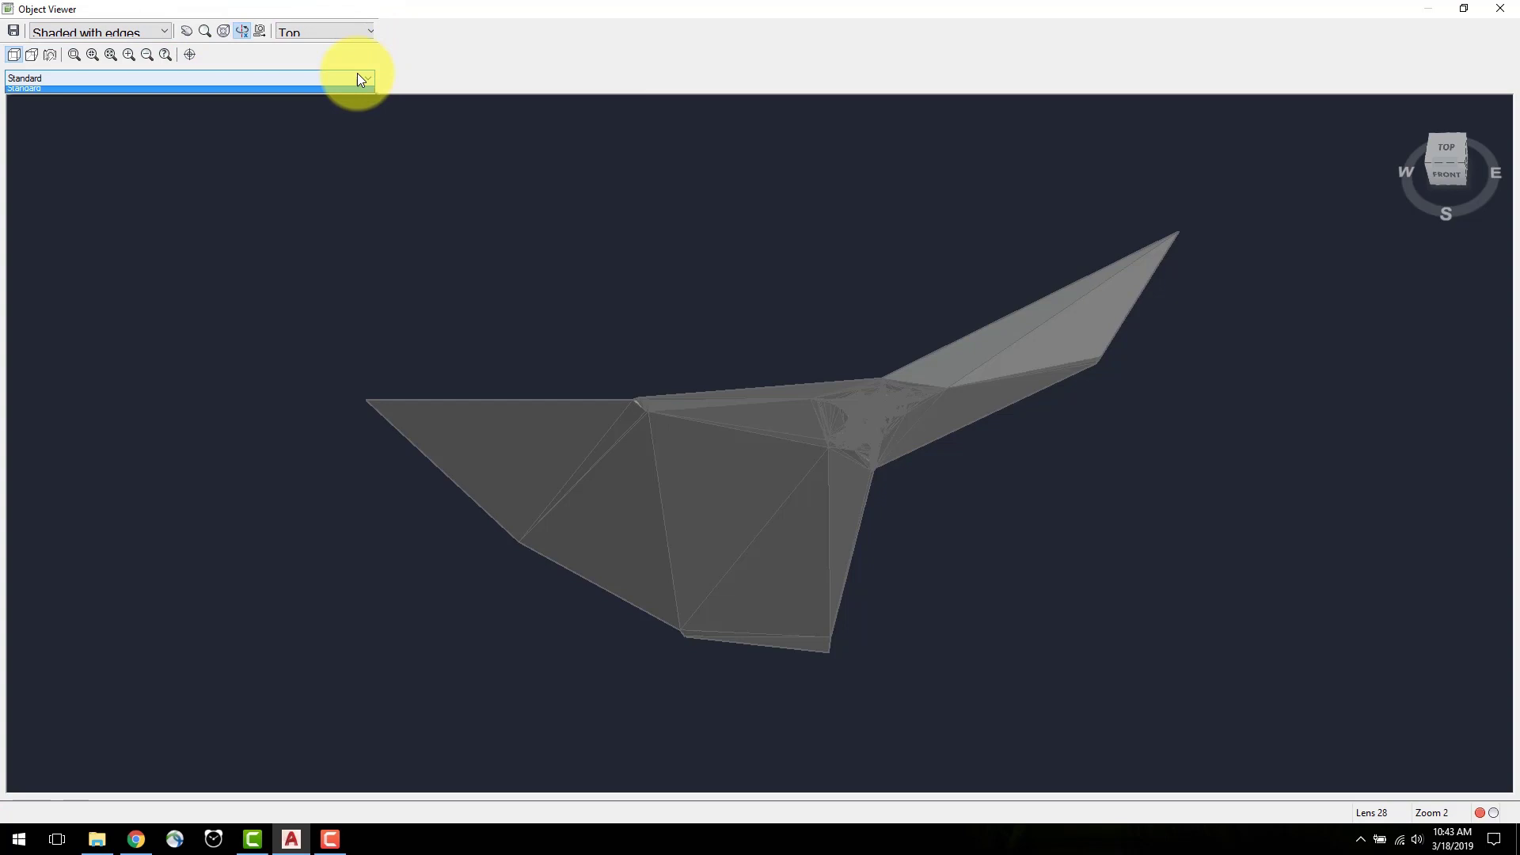
left_click(357, 76)
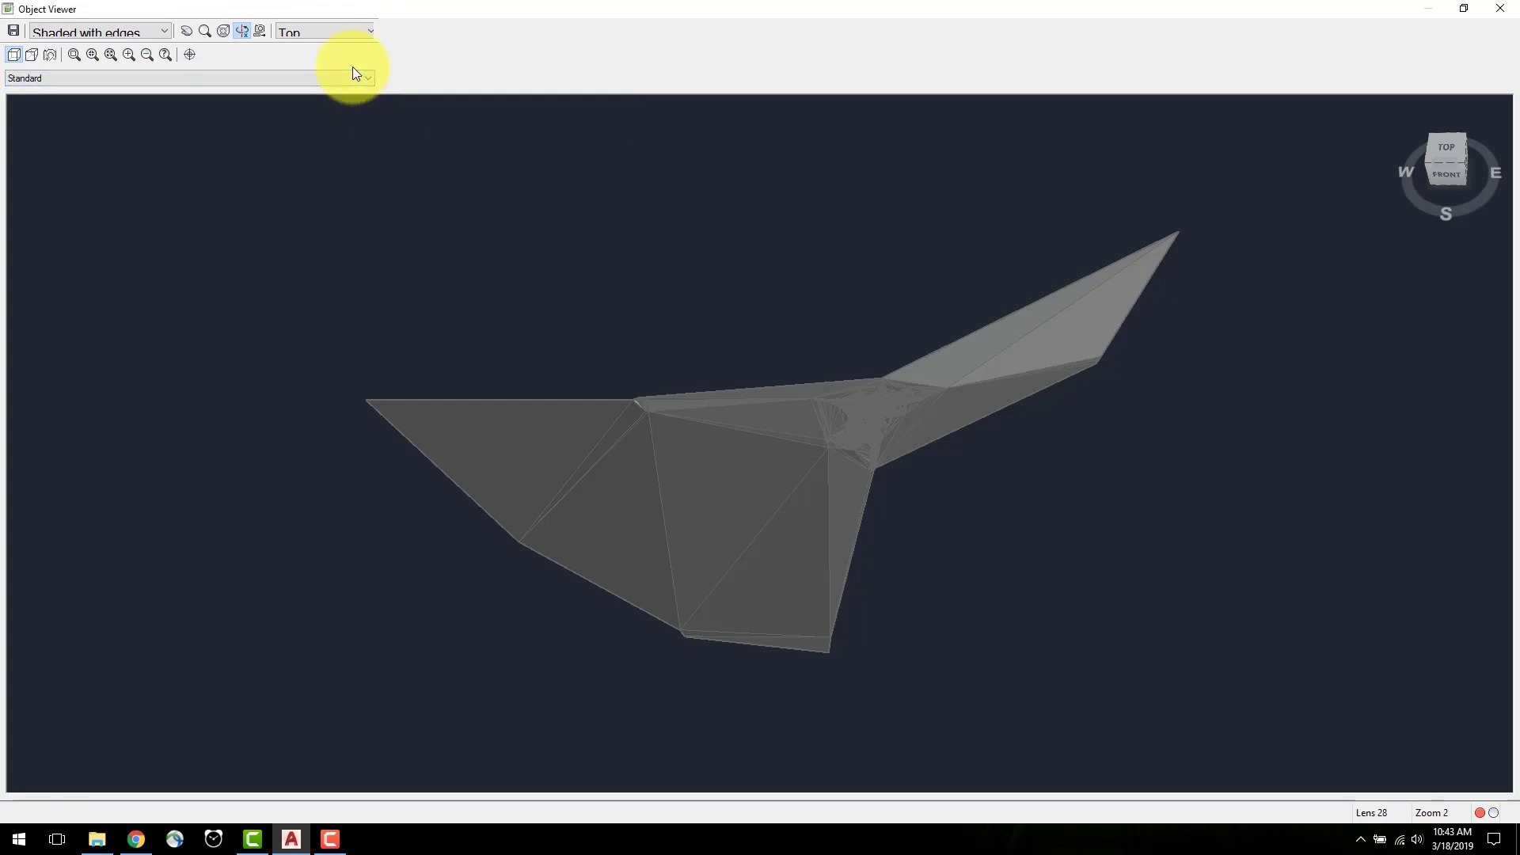
left_click(1500, 8)
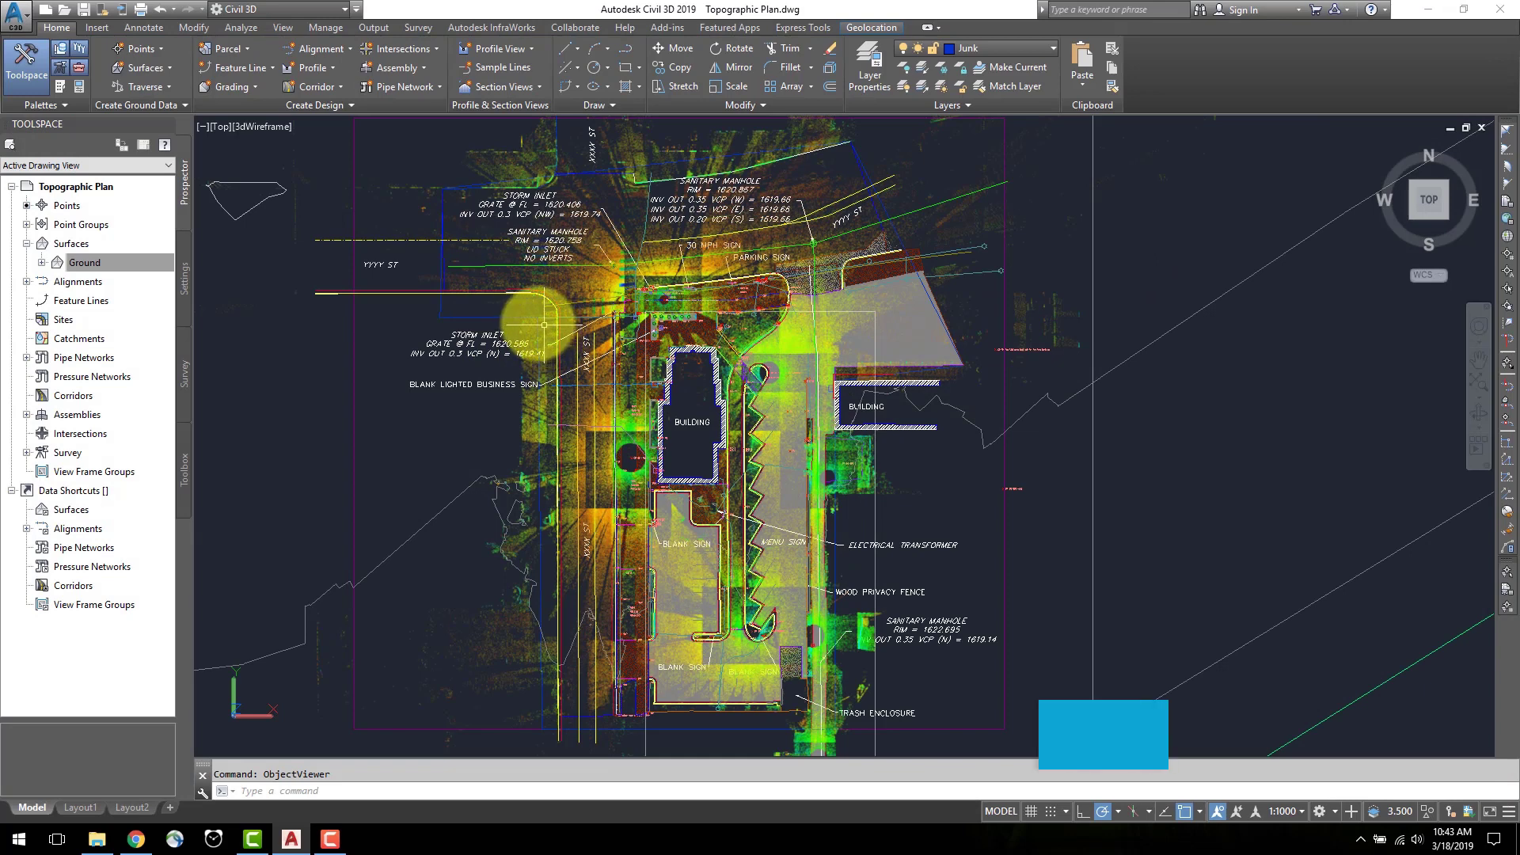
Add an outer boundary named 'Ground Boundary' to the Ground surface from the site polyline
left_click(528, 317)
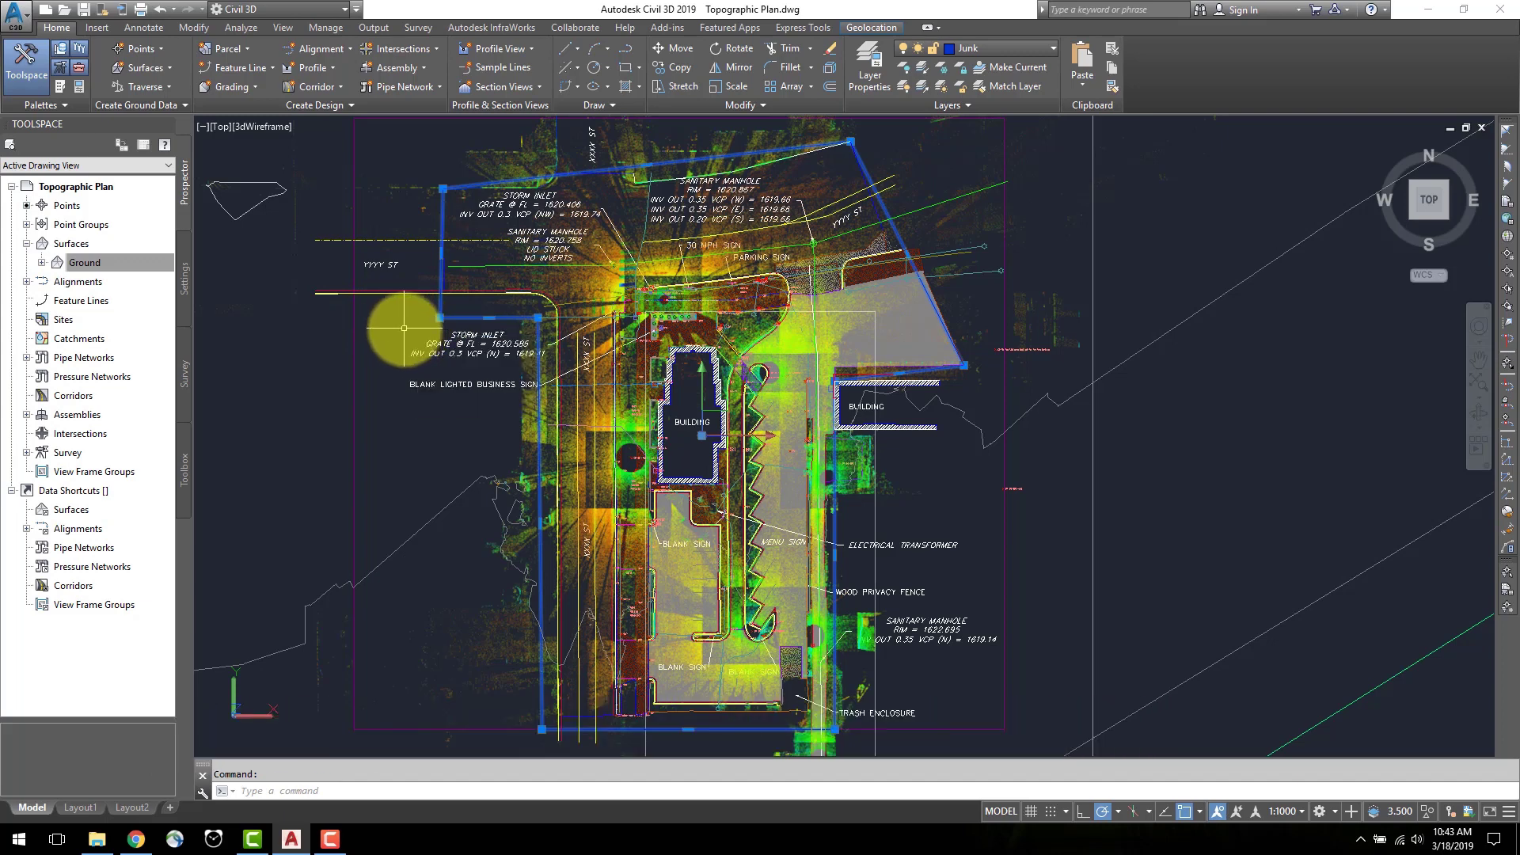
left_click(49, 269)
left_click(40, 263)
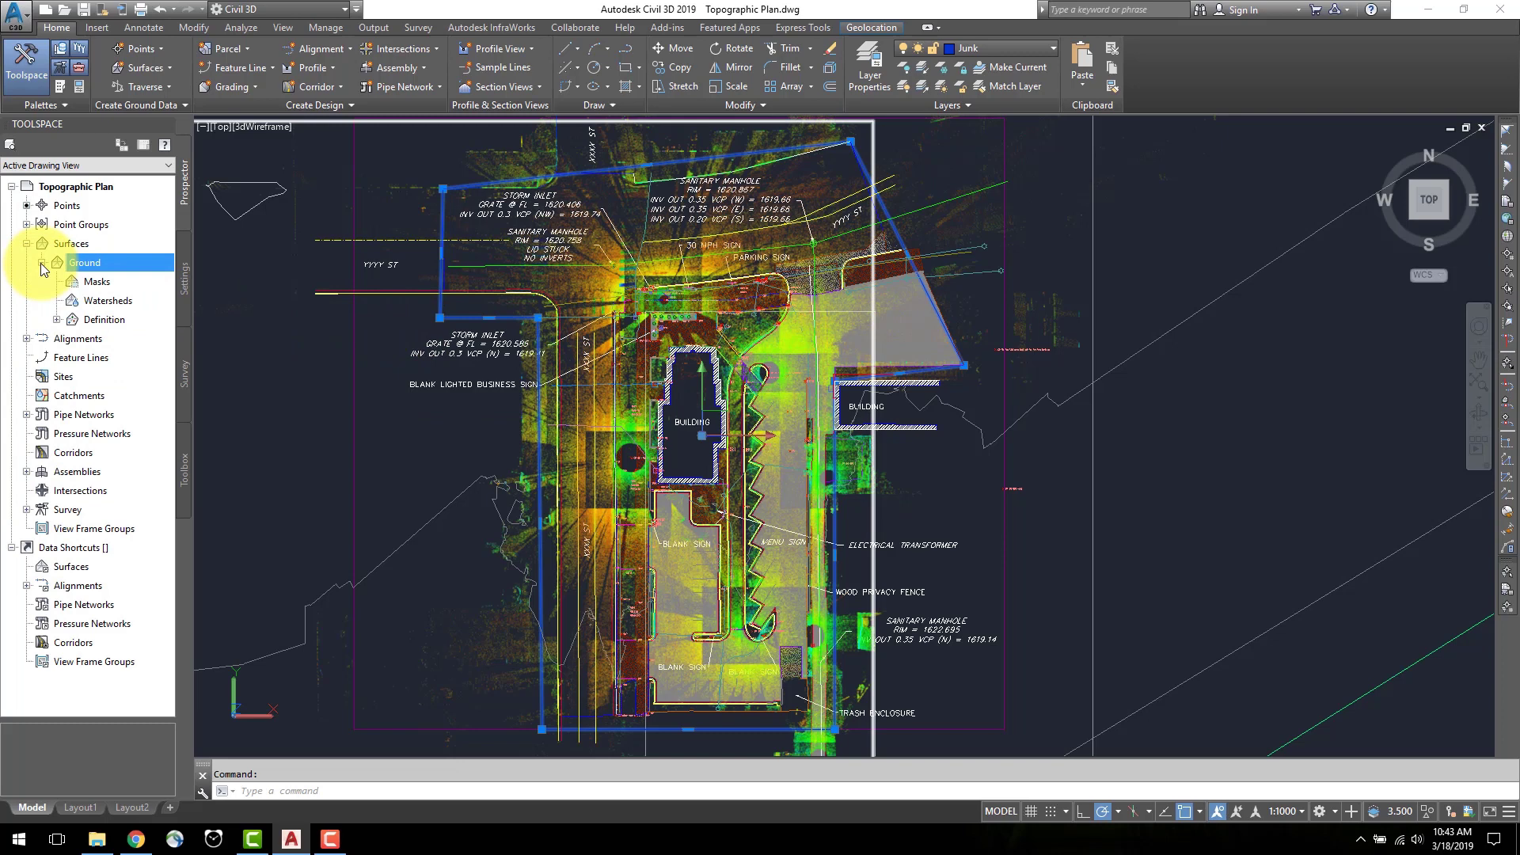
left_click(58, 319)
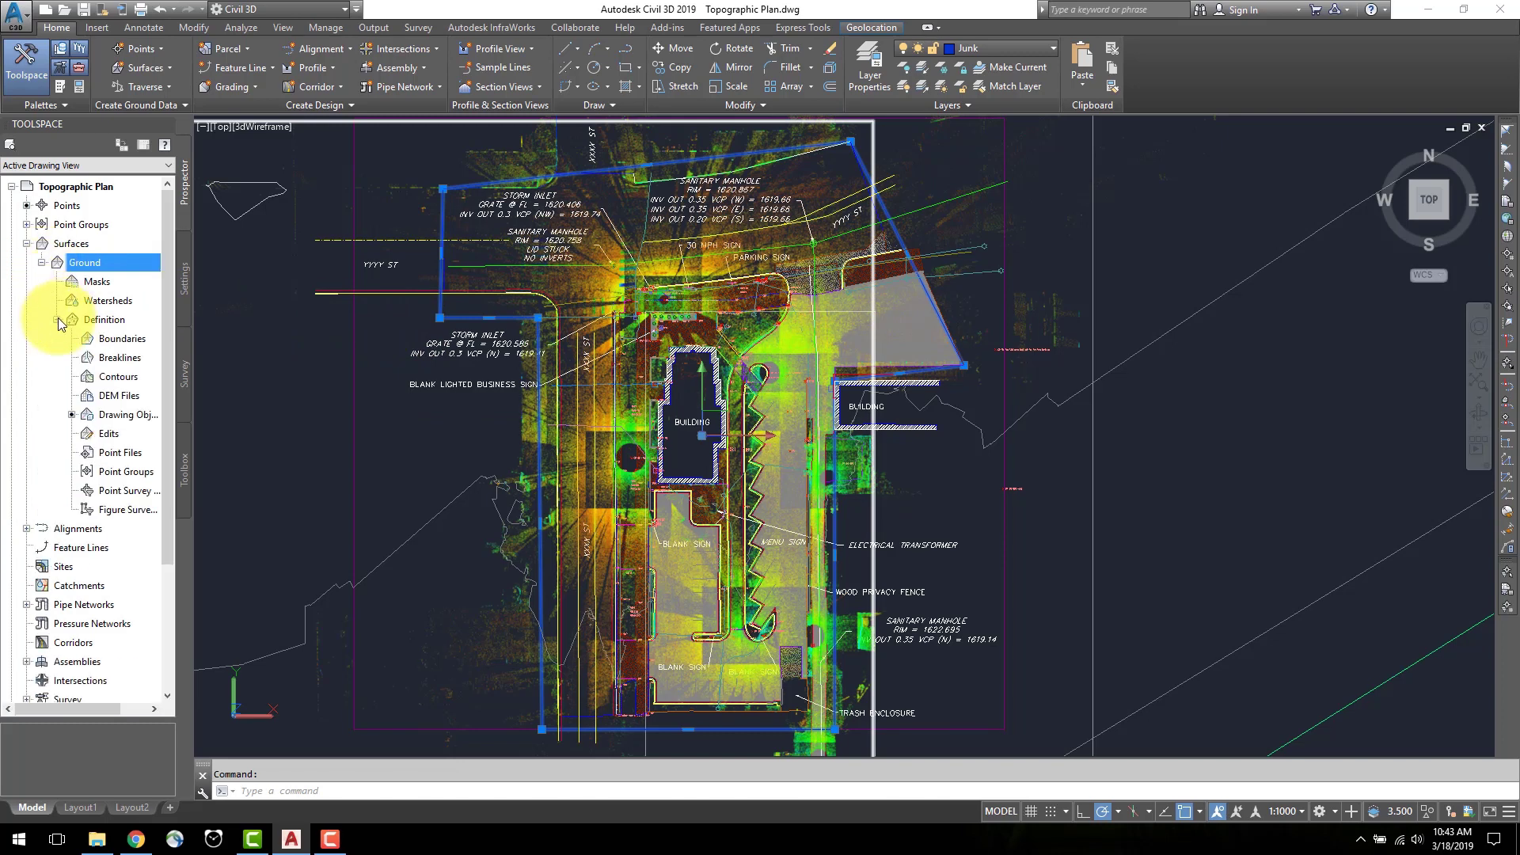
right_click(115, 340)
left_click(147, 350)
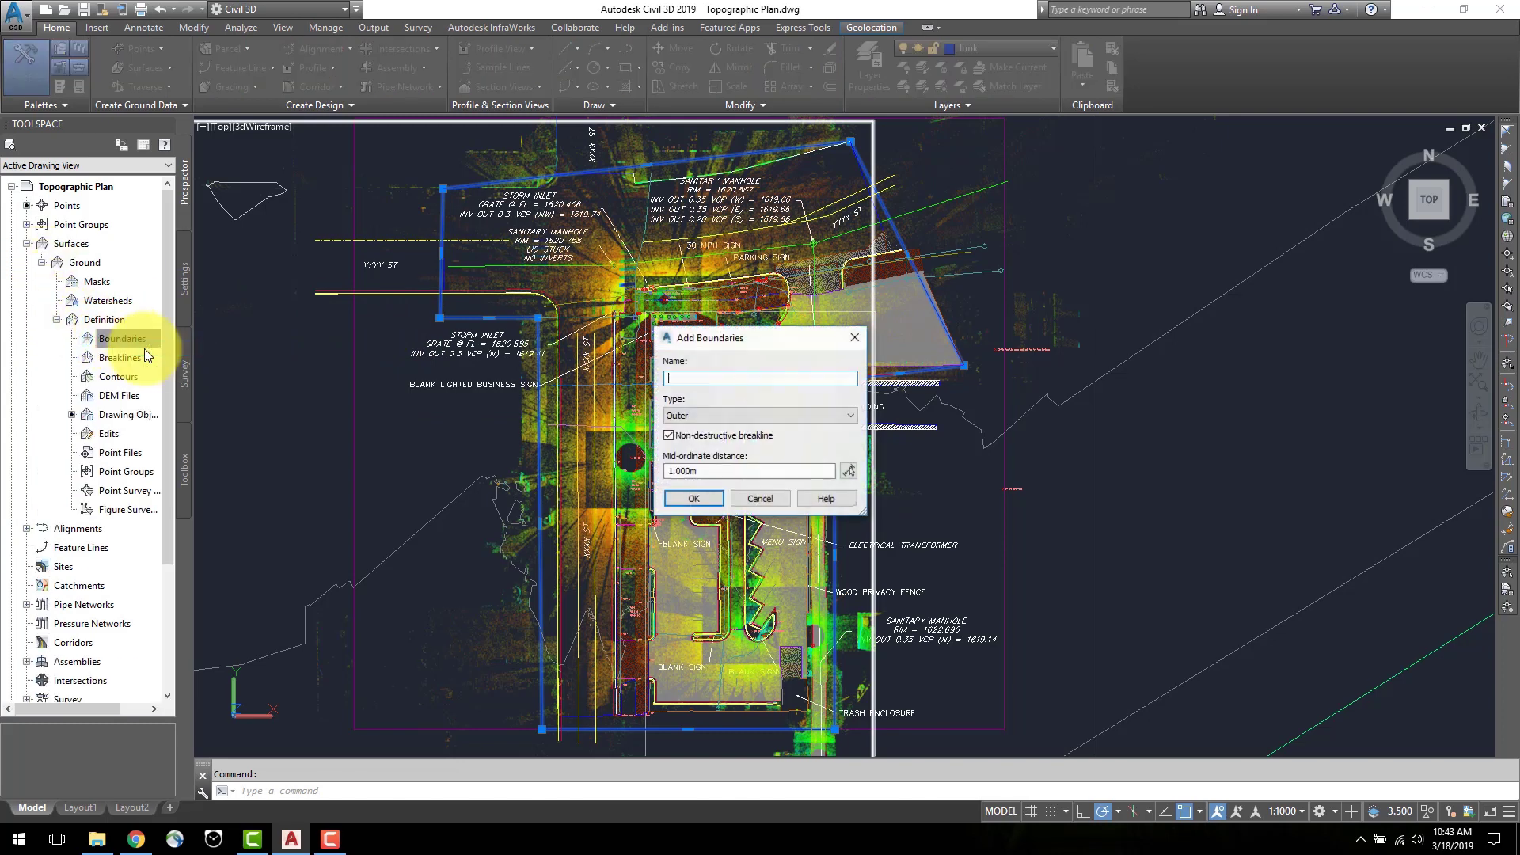
type("G")
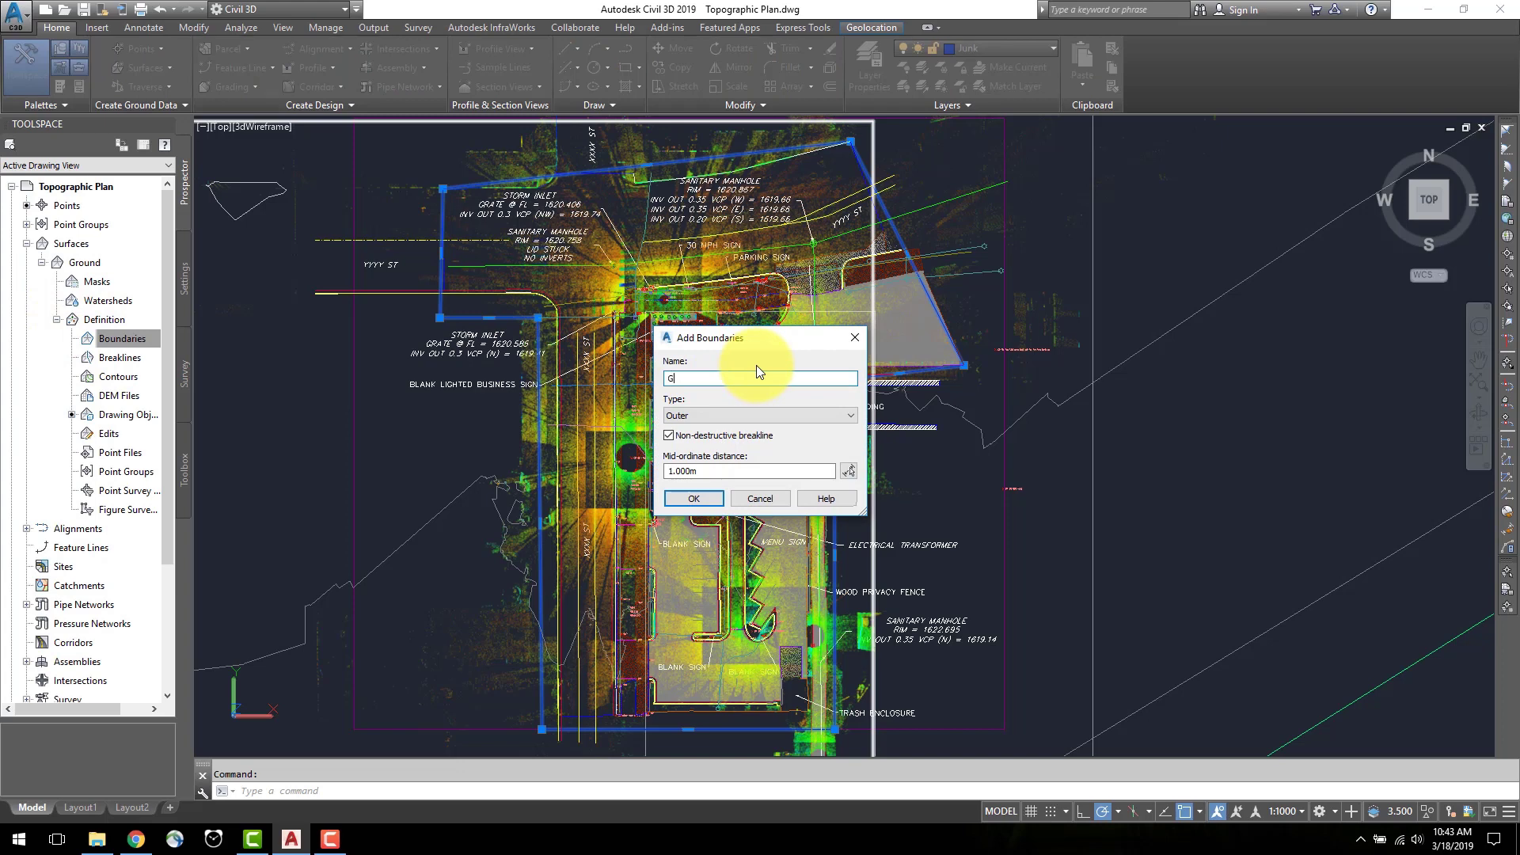
type("round Boundary")
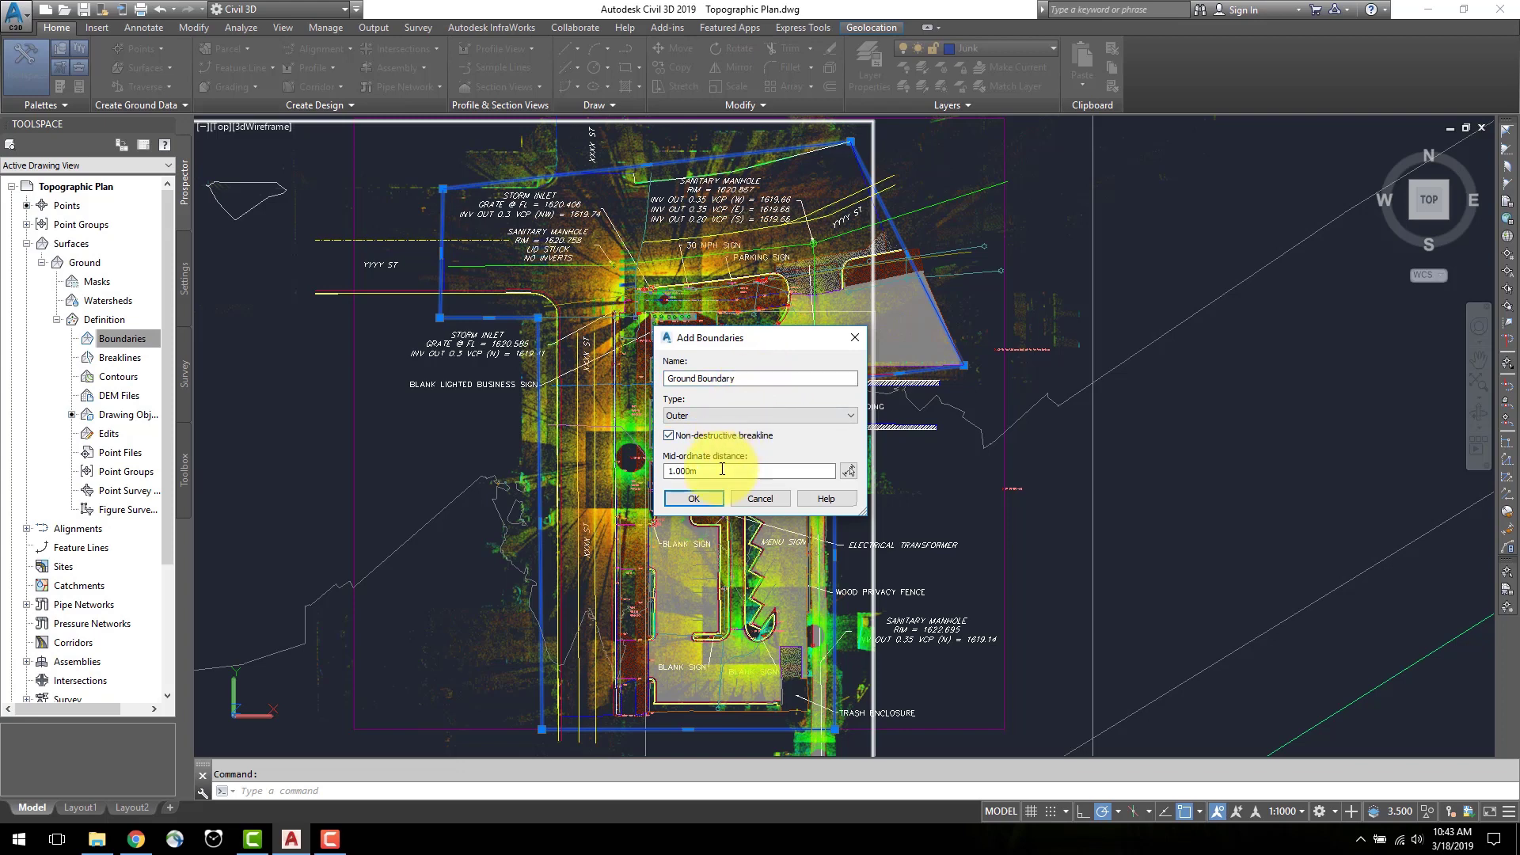
left_click(693, 498)
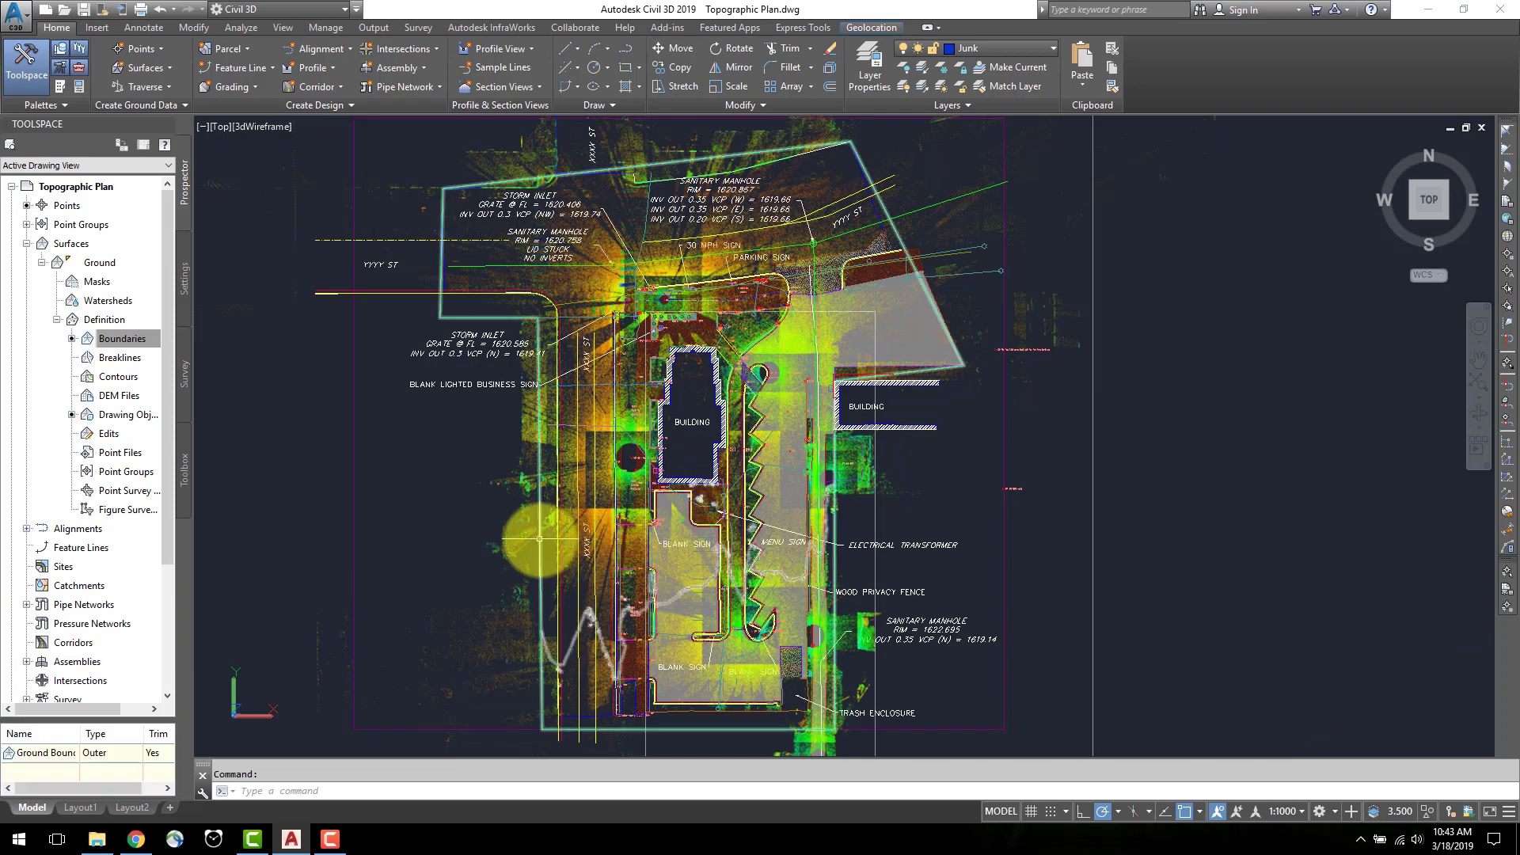
Set the Ground surface style's contour intervals to 0.25 m minor and 0.5 m major
right_click(87, 264)
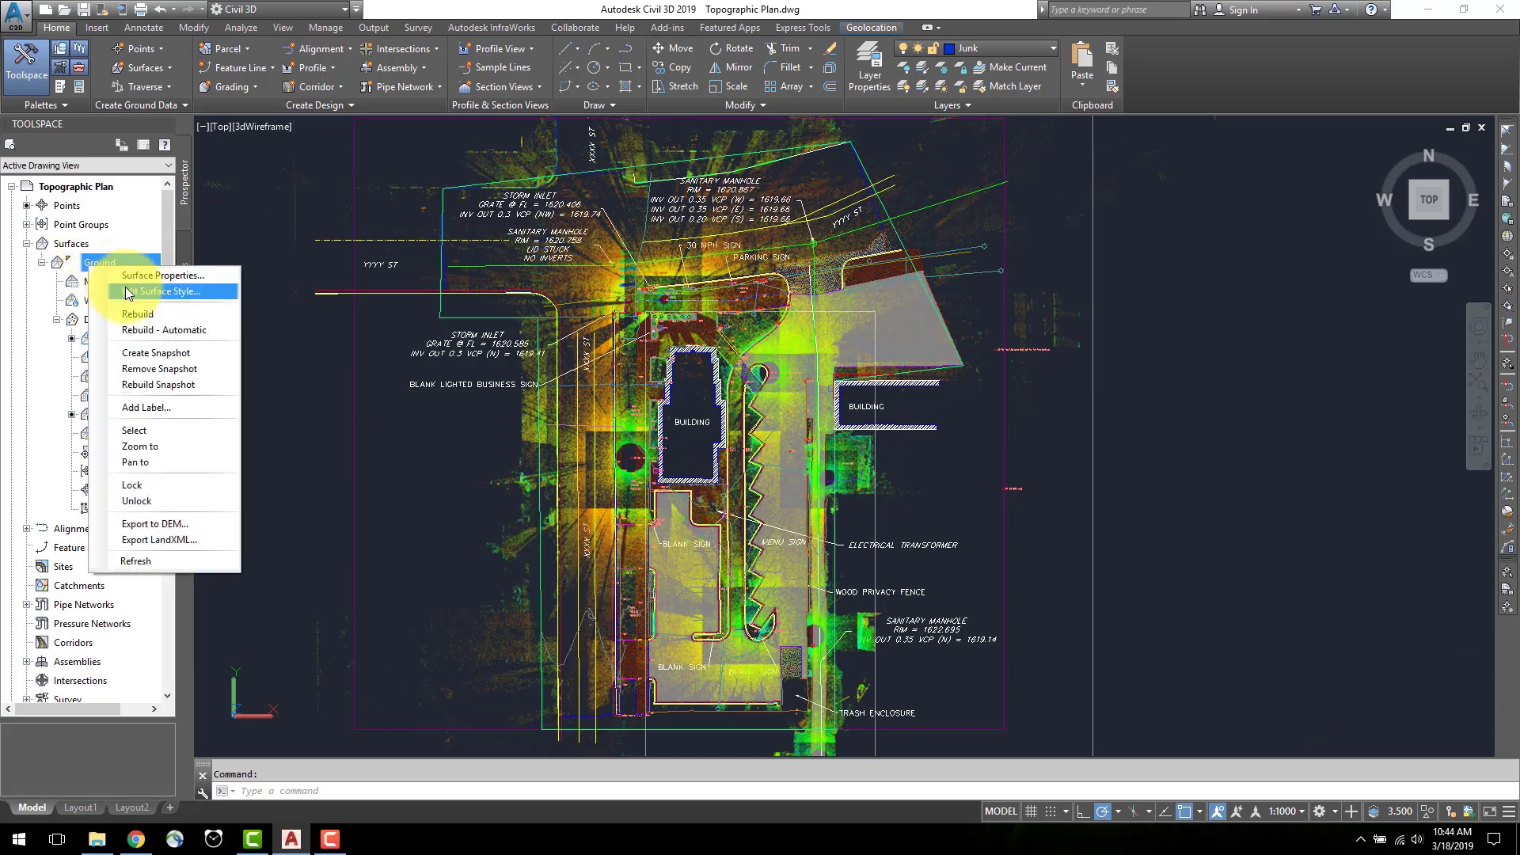
left_click(127, 293)
left_click_drag(889, 197, 594, 245)
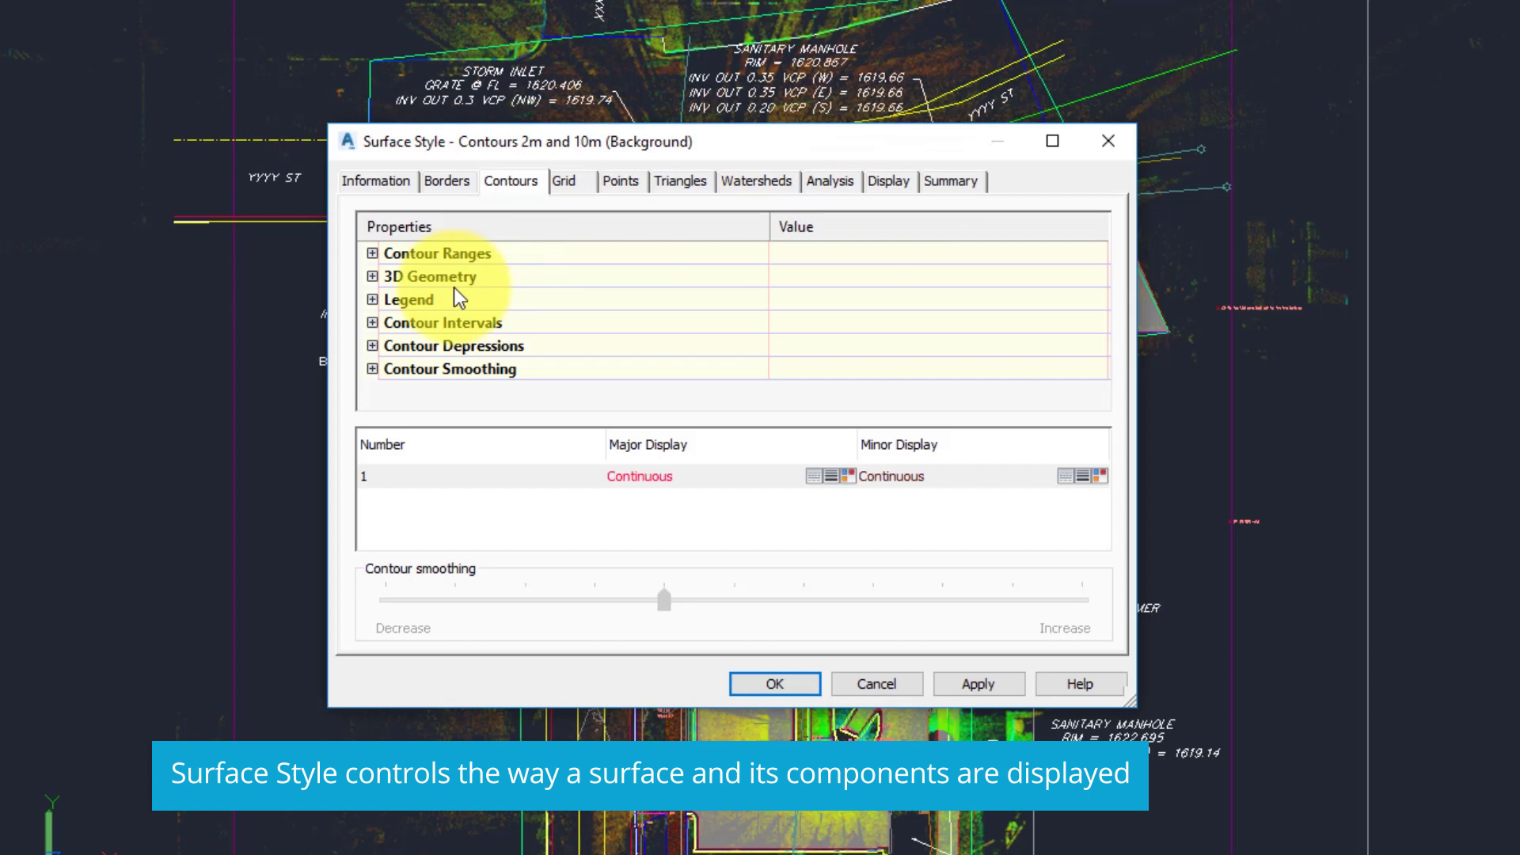
left_click(372, 322)
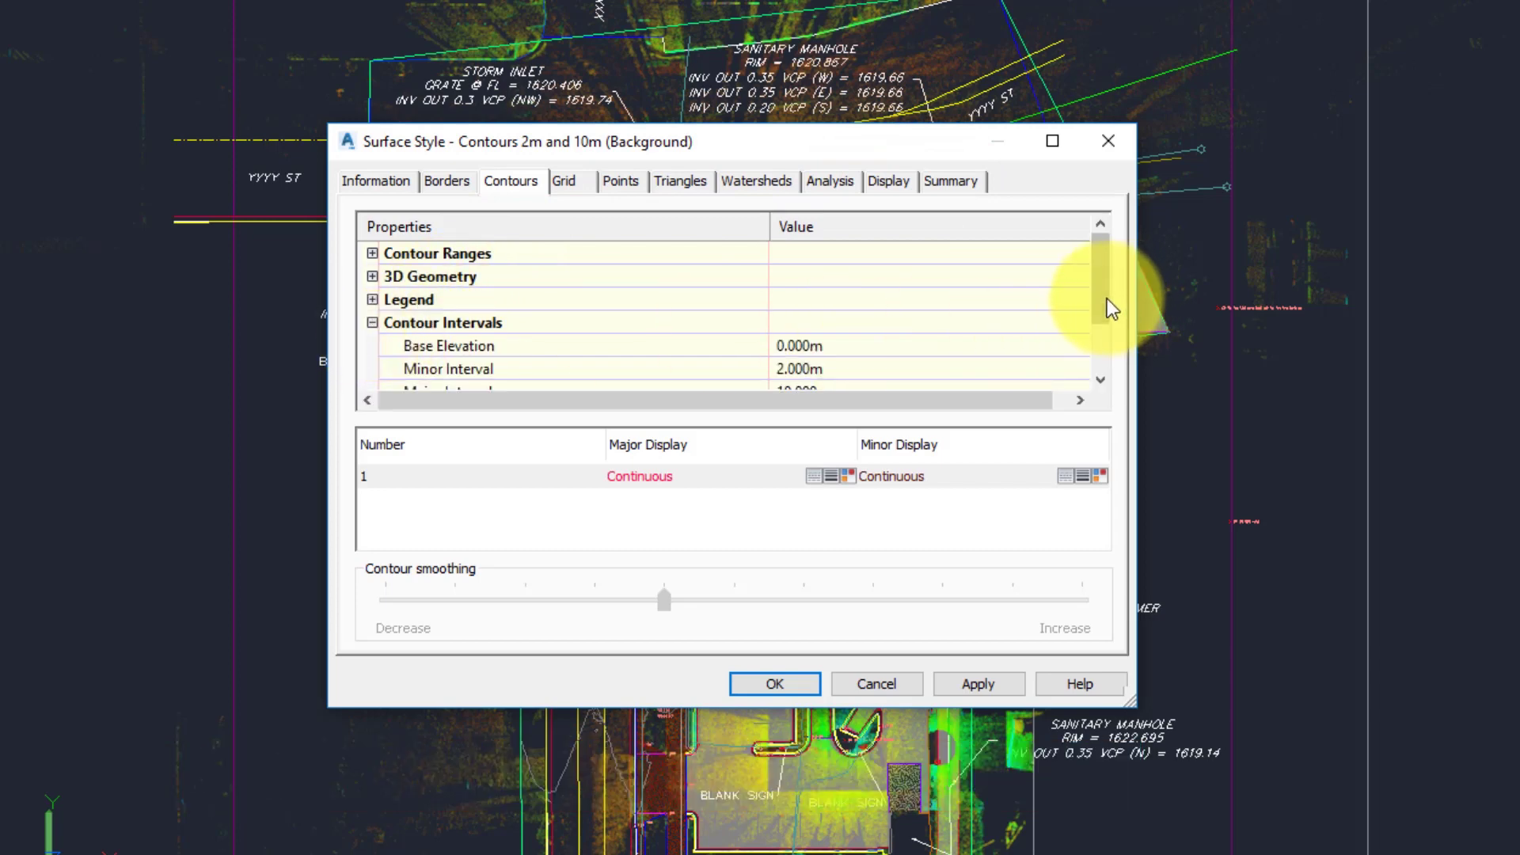
scroll(1106, 298, "down", 1)
left_click(944, 344)
type("0.")
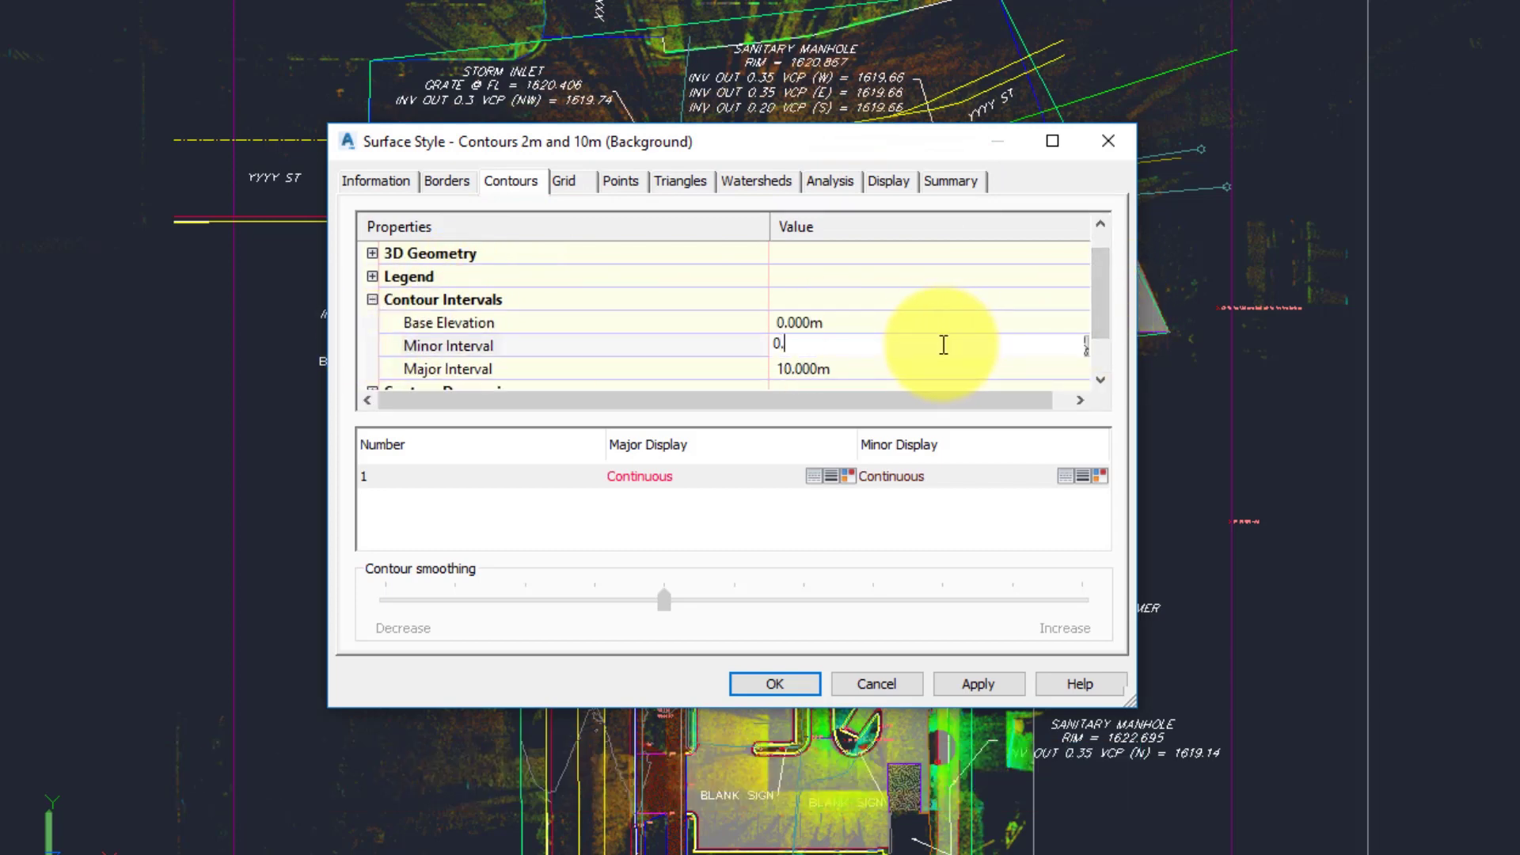
type("25")
key("Return")
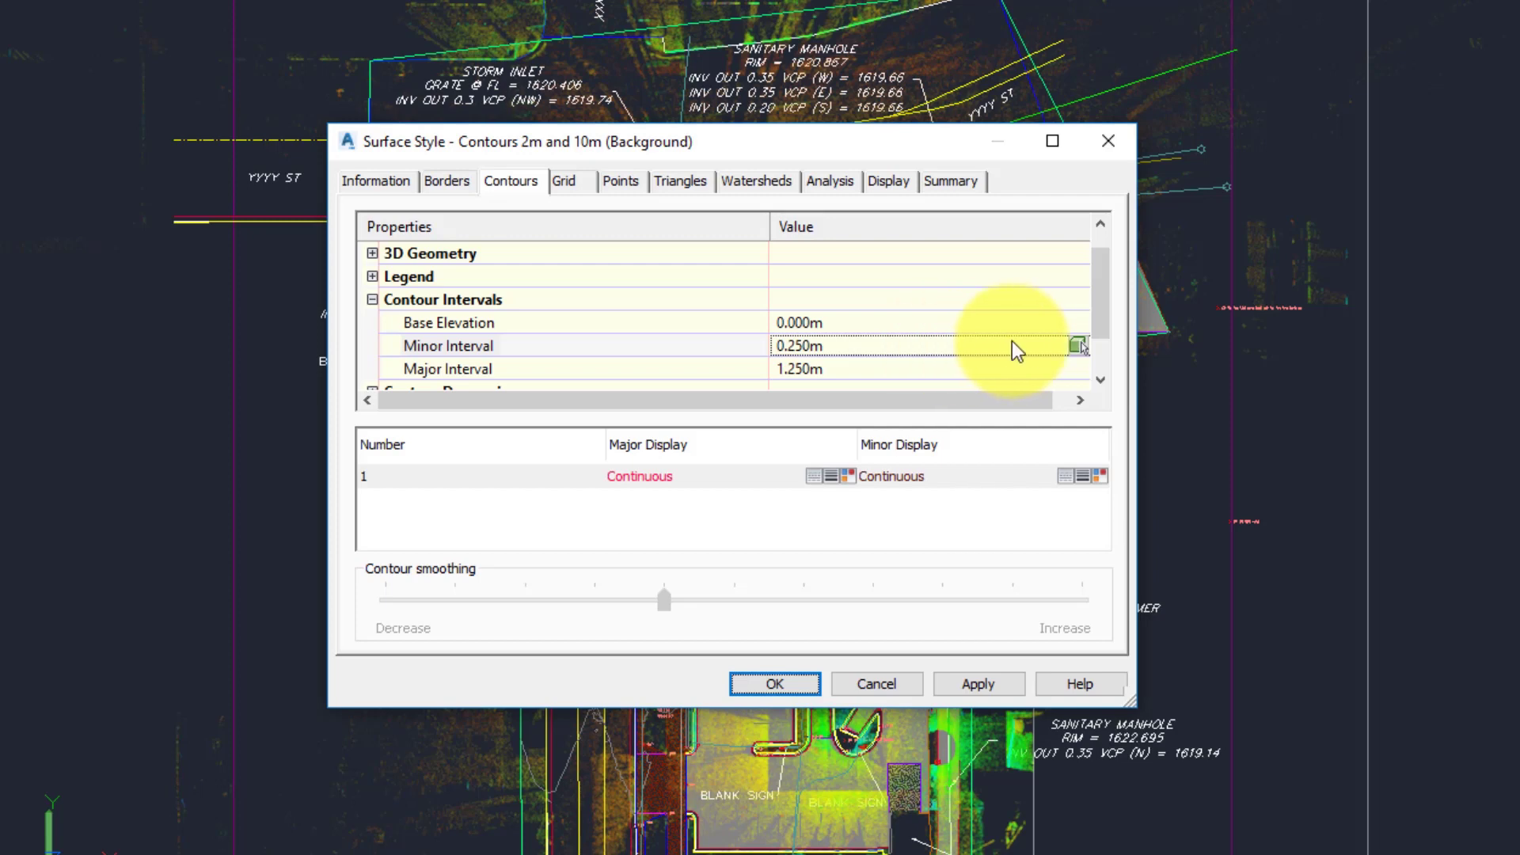
left_click(987, 367)
type("0.5")
key("Return")
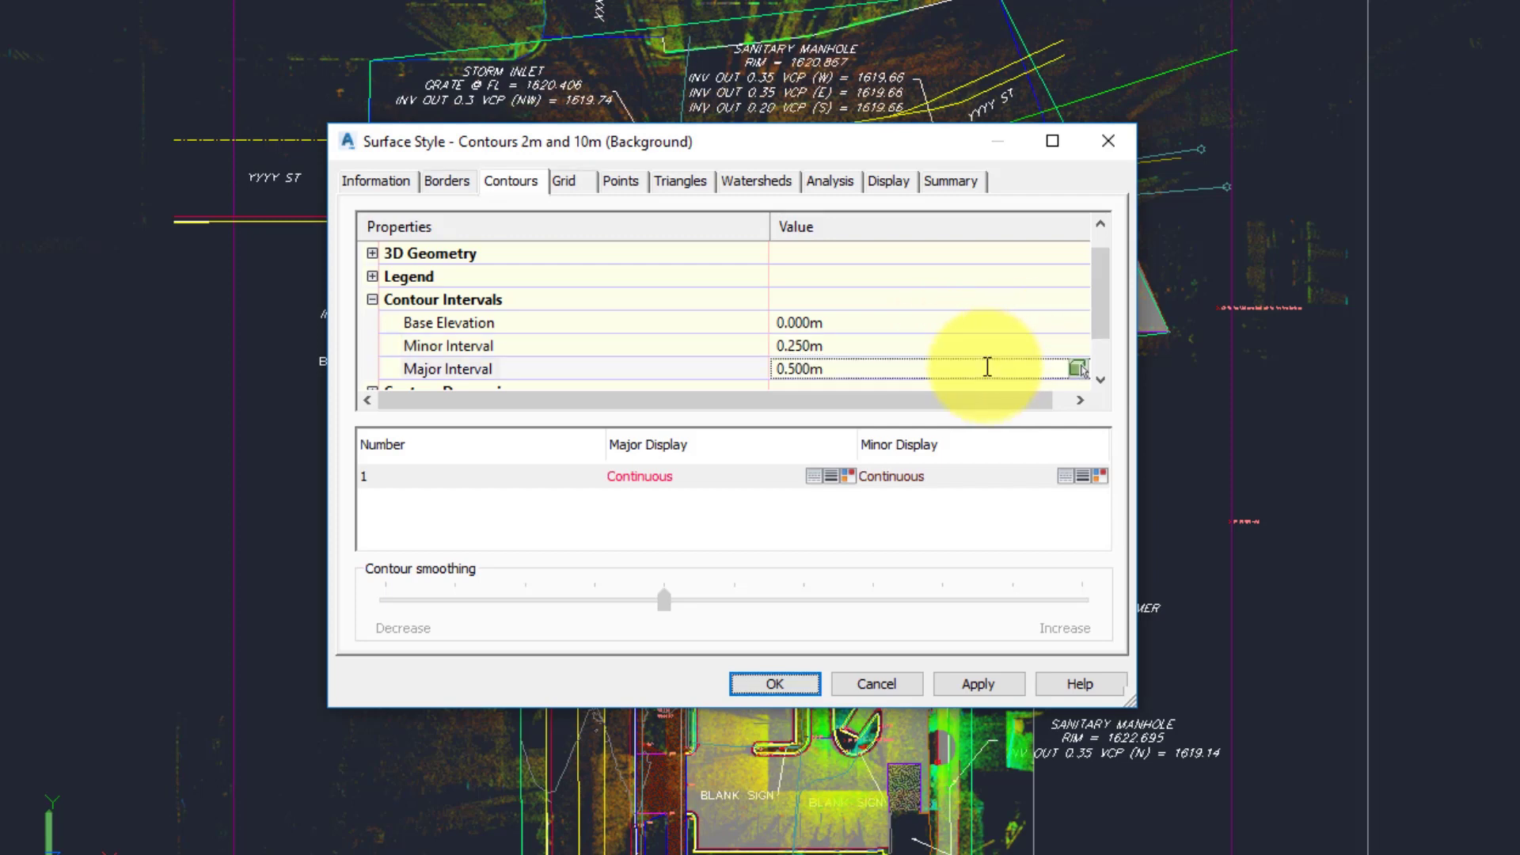
left_click(974, 686)
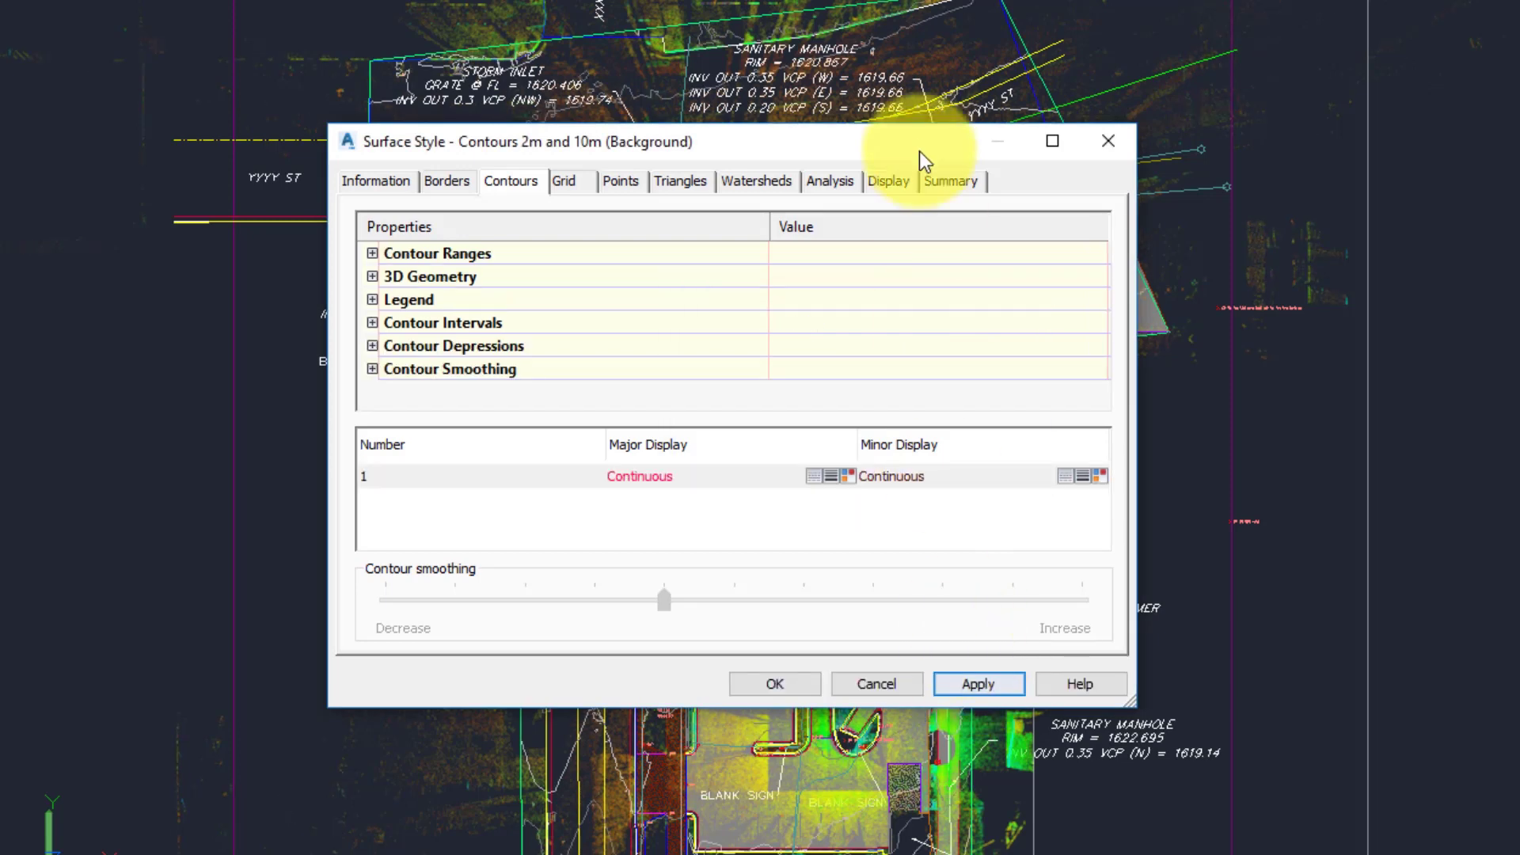
Turn off Minor Contour display in the style and close the dialog
left_click(879, 182)
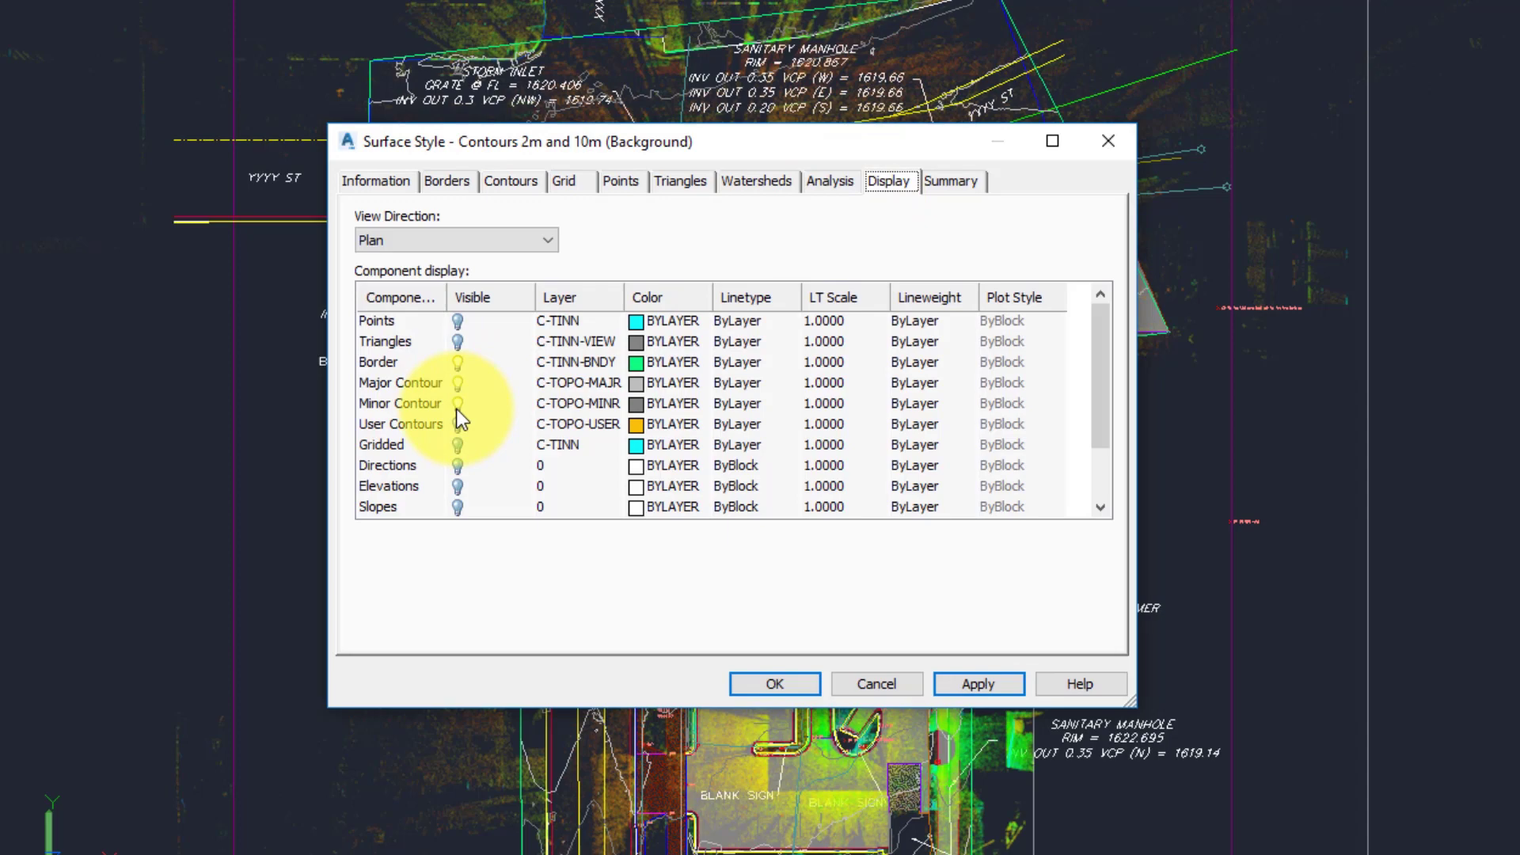
left_click(458, 404)
left_click(953, 686)
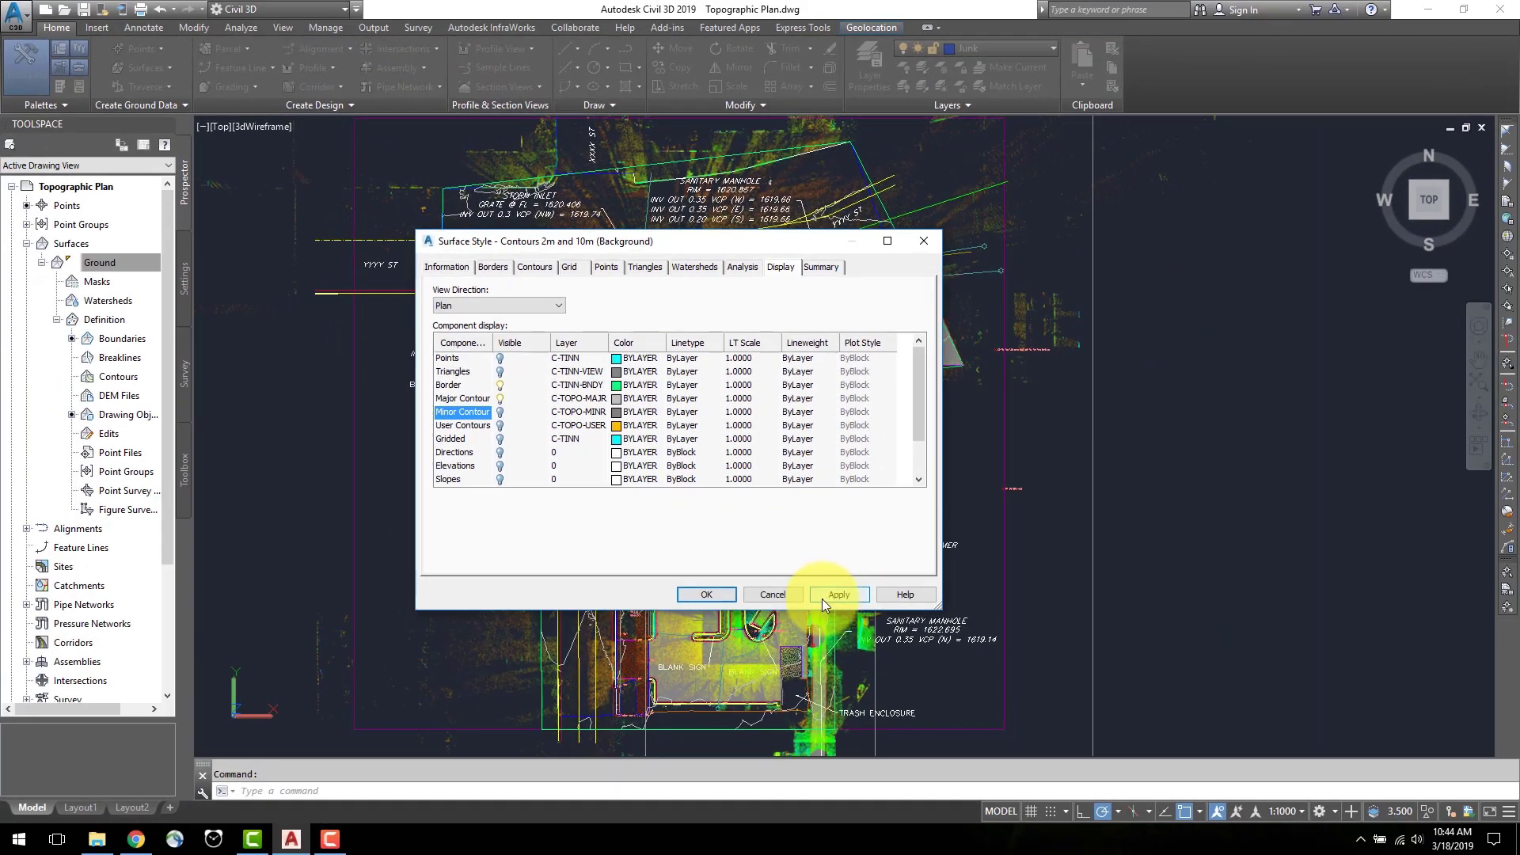
left_click(715, 599)
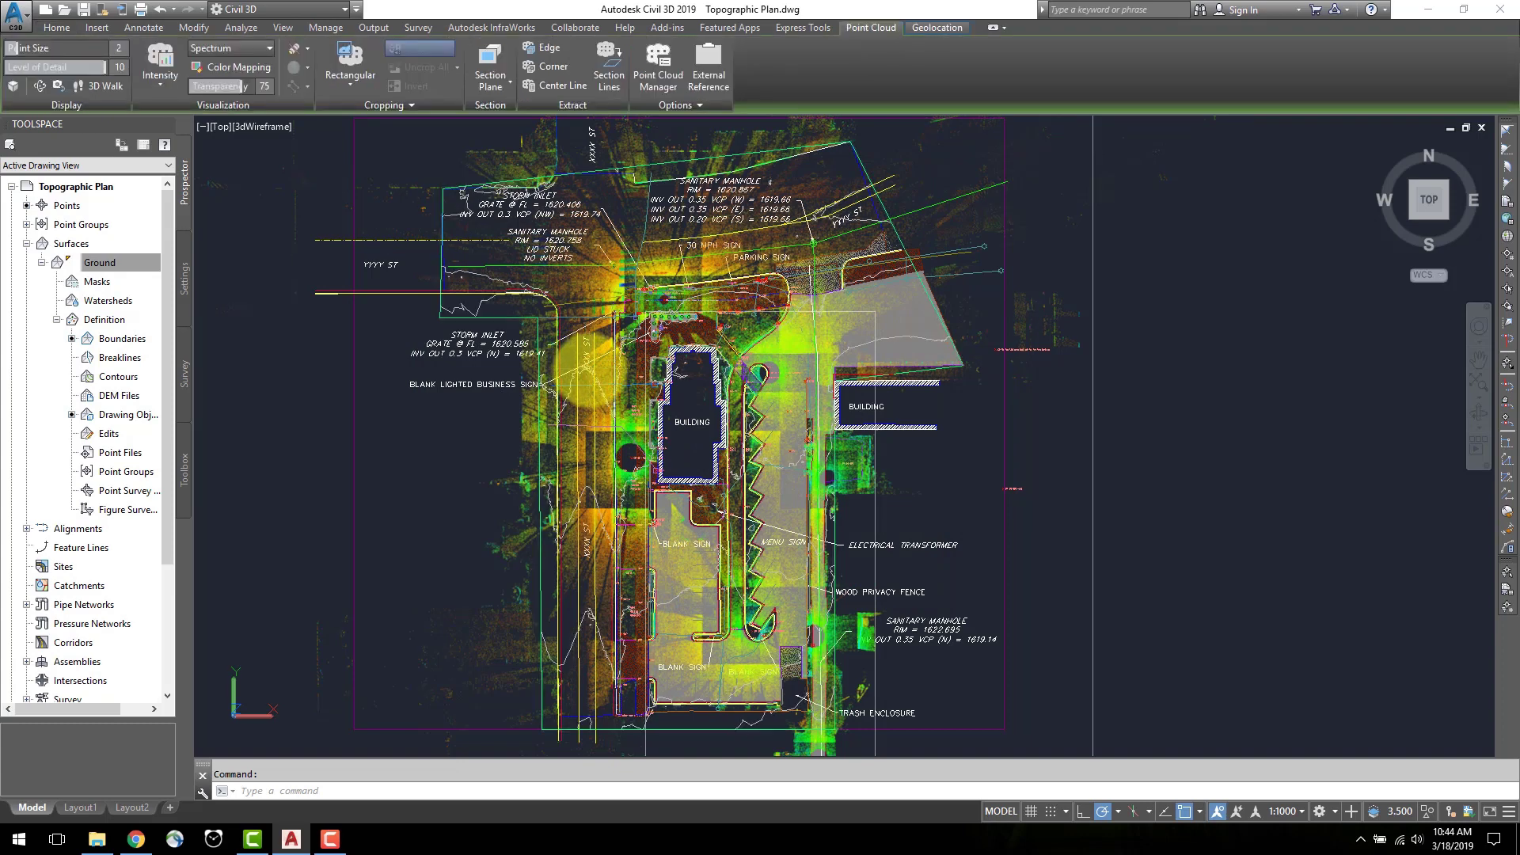
Freeze the point cloud's layer with LAYFRZ, then select the Ground surface
key("Escape")
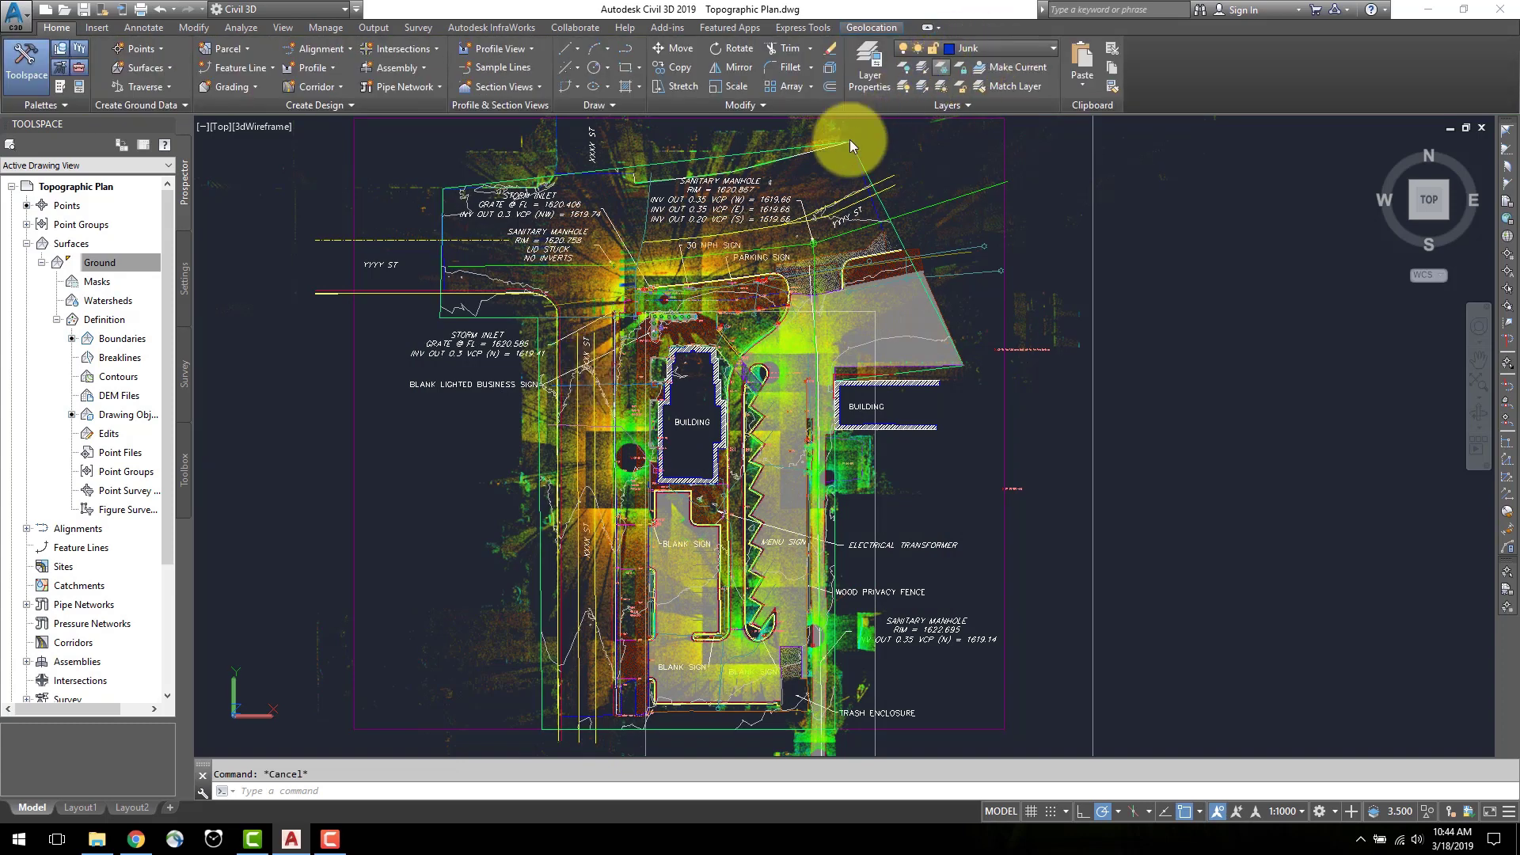
left_click(809, 143)
key("Escape")
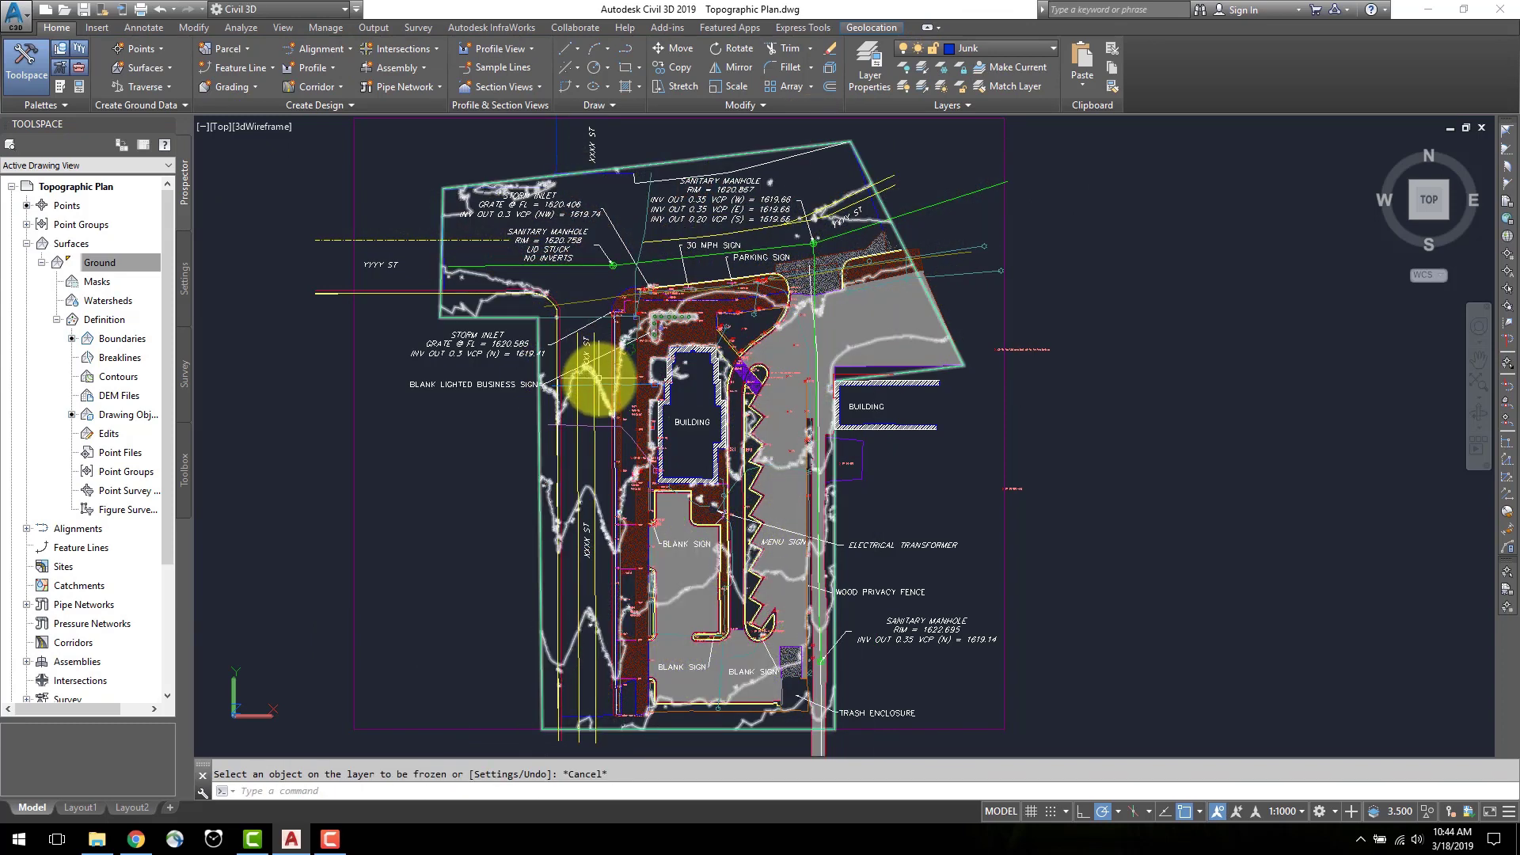
left_click(599, 378)
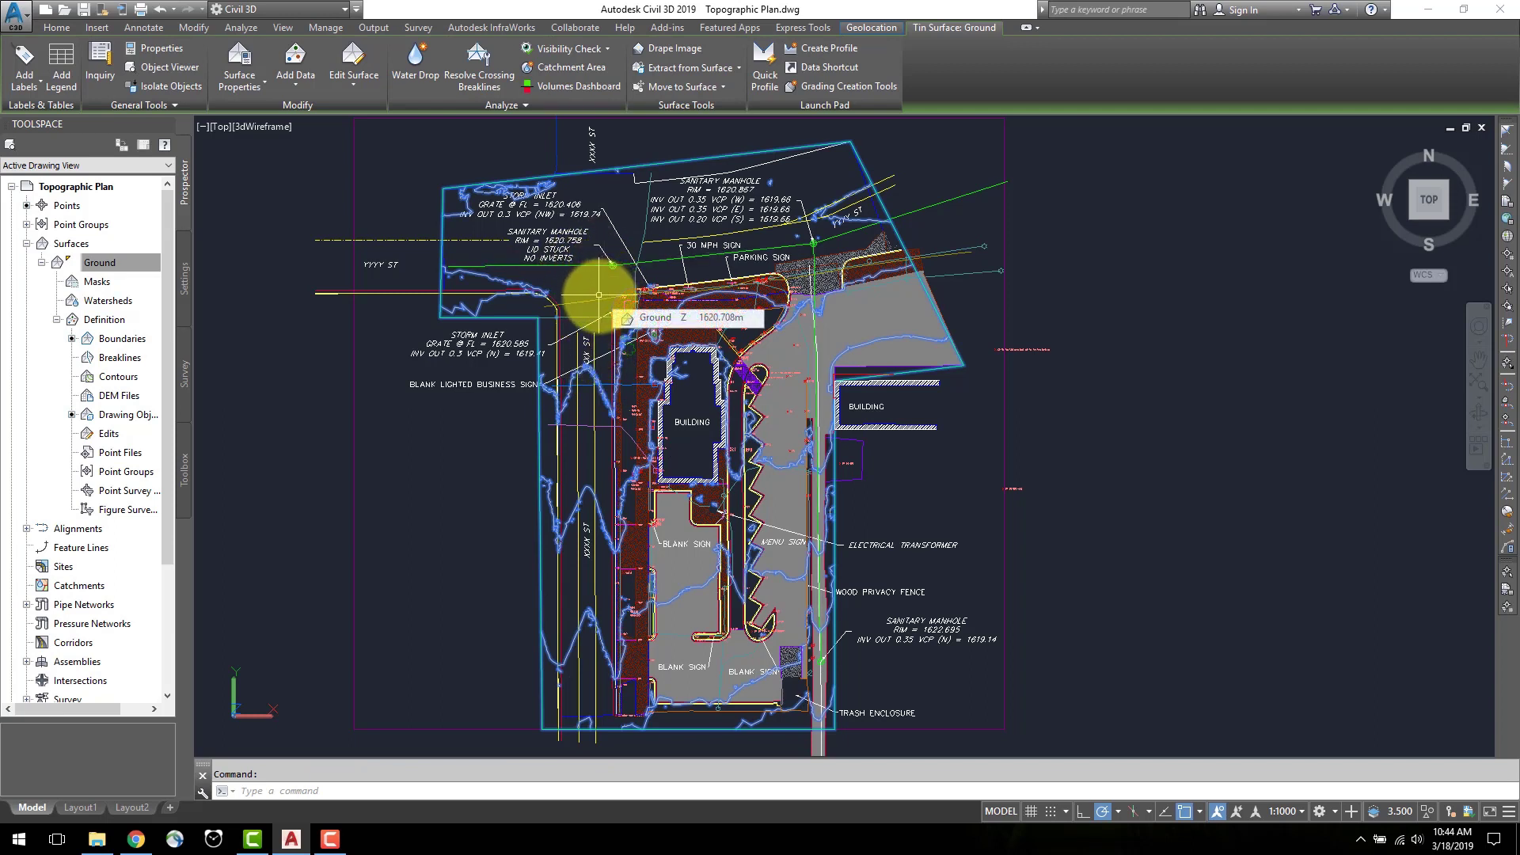
Simplify the Ground surface by Point Removal within its existing border, removing 50% of points
left_click(354, 83)
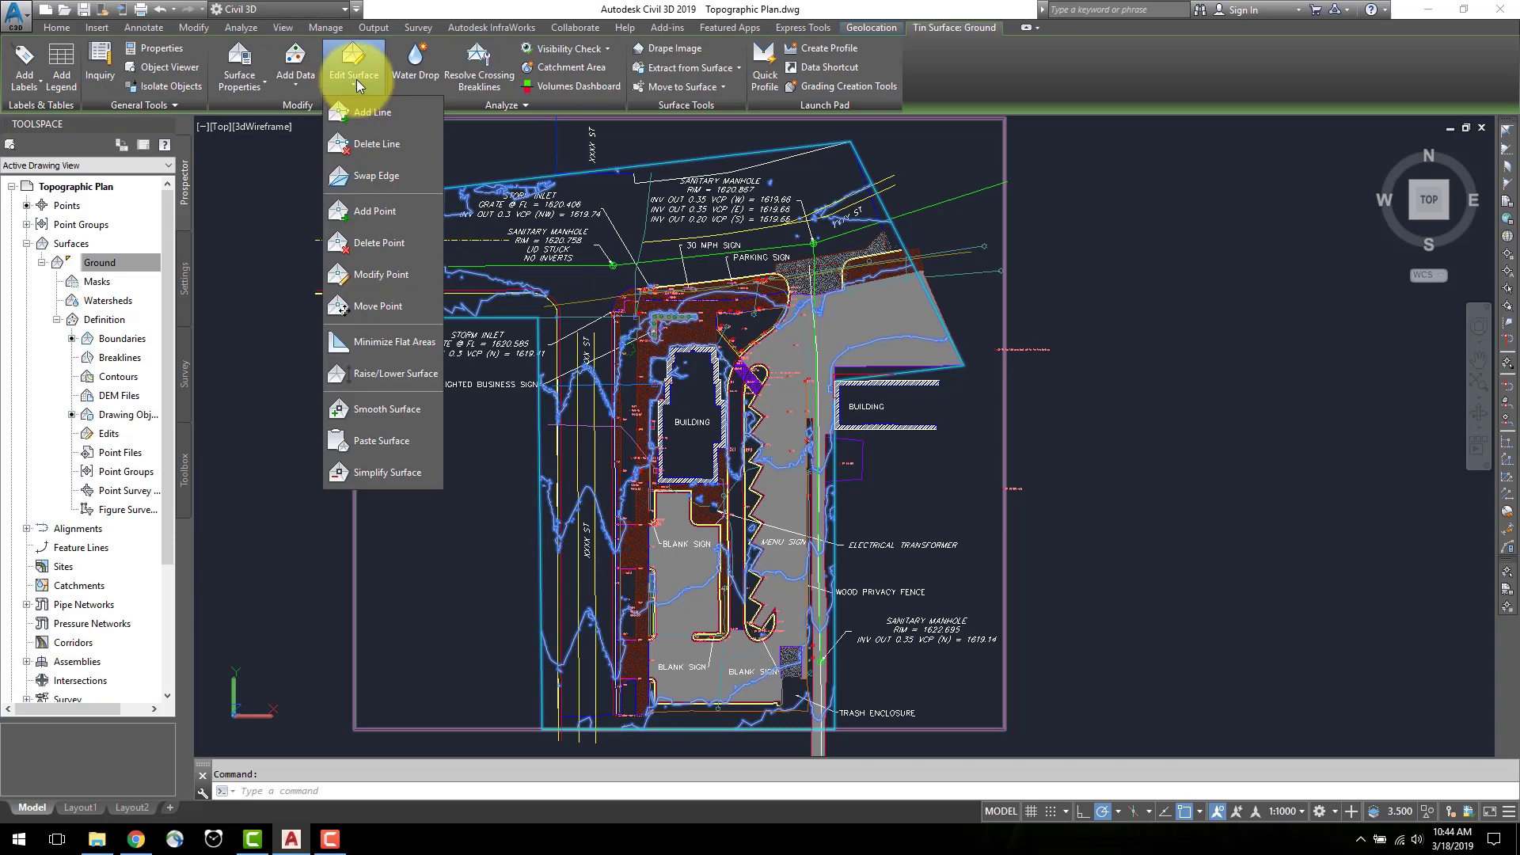
left_click(393, 477)
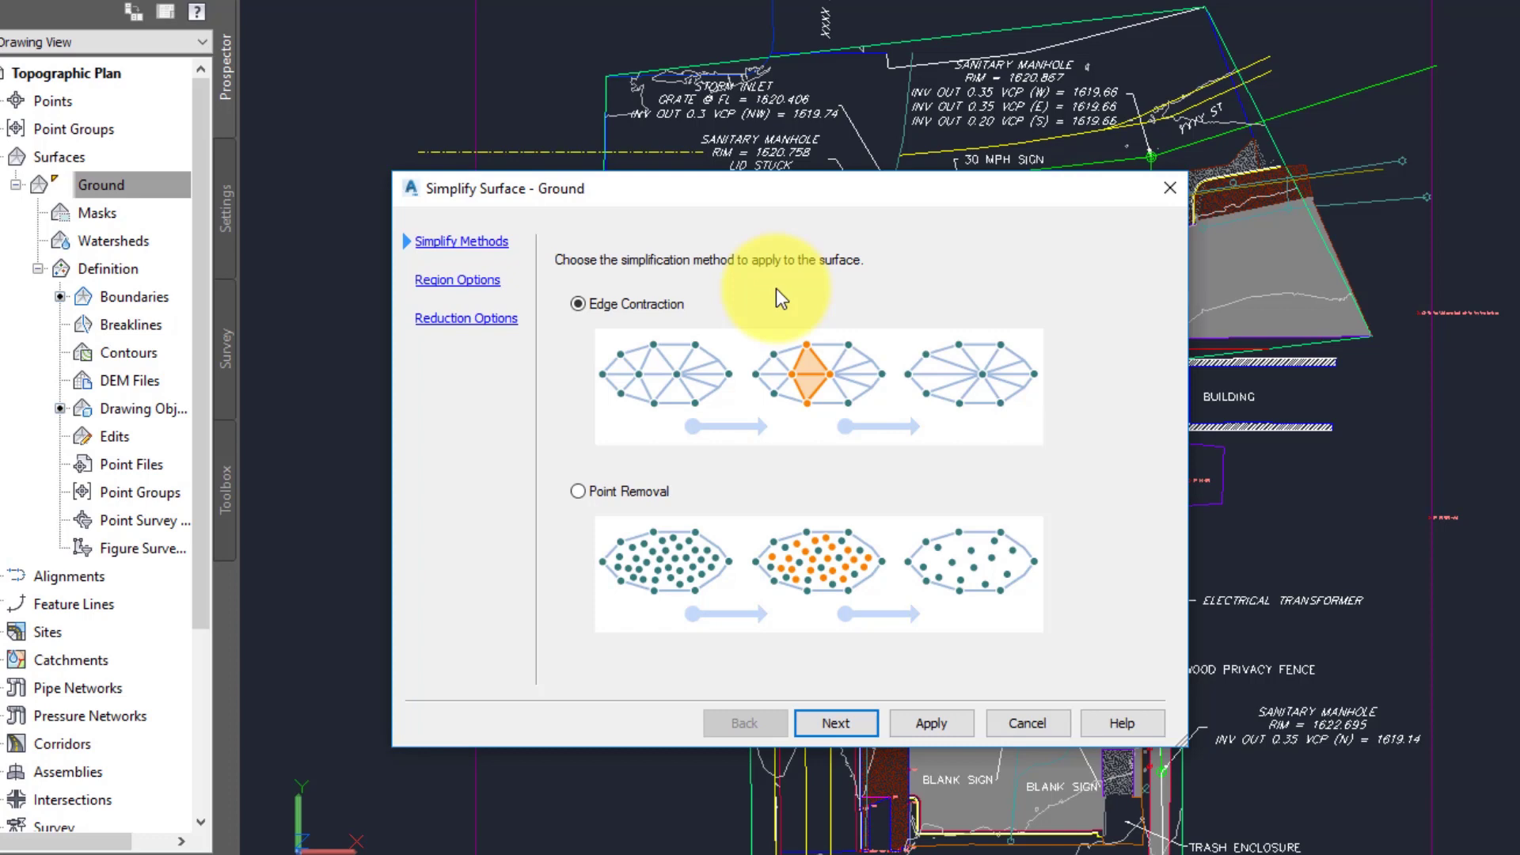
left_click(626, 493)
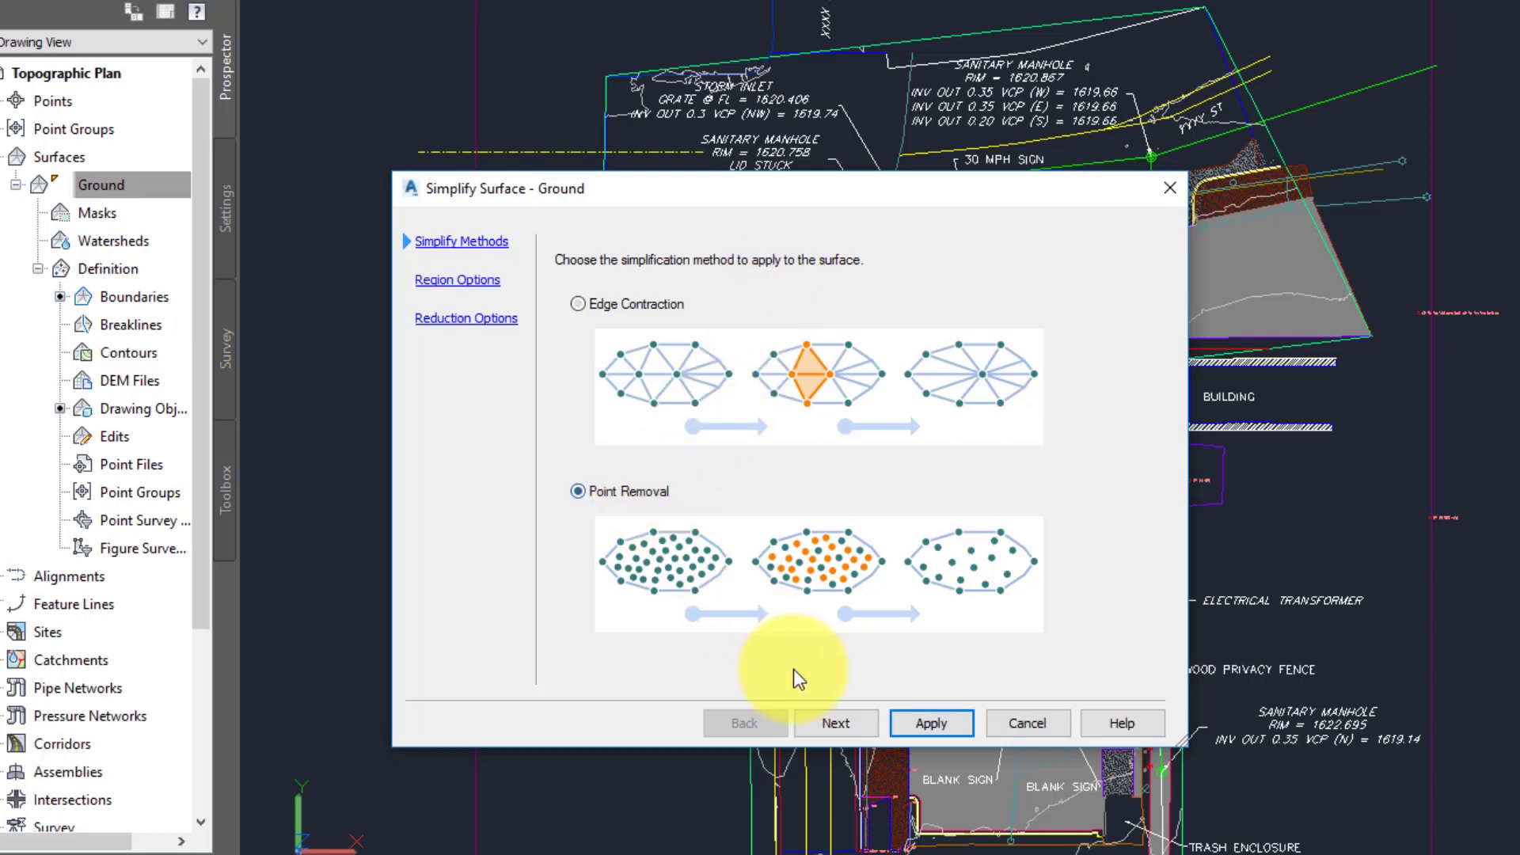
left_click(843, 725)
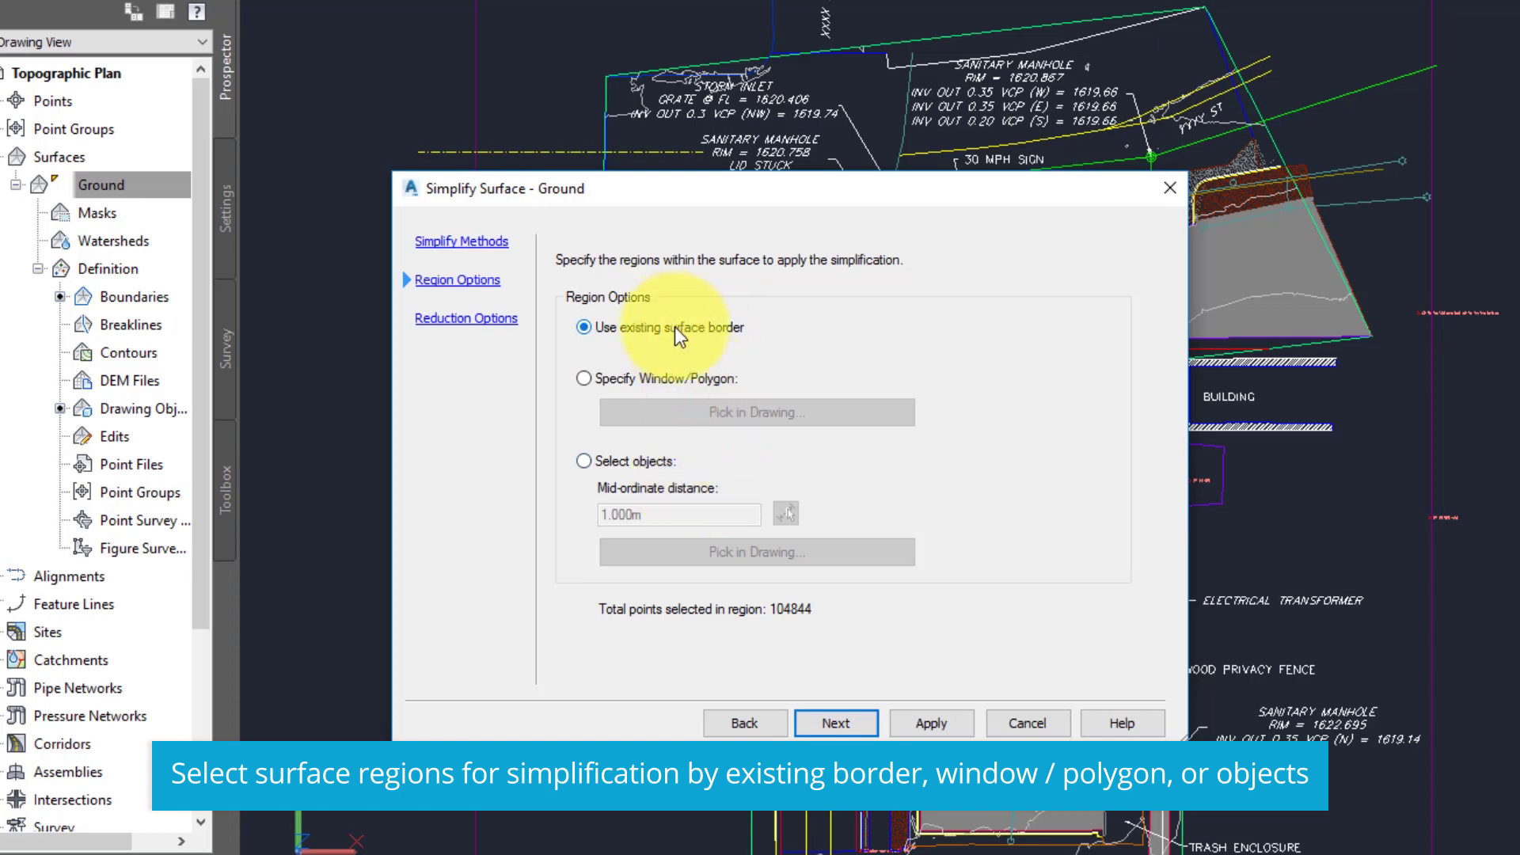
left_click(845, 723)
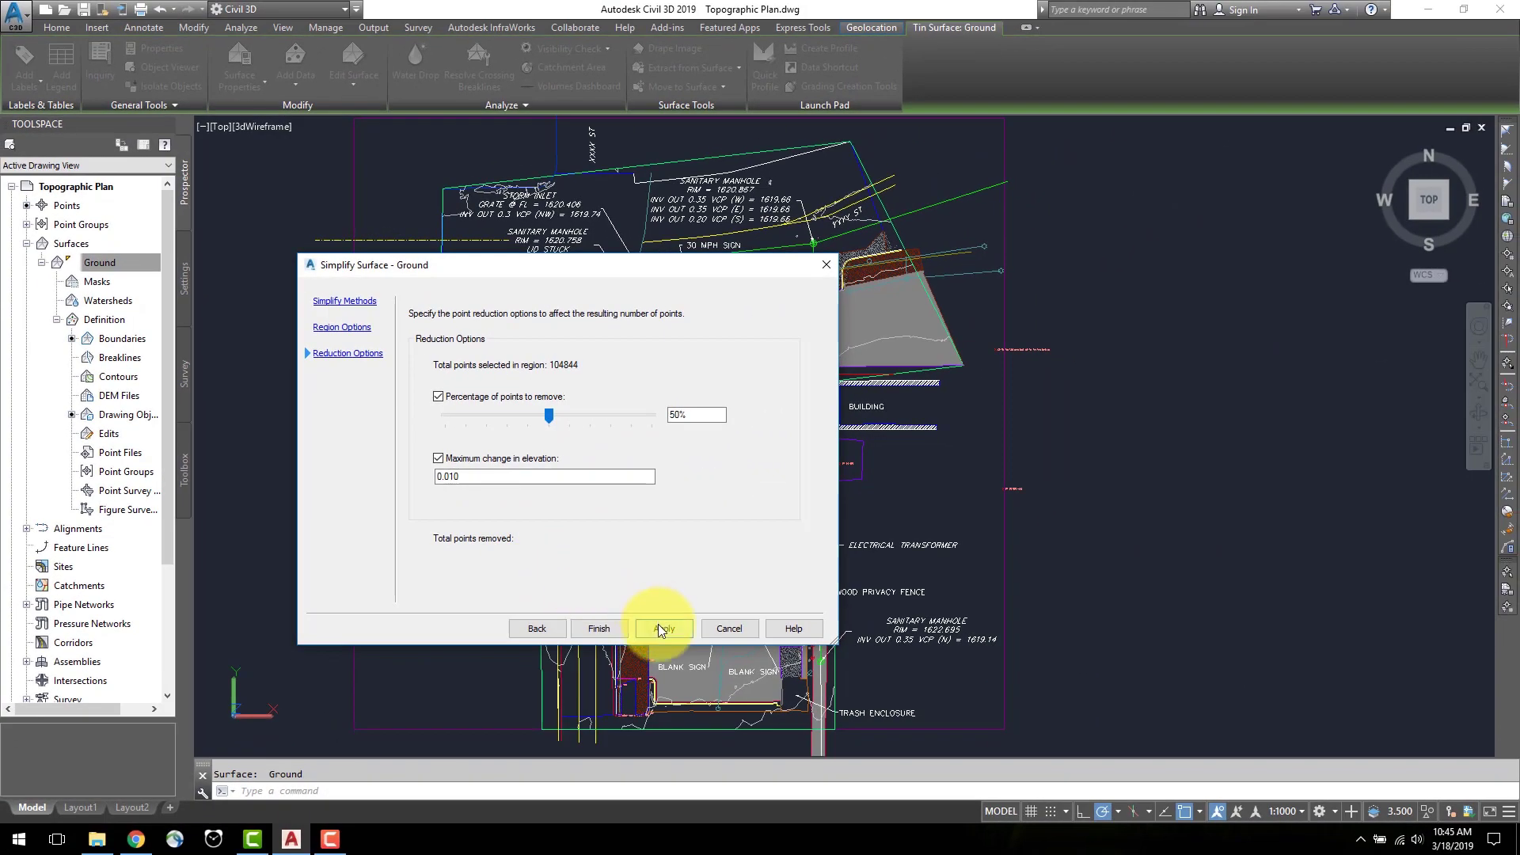
left_click(661, 629)
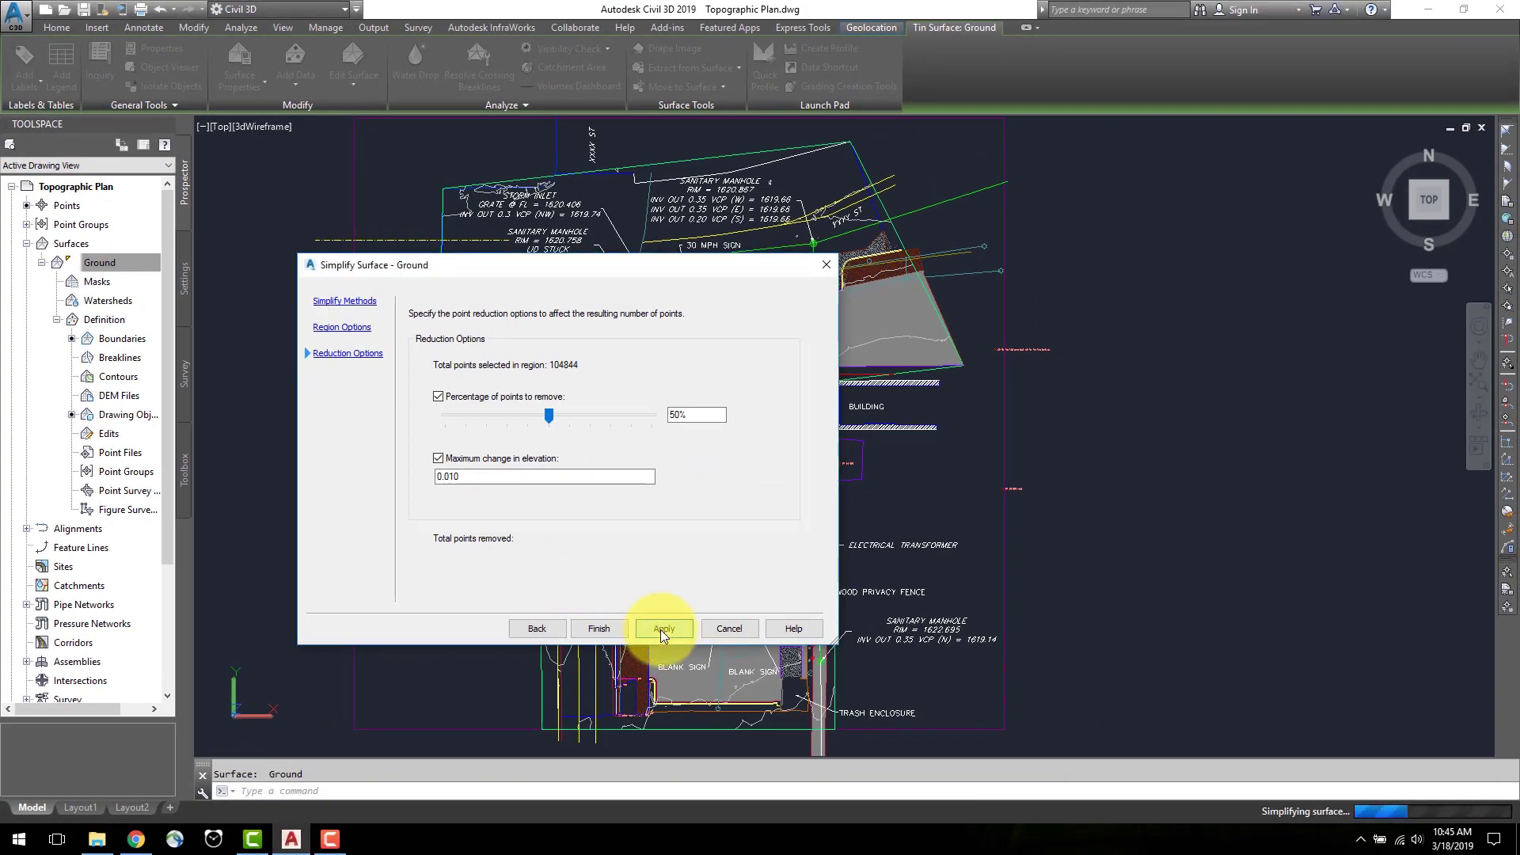
left_click(595, 634)
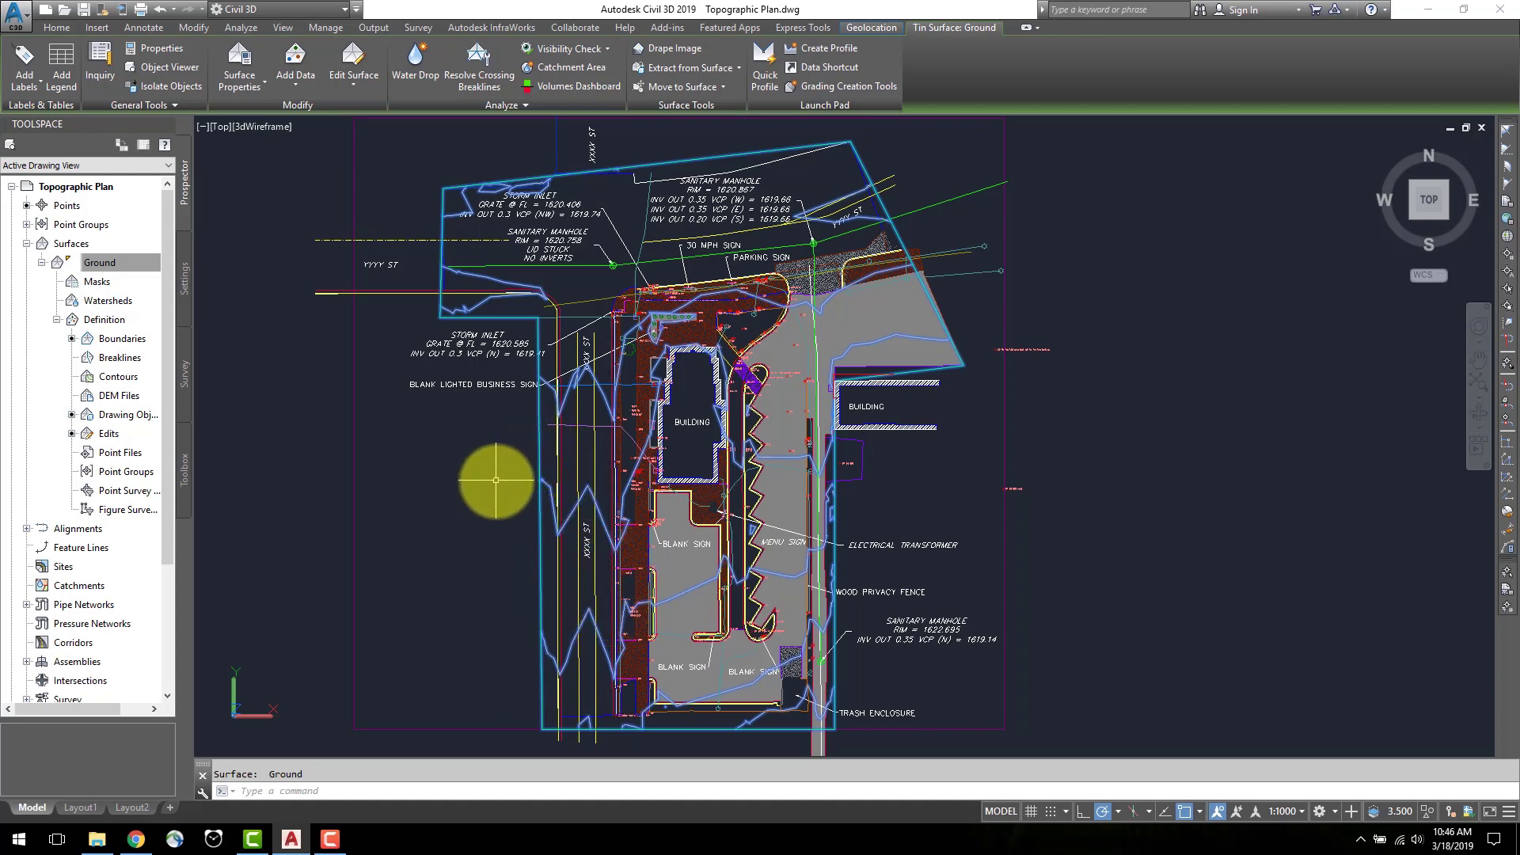
Place Contour - Multiple labels along a line from the storm inlet to the trash enclosure
left_click(33, 87)
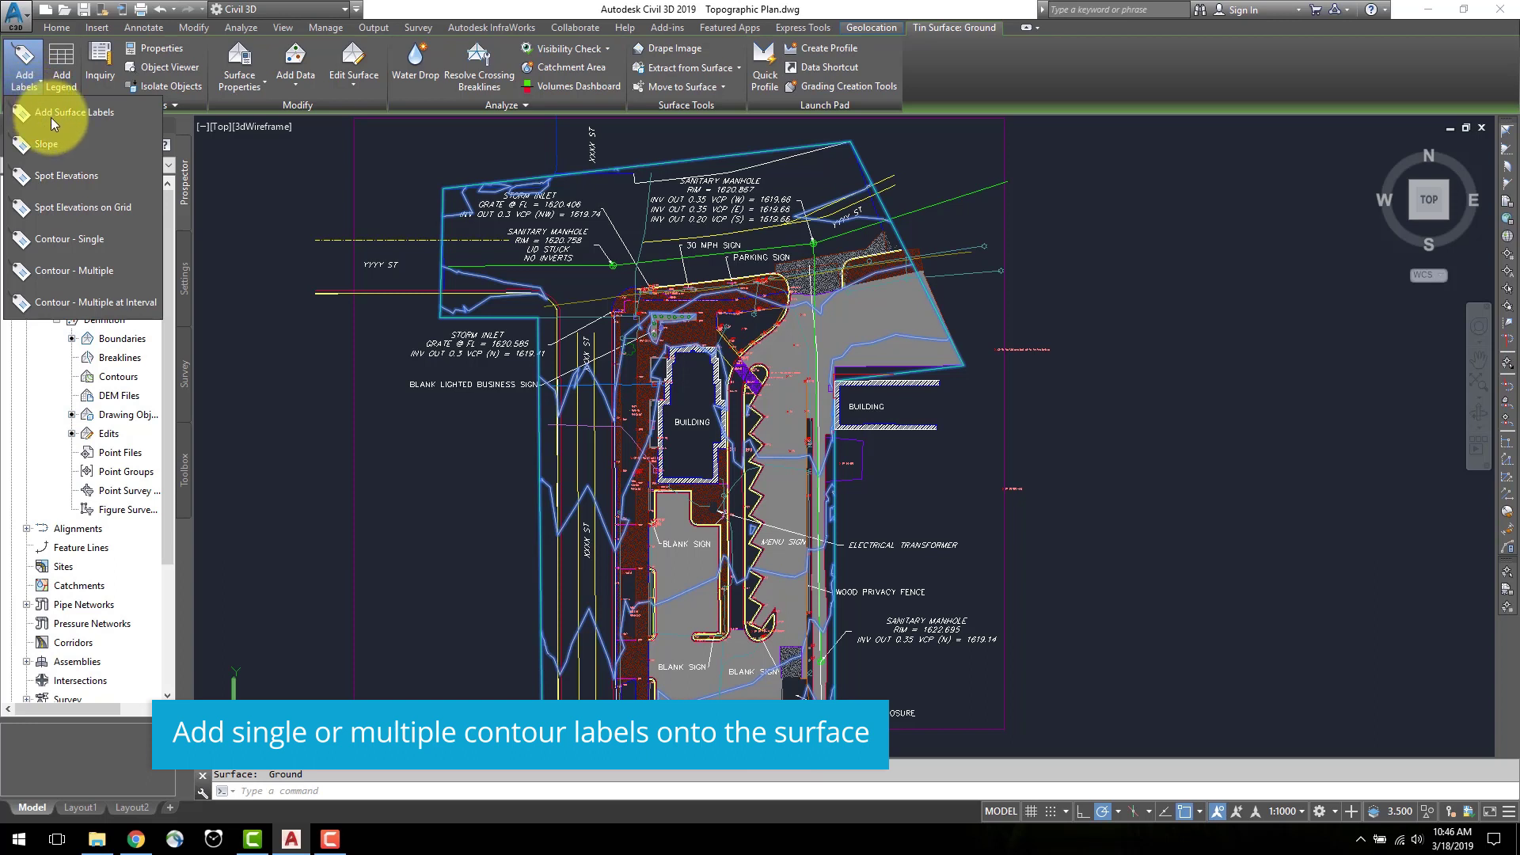
left_click(93, 271)
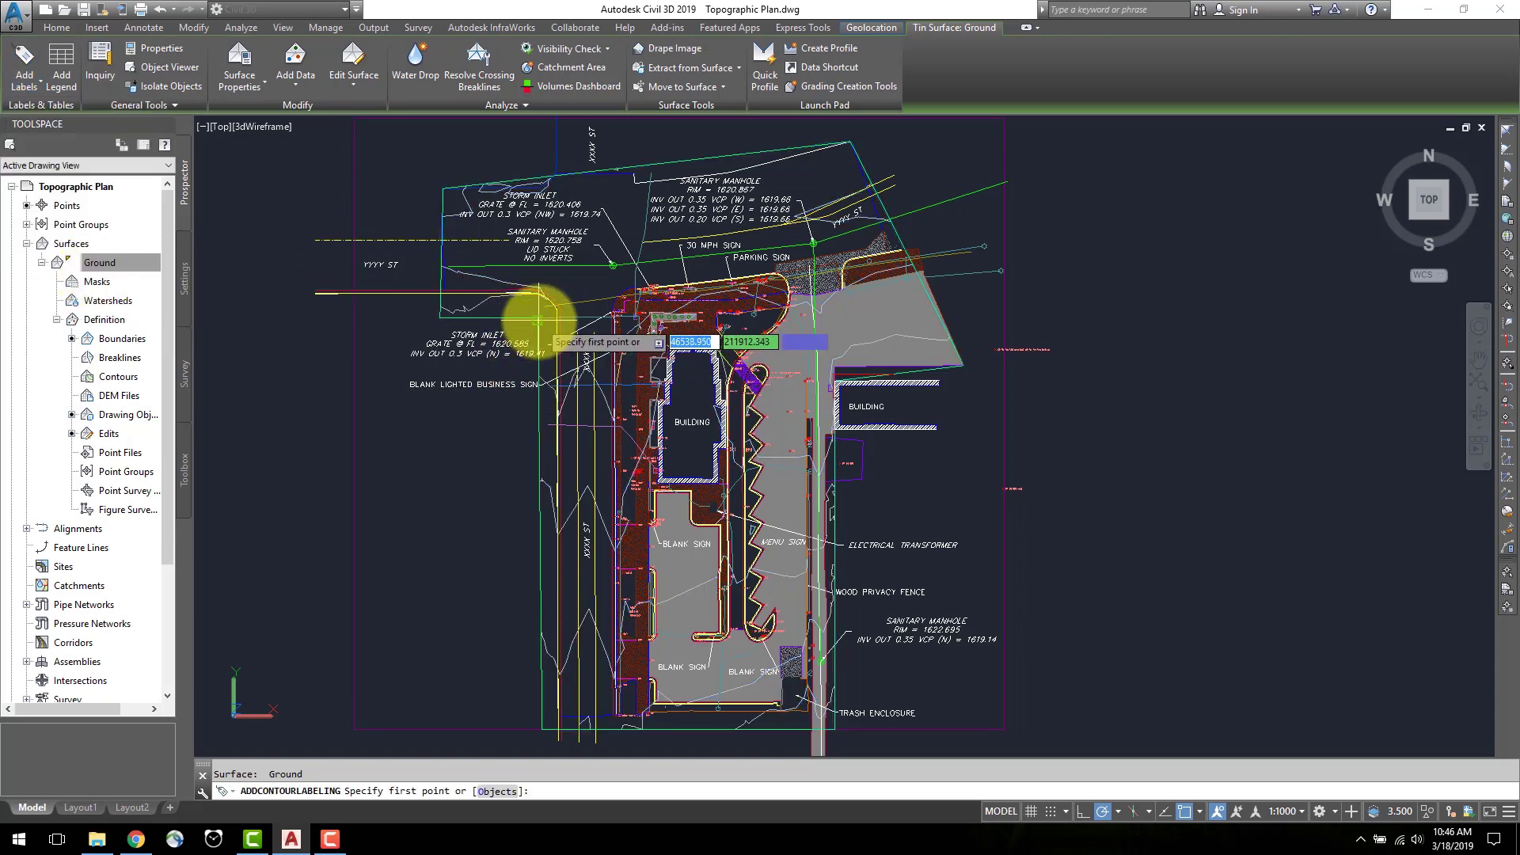
left_click(448, 191)
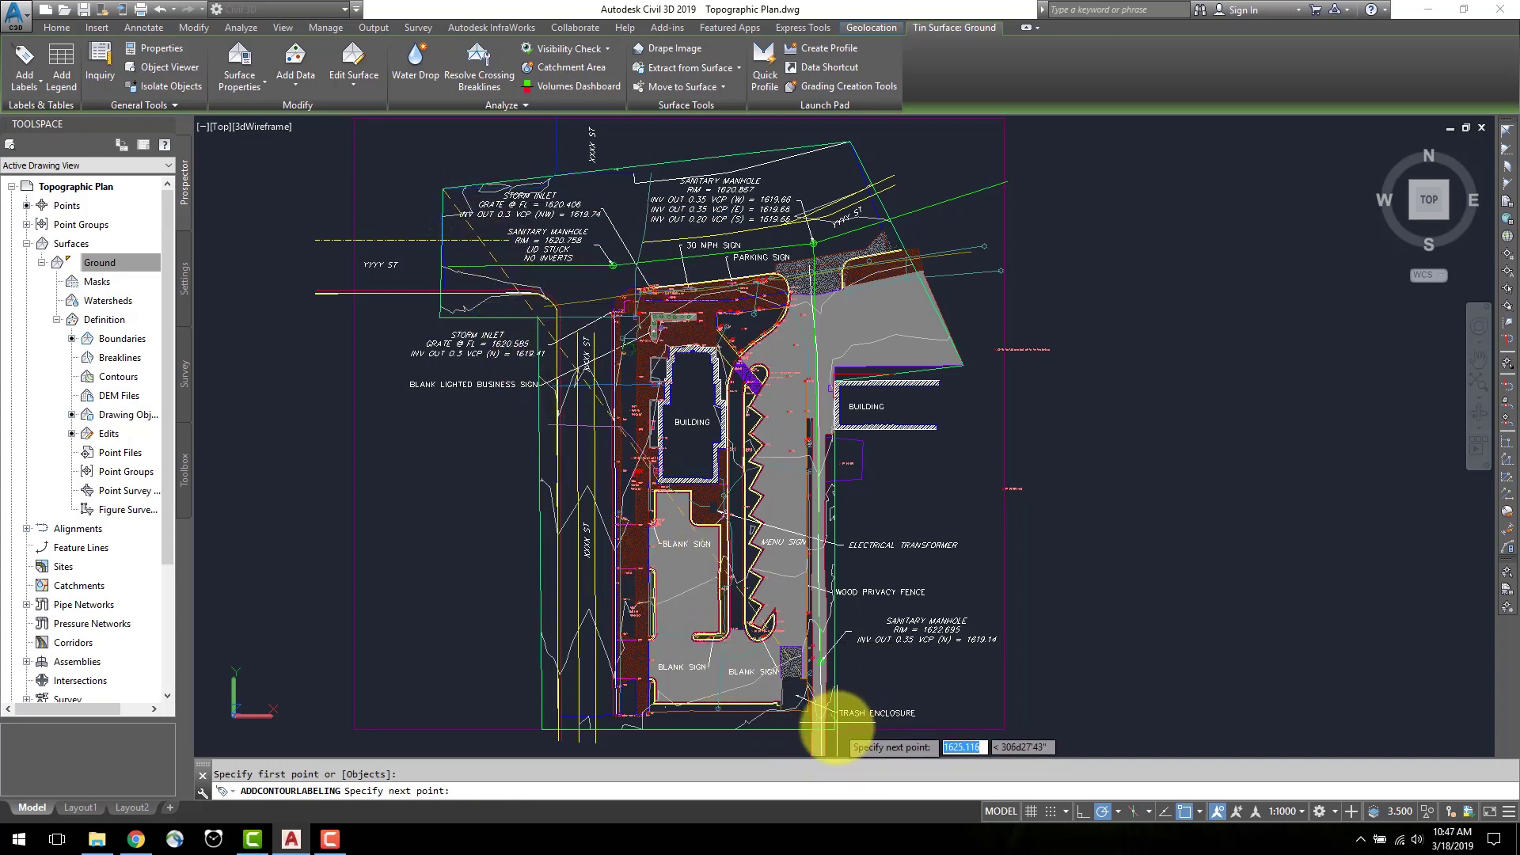
left_click(836, 726)
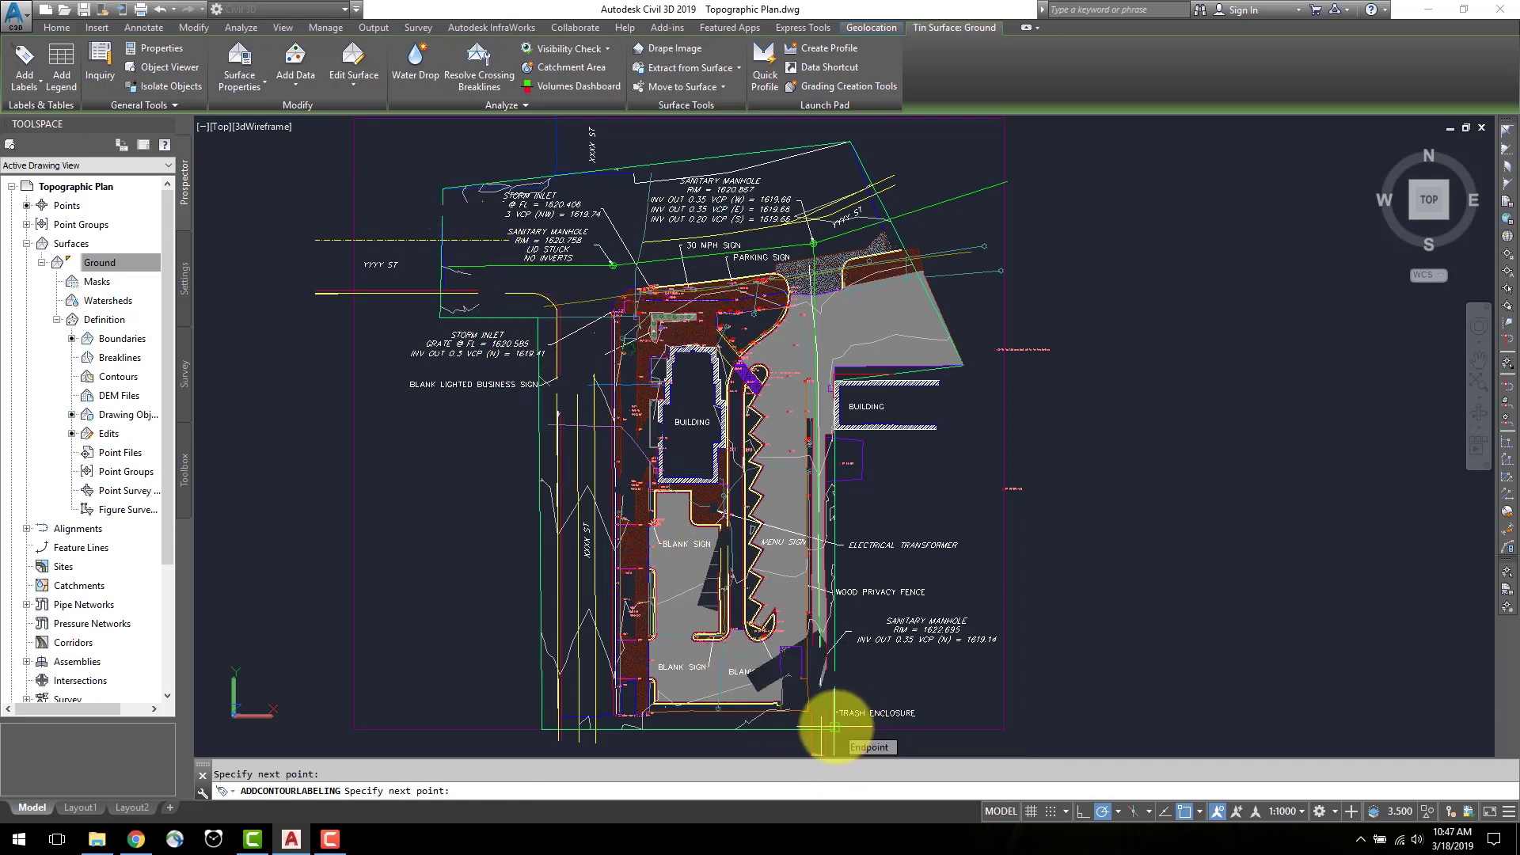
key("Return")
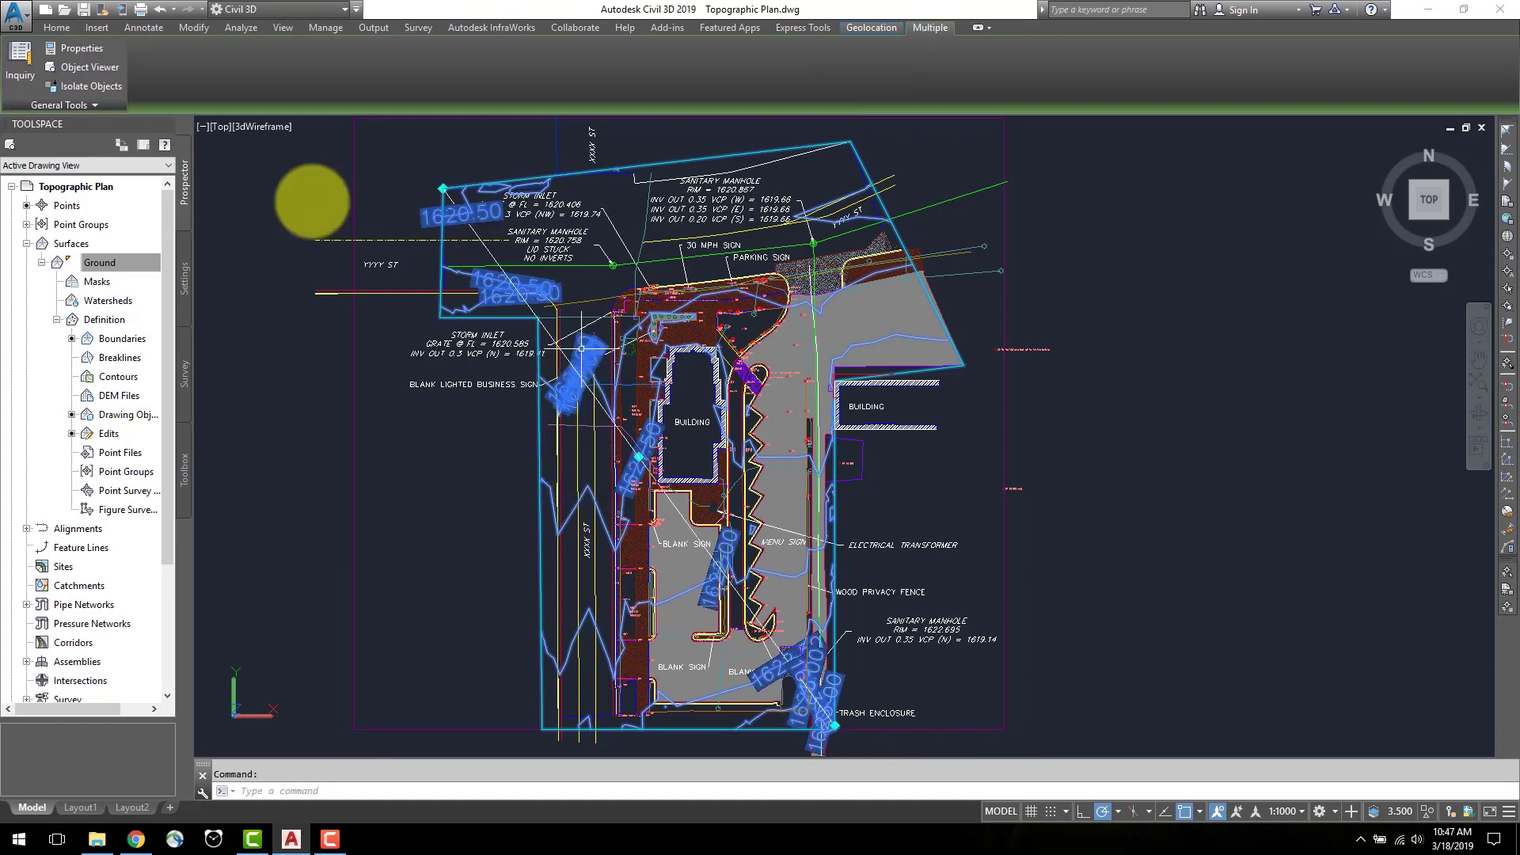
Show the Properties palette for the two selected contour label lines
left_click(83, 47)
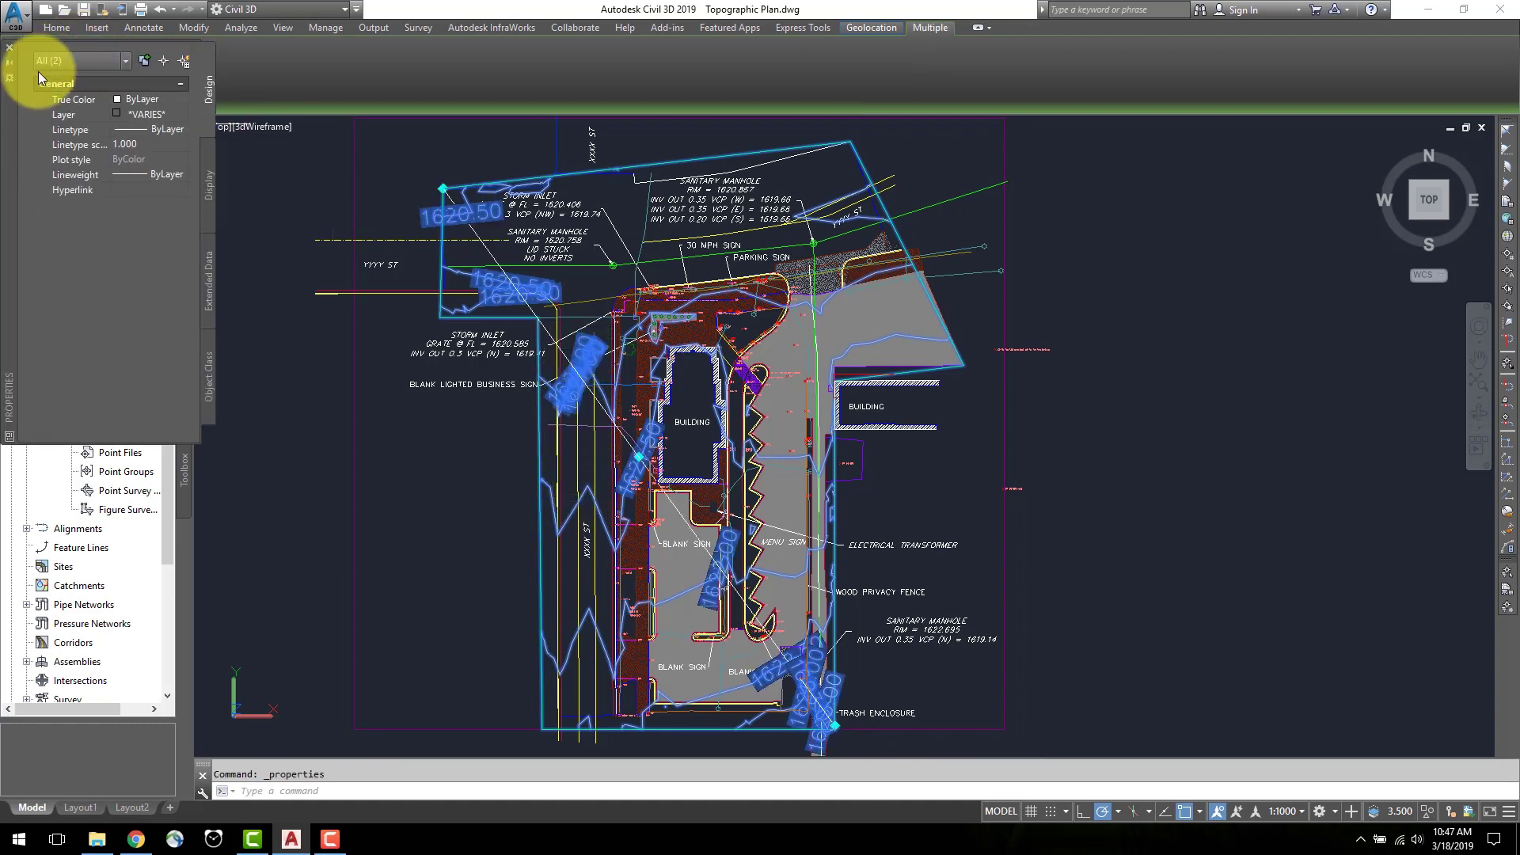